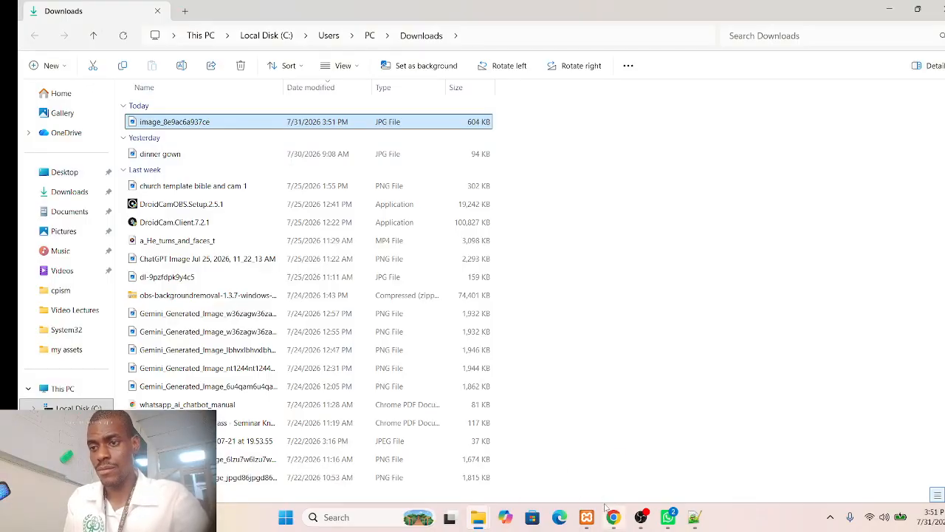
Close the Pinterest Downloader tab and return to the manual in Chrome.
left_click(613, 524)
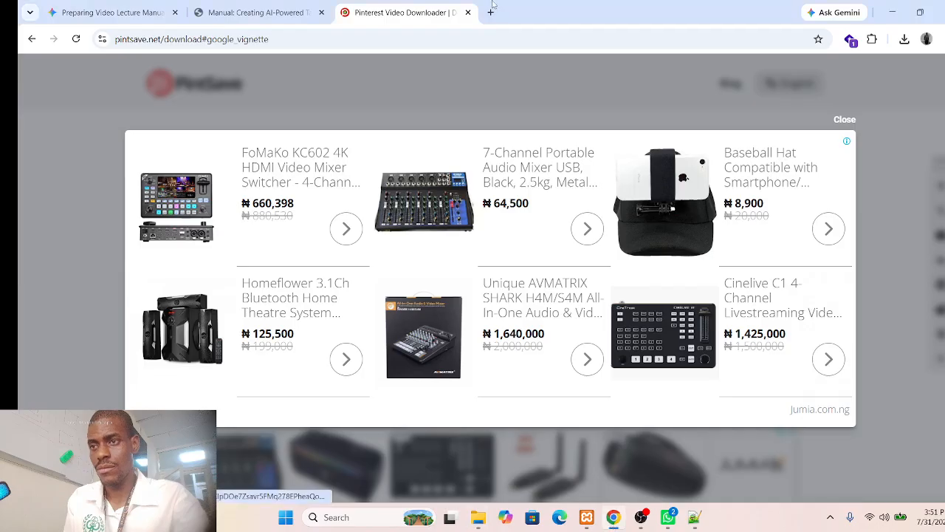
left_click(467, 13)
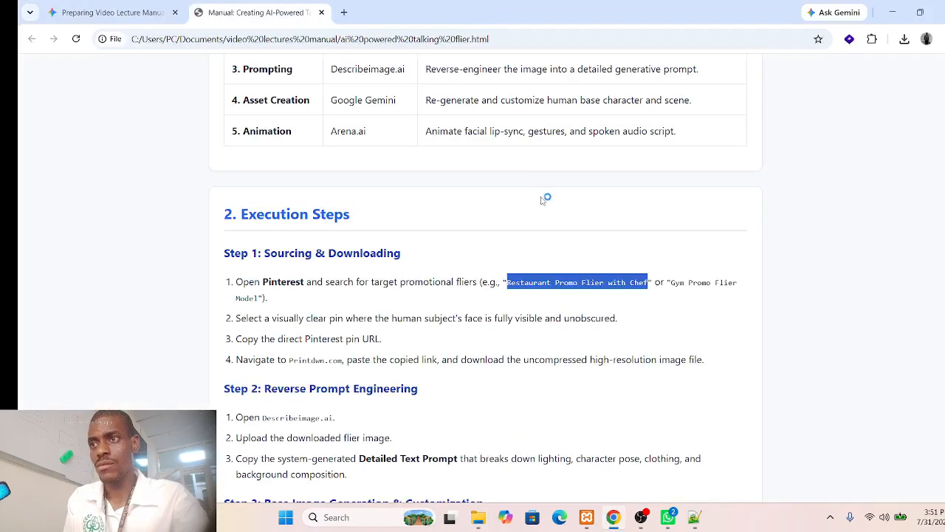
left_click(742, 325)
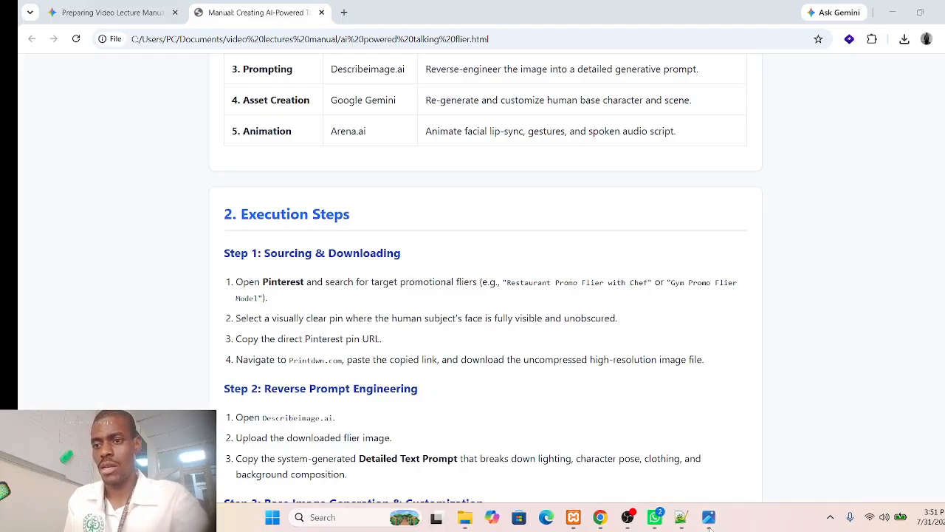
Preview the downloaded Hire a Chef flier maximized in Photos, then close Photos.
left_click(709, 521)
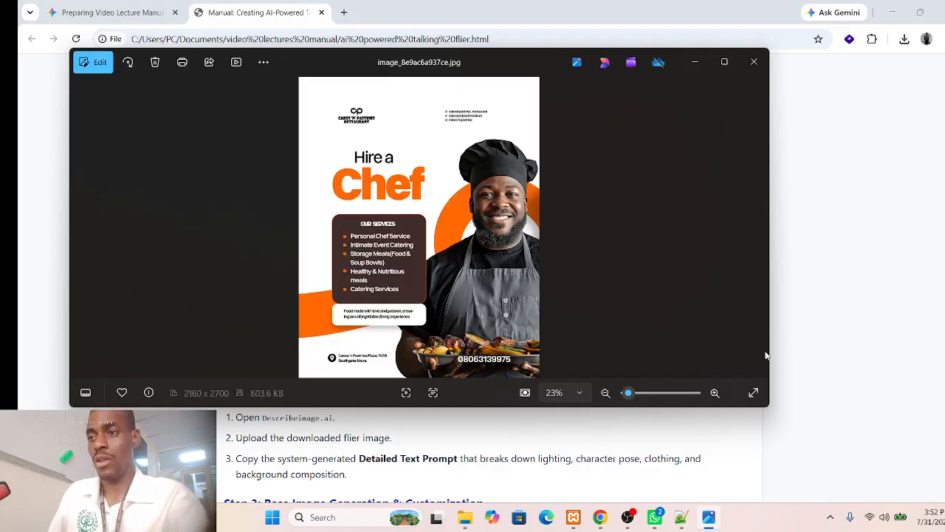
left_click(724, 61)
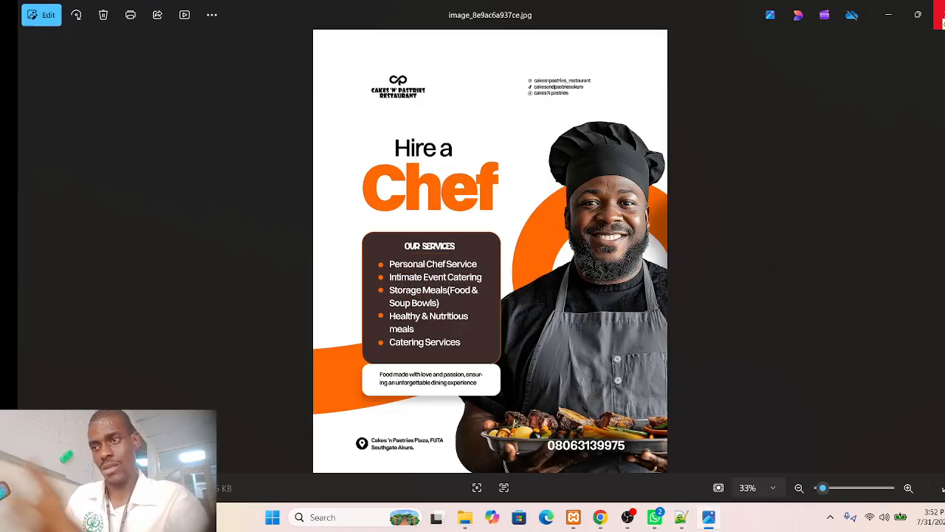
left_click(940, 13)
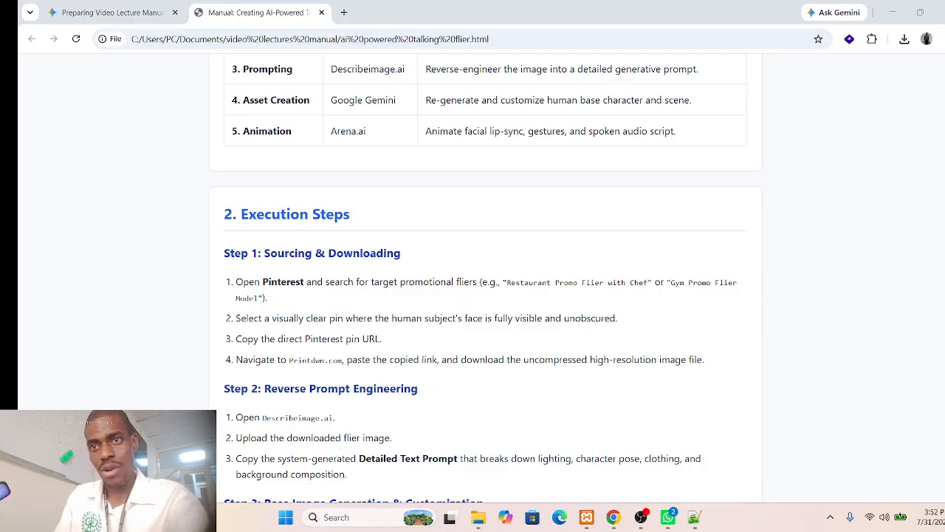
scroll(486, 278, "down", 1)
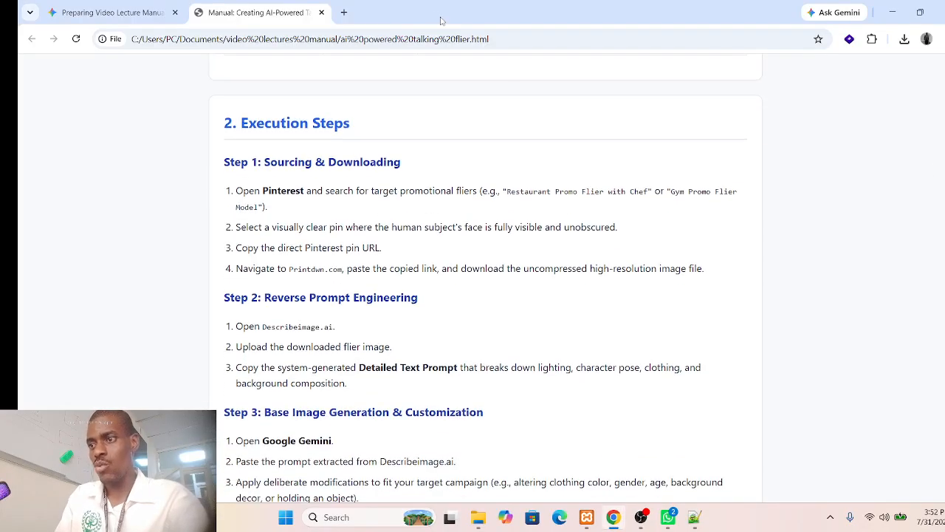
Load describeimage.ai in a new tab and scroll to its image upload area.
left_click(344, 13)
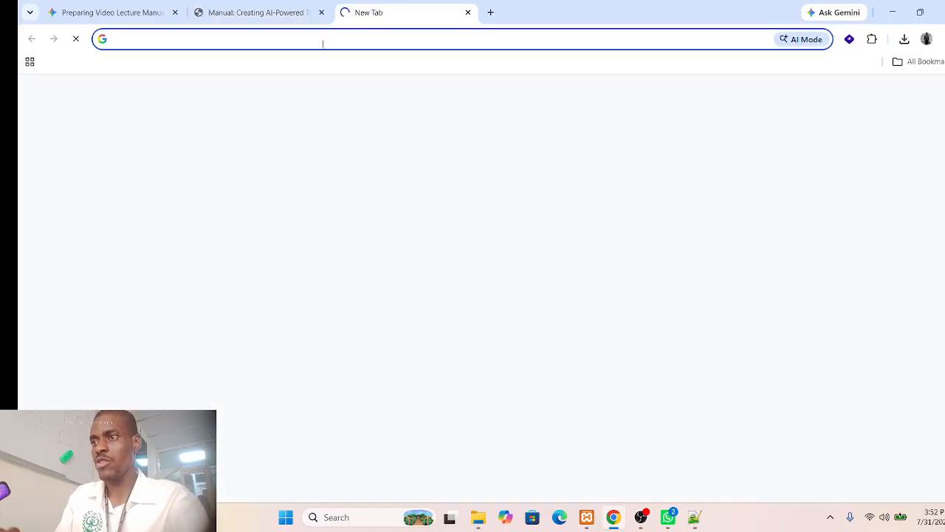
type("des")
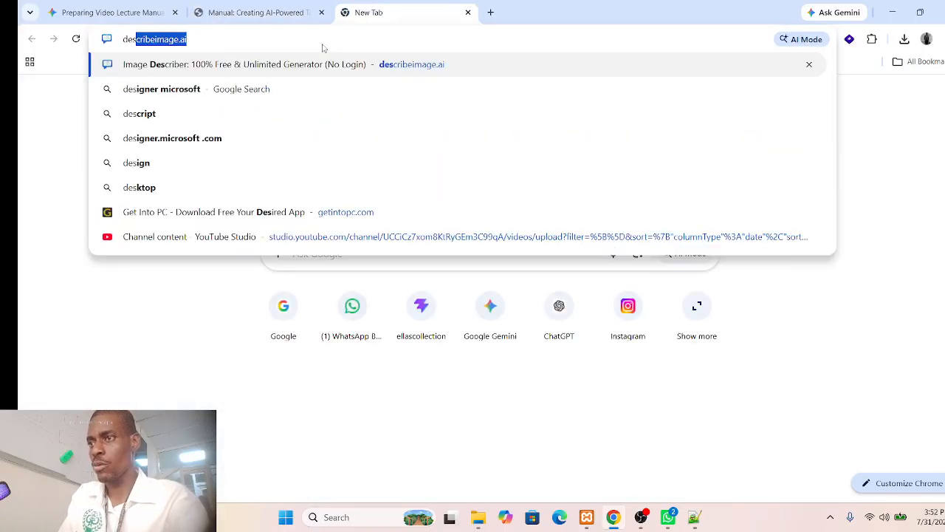
key("Return")
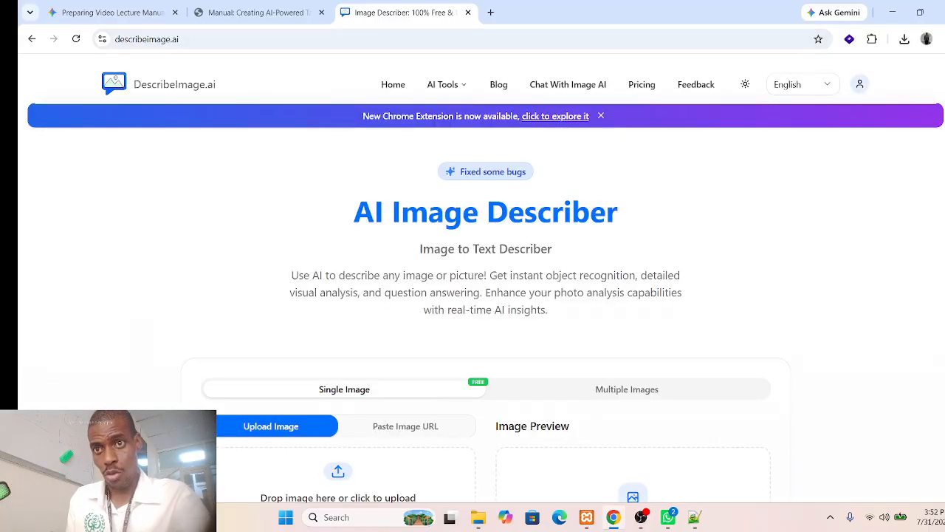
scroll(676, 164, "down", 3)
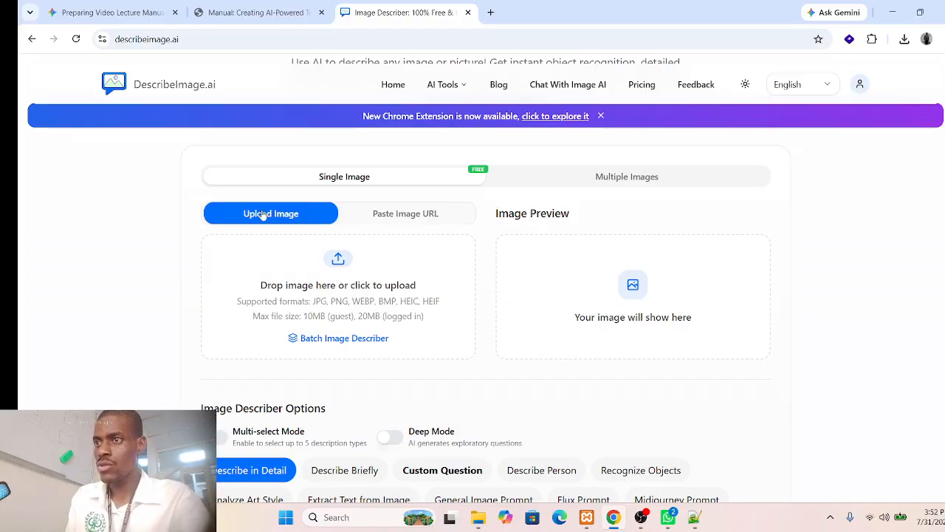
double_click(633, 295)
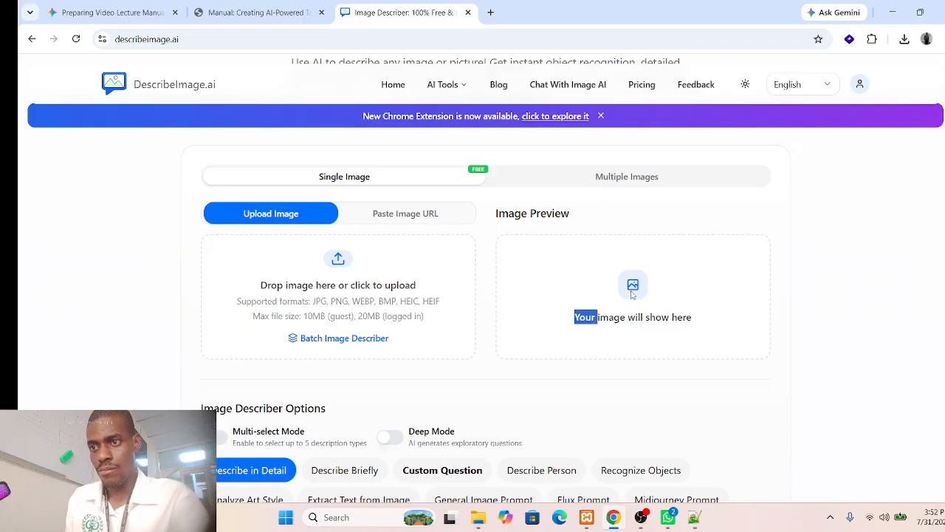
left_click(633, 295)
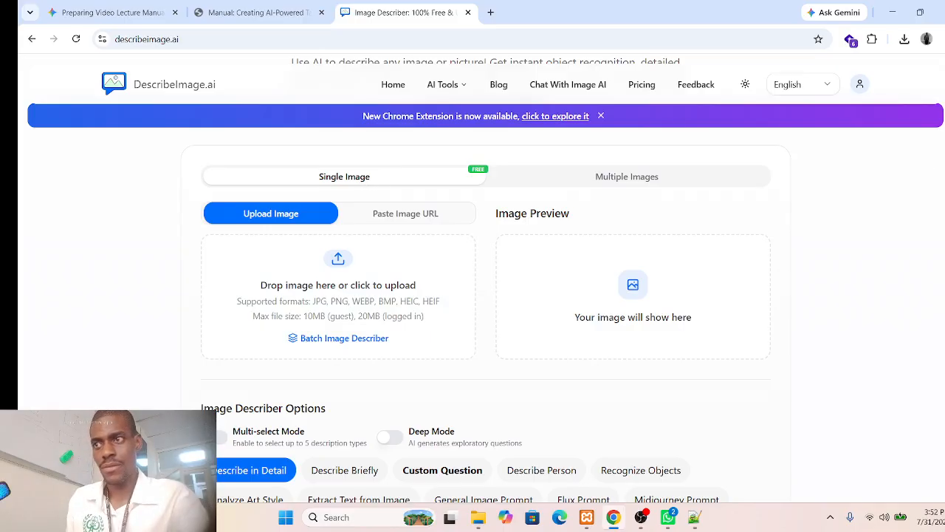
scroll(485, 296, "down", 5)
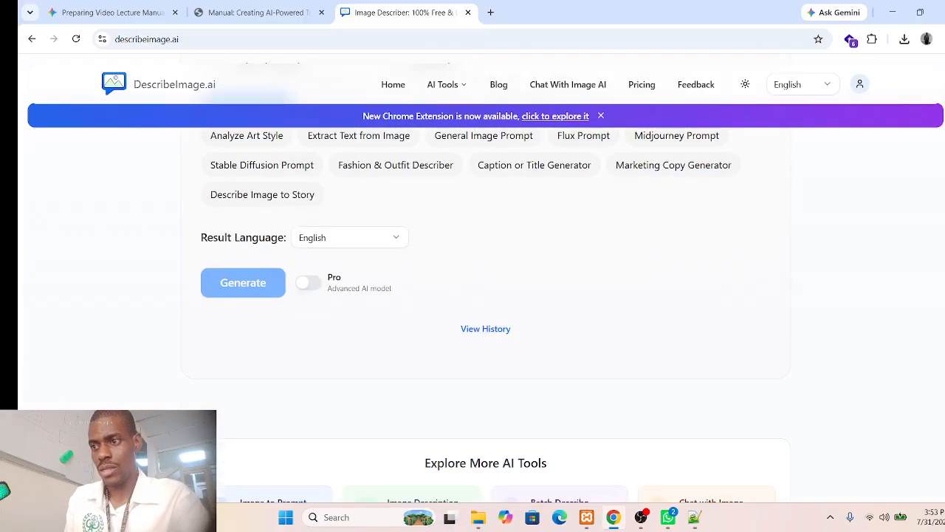
scroll(485, 296, "up", 5)
scroll(335, 203, "down", 3)
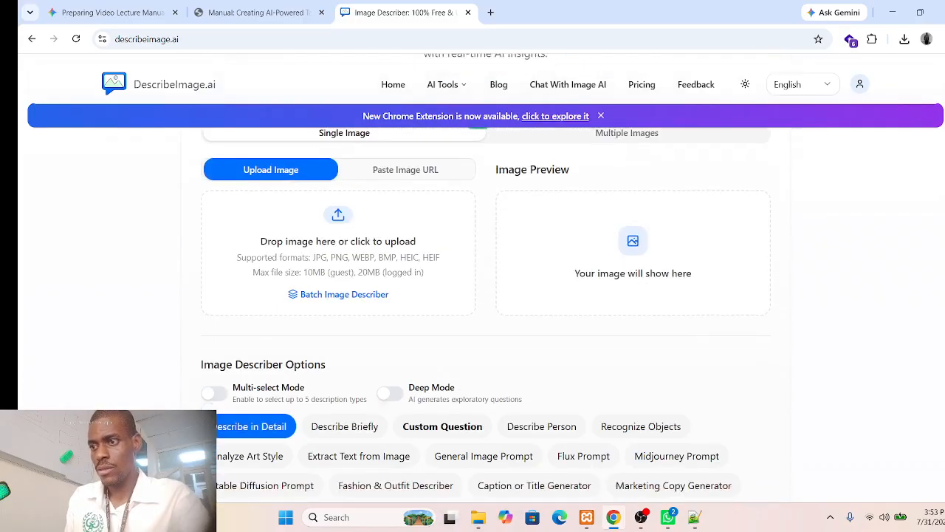
scroll(334, 202, "up", 1)
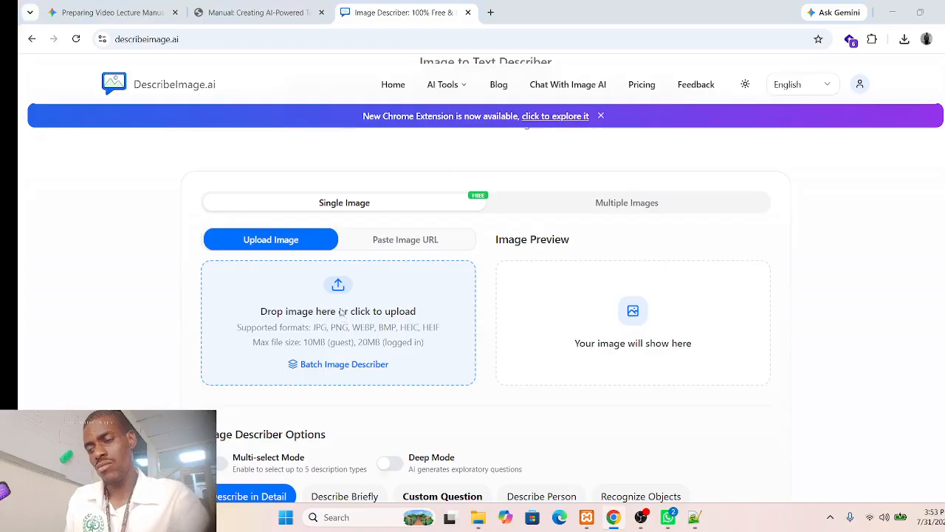
Upload the flier image_8e9ac6a937ce from Downloads to the describer.
left_click(340, 314)
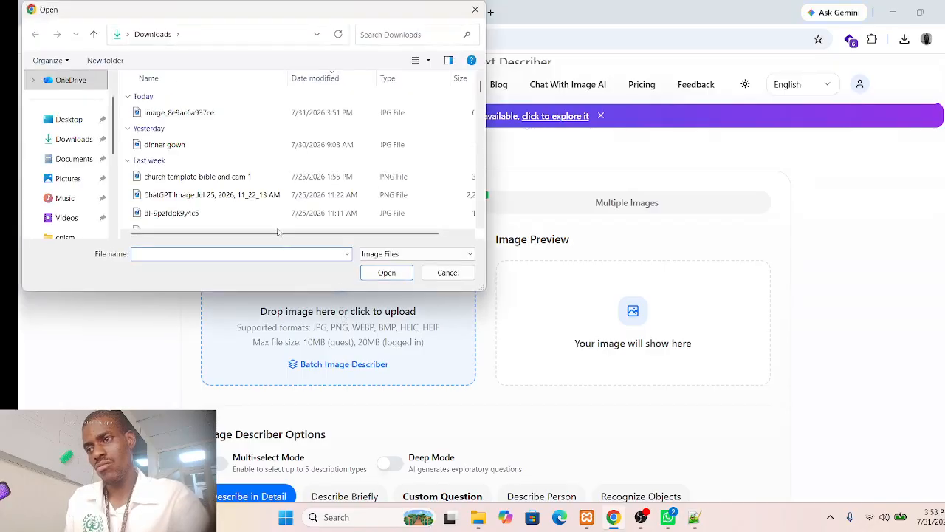
left_click(194, 111)
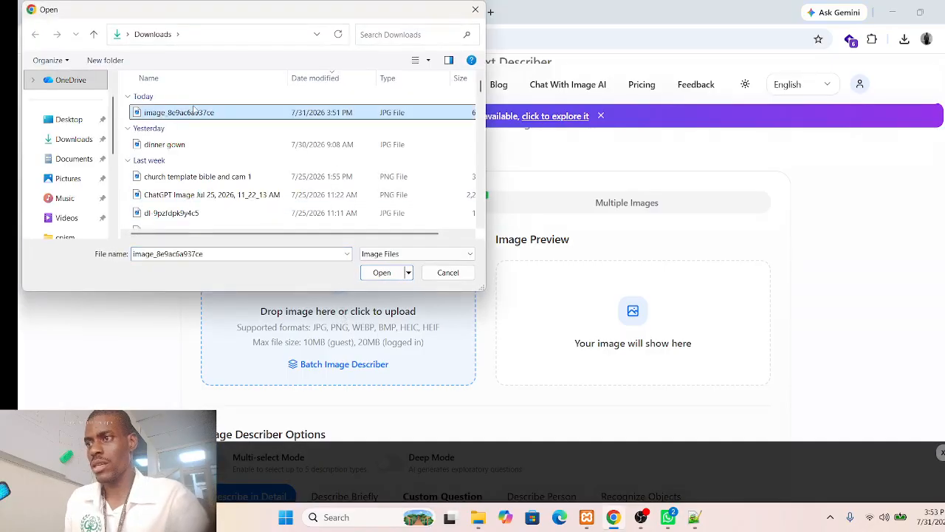
left_click(379, 273)
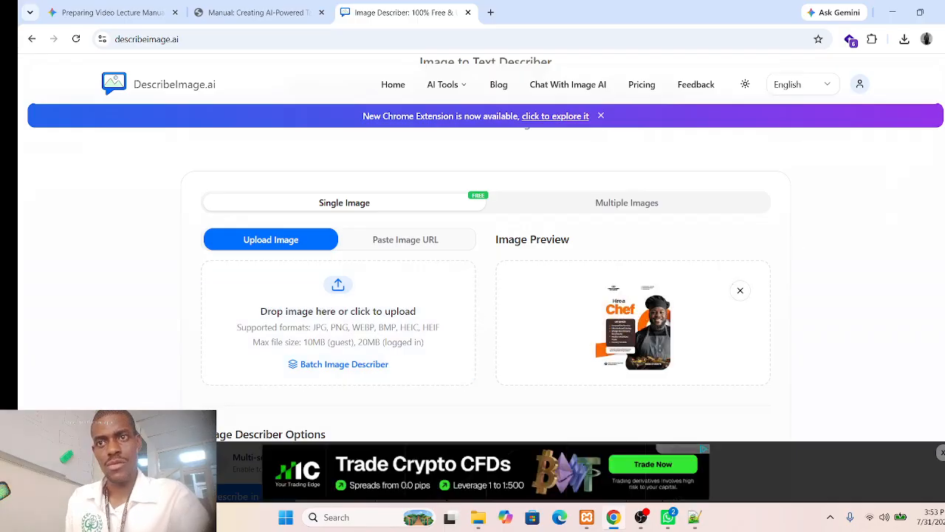
Generate a Describe in Detail description of the flier in English.
scroll(485, 281, "down", 3)
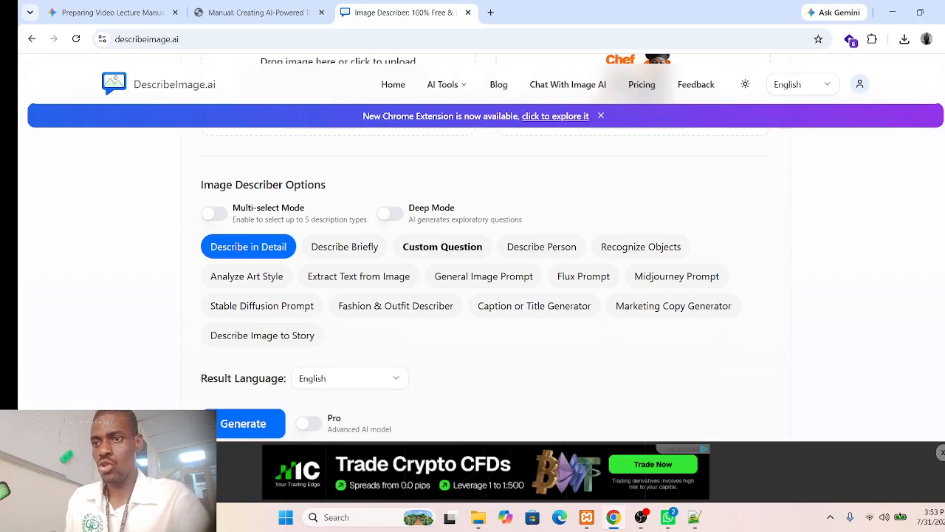
scroll(486, 281, "down", 1)
scroll(485, 281, "down", 1)
scroll(485, 281, "up", 1)
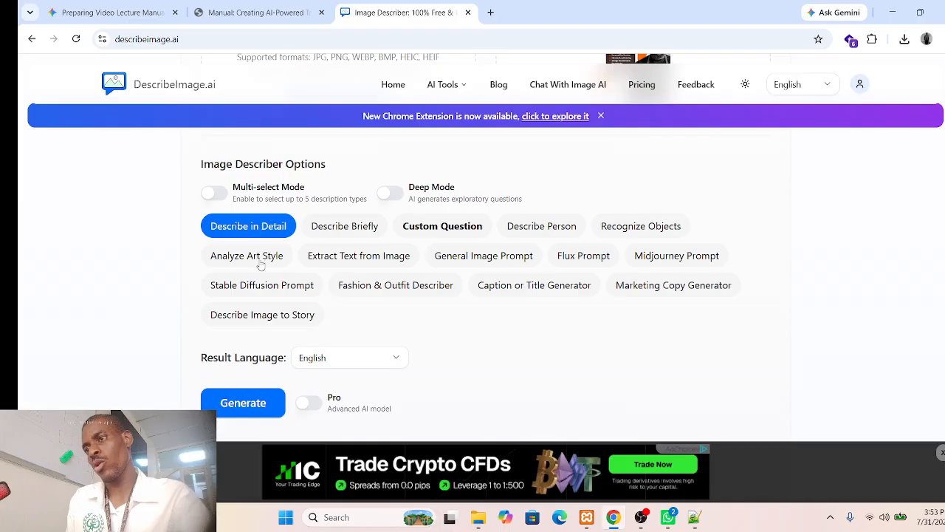
triple_click(258, 355)
left_click(243, 403)
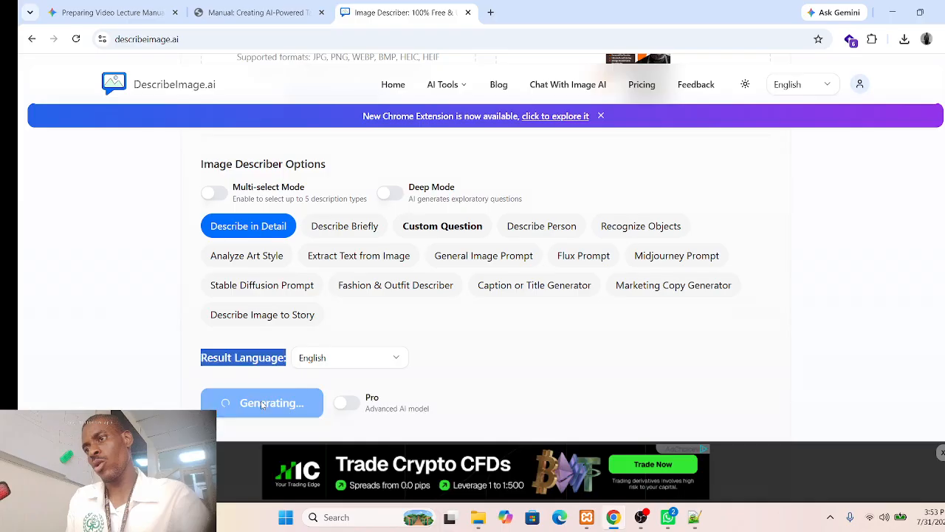
left_click(583, 344)
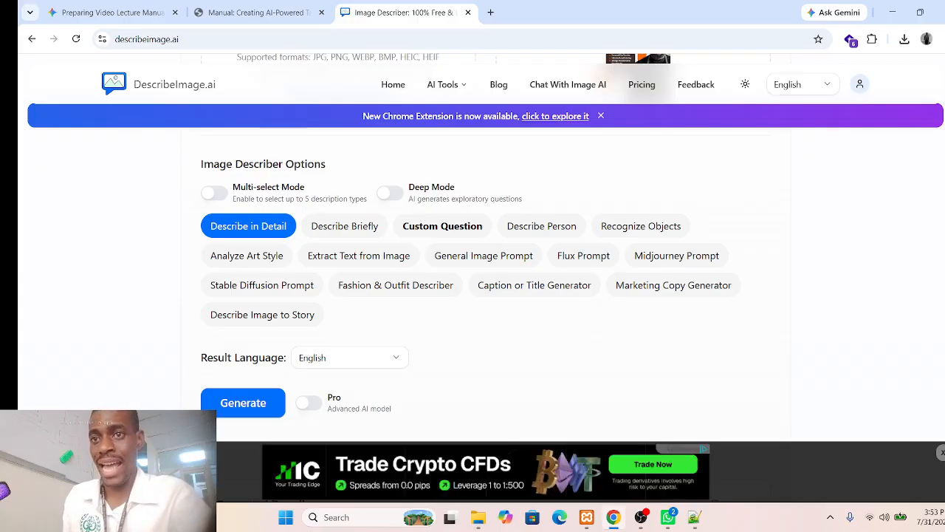
scroll(488, 317, "down", 5)
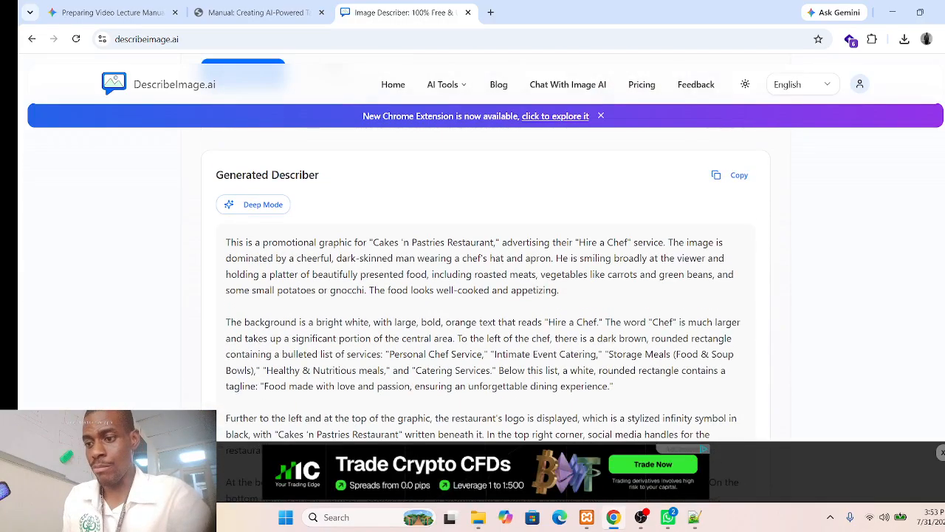
Copy the generated flier description and switch to Notepad++ to start a new file.
left_click(737, 183)
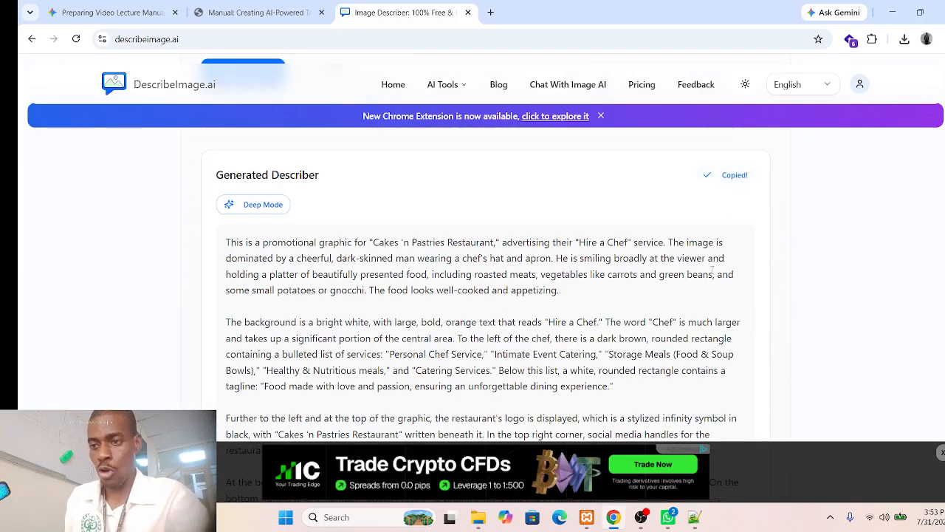
left_click(694, 527)
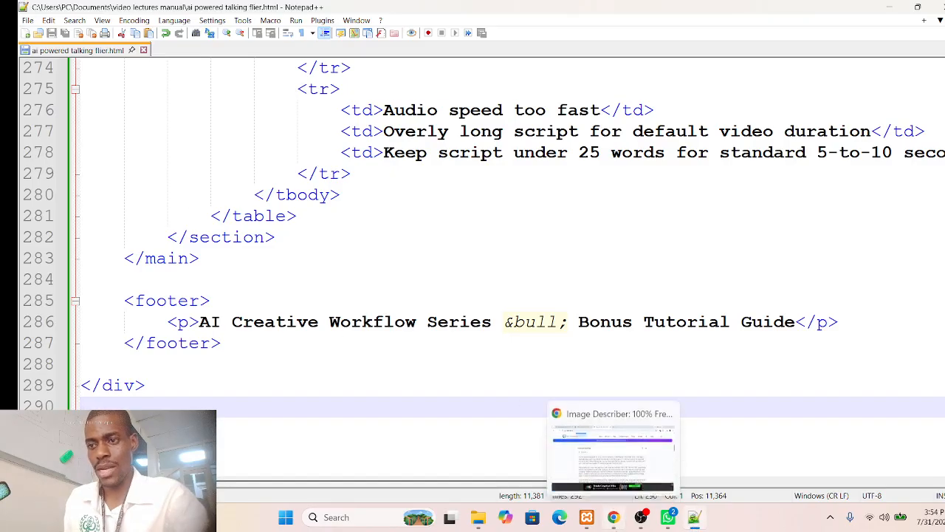
left_click(612, 517)
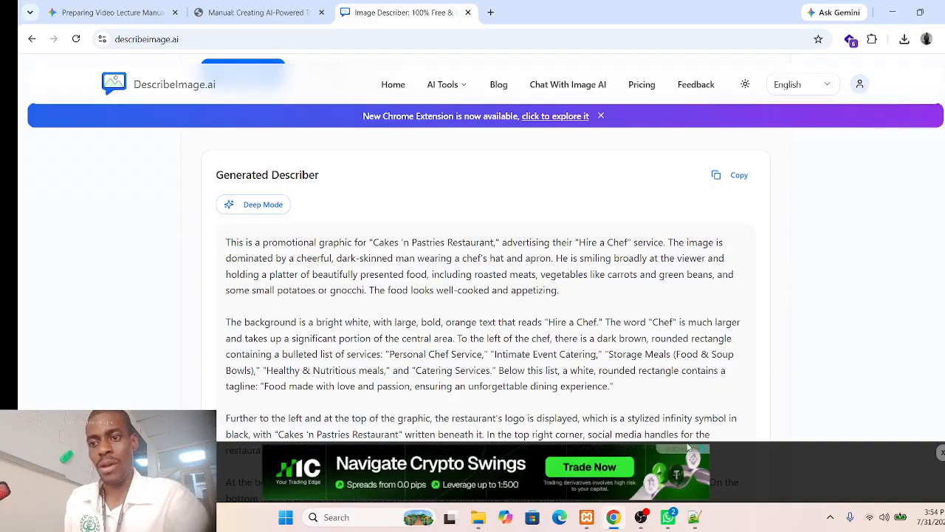
mouse_move(695, 519)
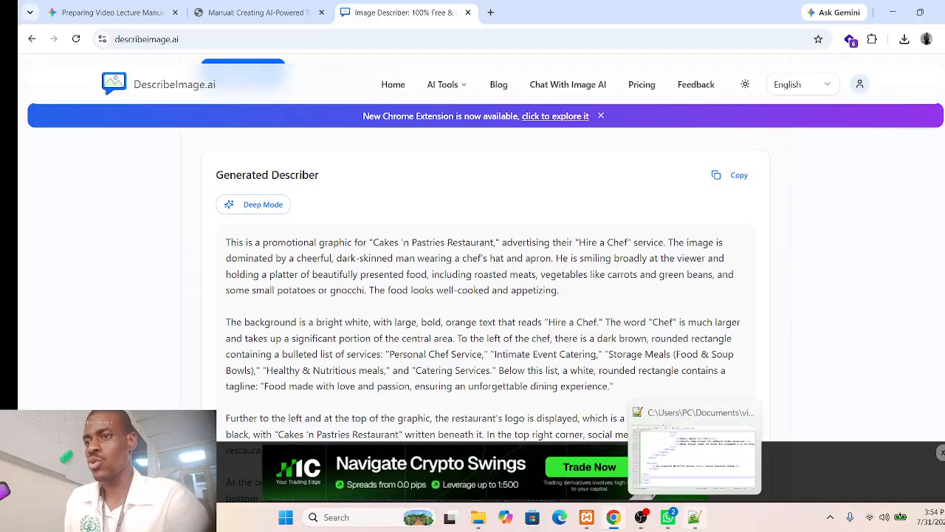
left_click(735, 176)
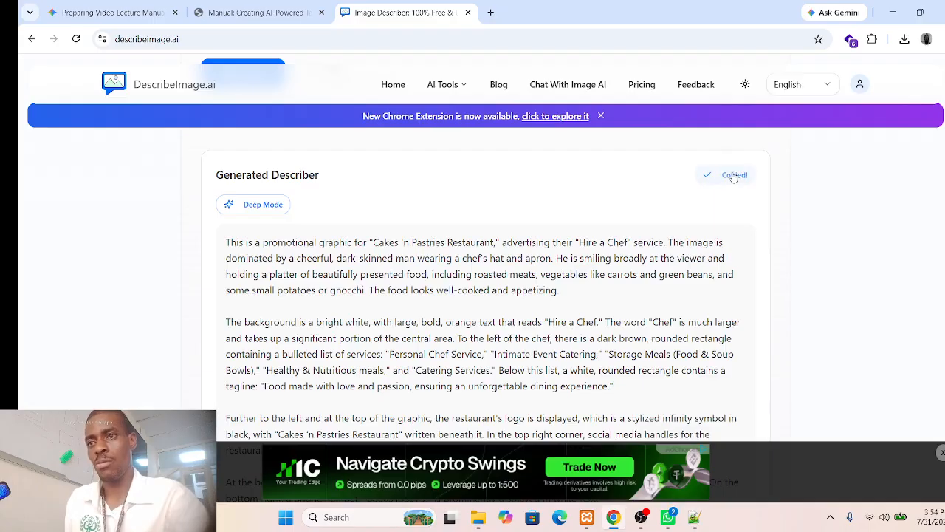
left_click(695, 516)
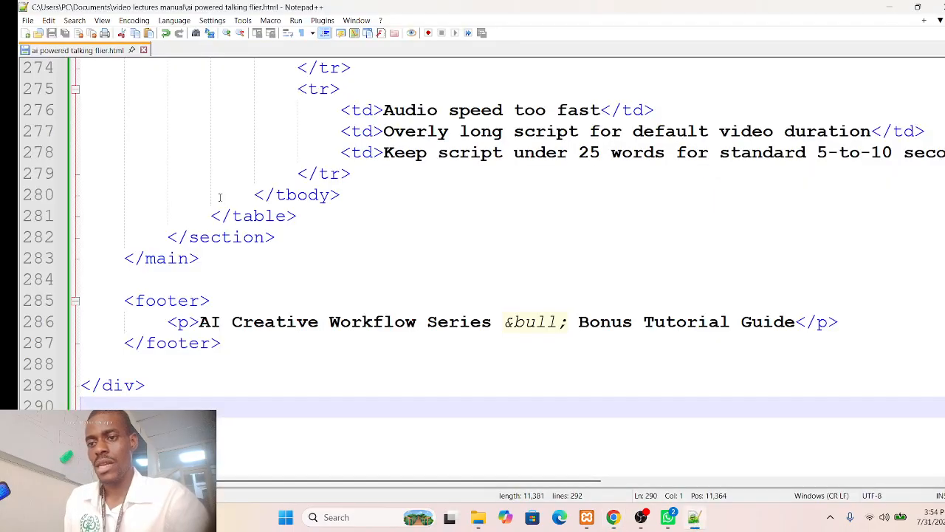
left_click(31, 22)
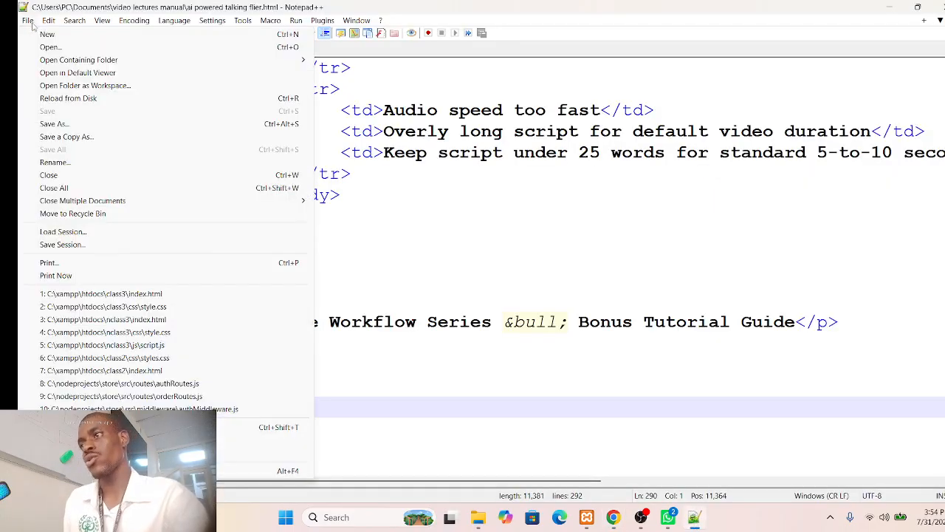
Paste the copied description into a new Notepad++ document.
left_click(46, 34)
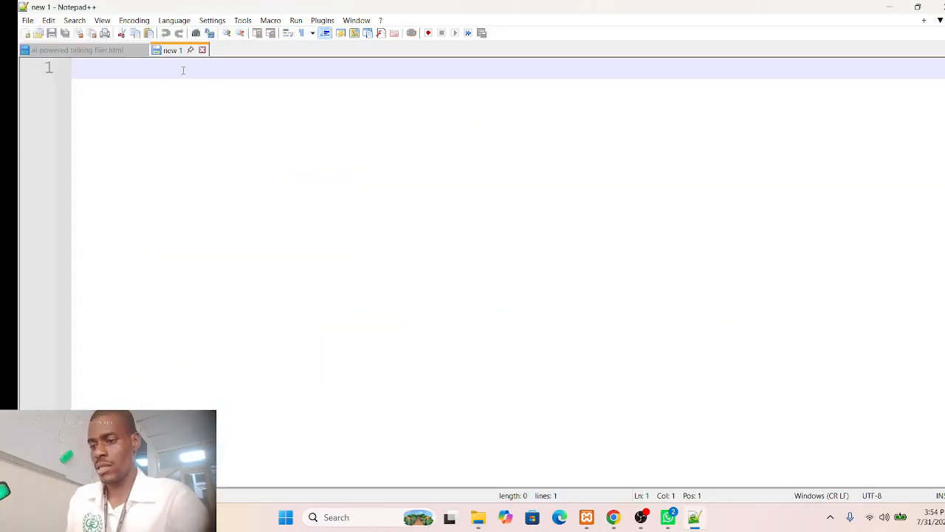
key("ctrl+v")
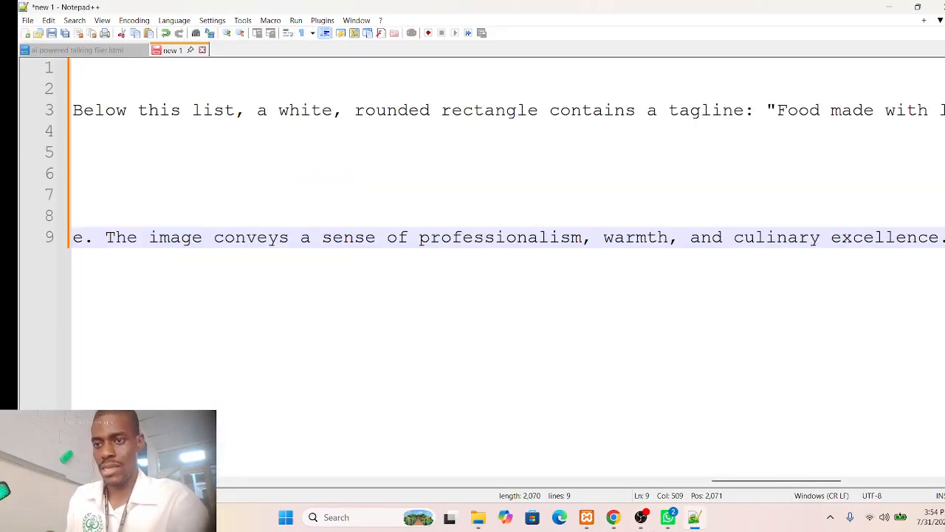
left_click_drag(746, 483, 52, 484)
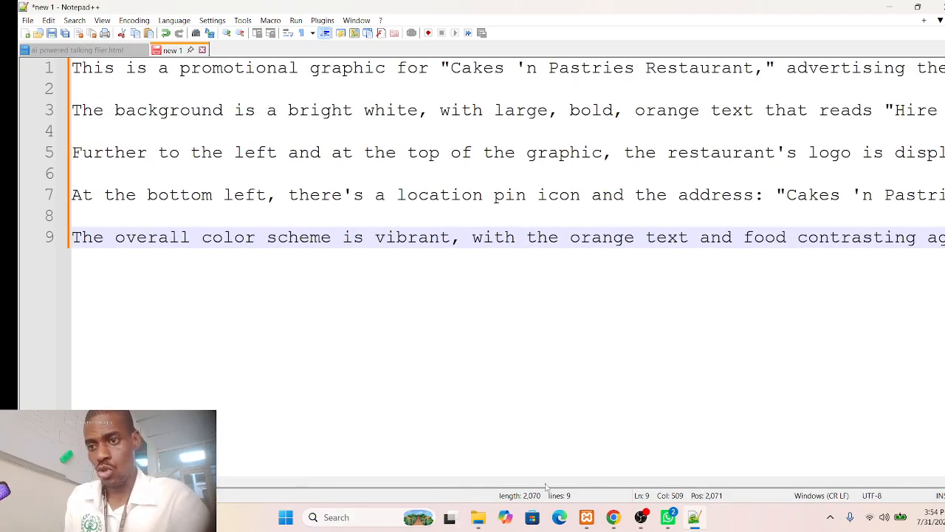
Check the tutorial manual in the browser, then return to the pasted description.
left_click(613, 516)
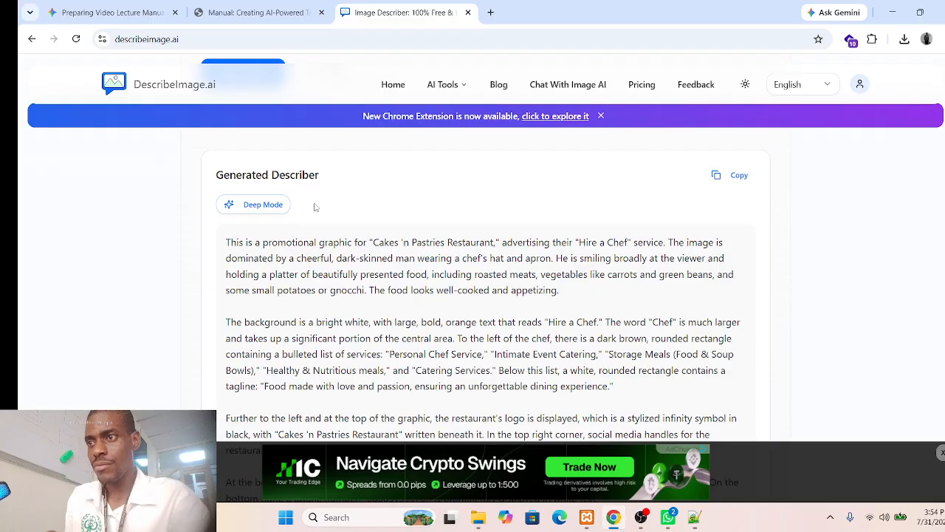
left_click(248, 7)
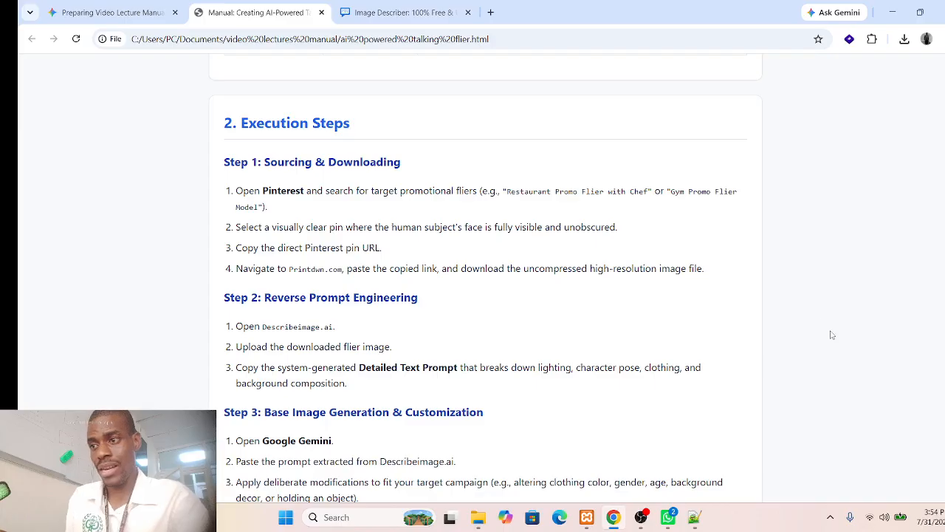
scroll(831, 335, "down", 3)
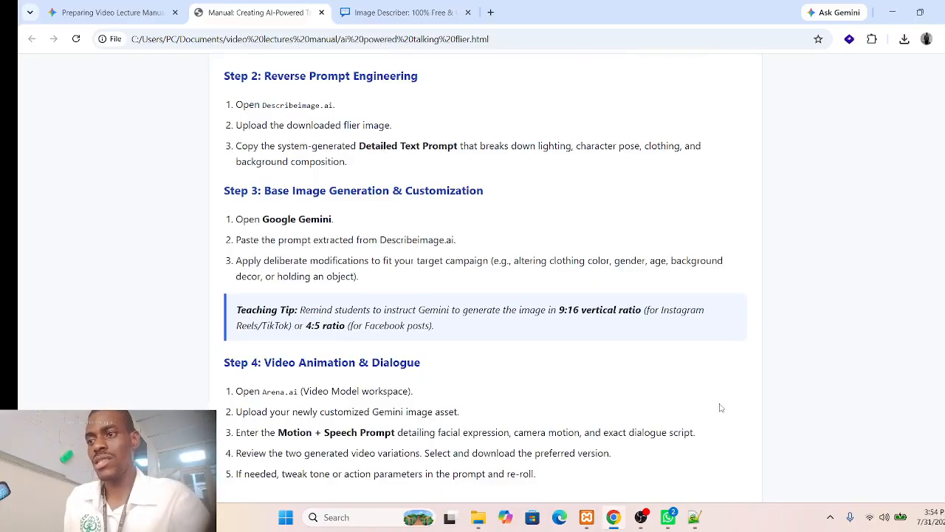
left_click(695, 517)
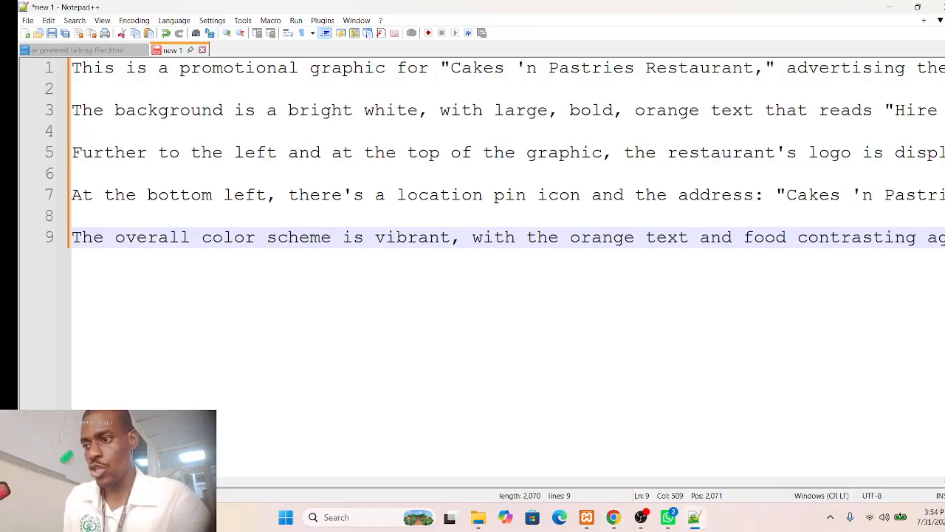
scroll(473, 288, "right", 5)
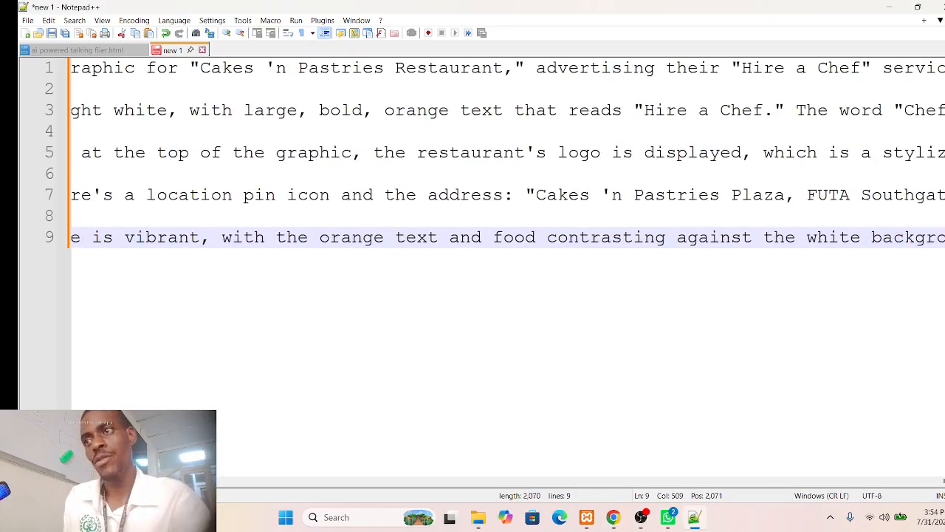
scroll(473, 288, "right", 2)
scroll(473, 288, "left", 6)
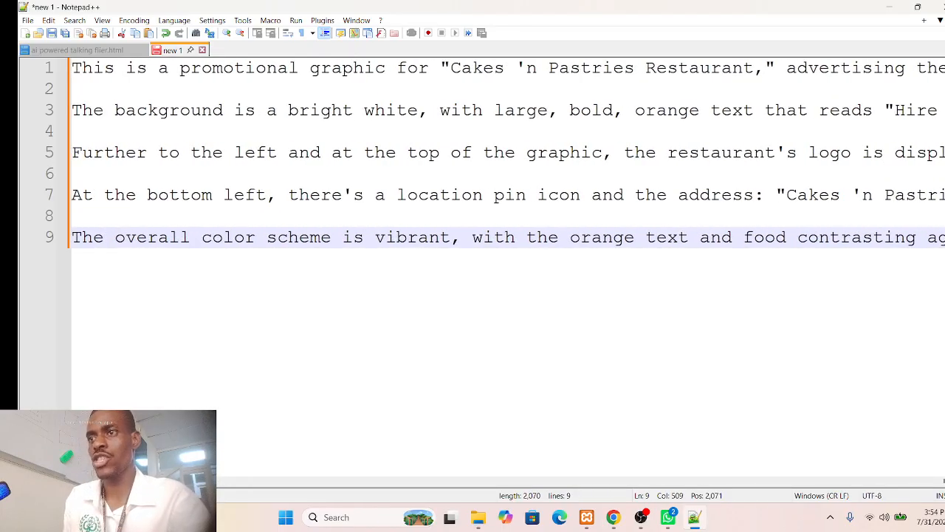
scroll(472, 288, "right", 2)
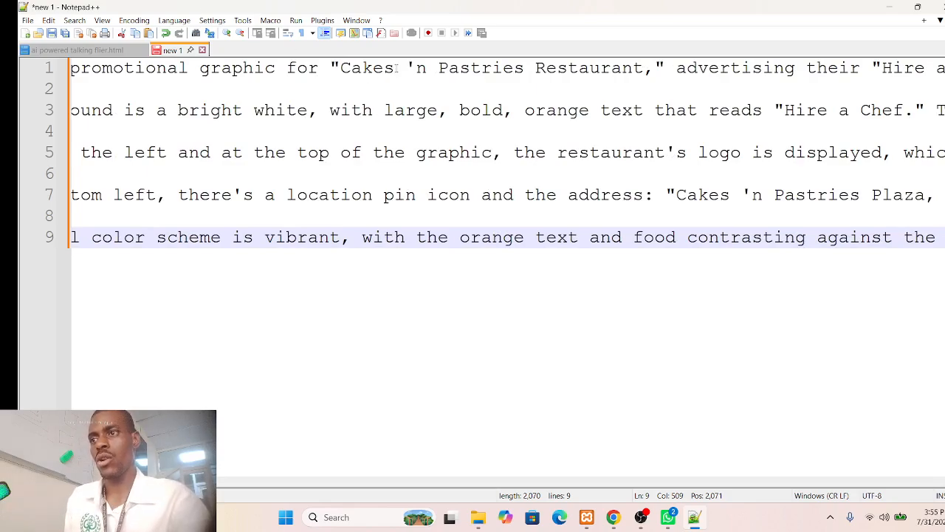
Rename the restaurant on line 1 to 'Nigerian Pastries Restaurant'.
left_click(397, 68)
key("BackSpace")
key("BackSpace")
key("BackSpace")
key("BackSpace")
key("BackSpace")
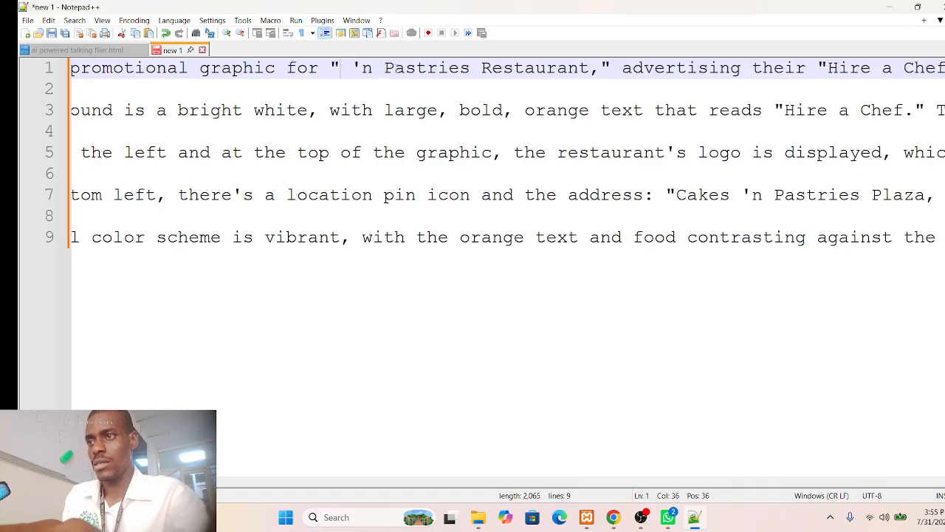
type("Nige")
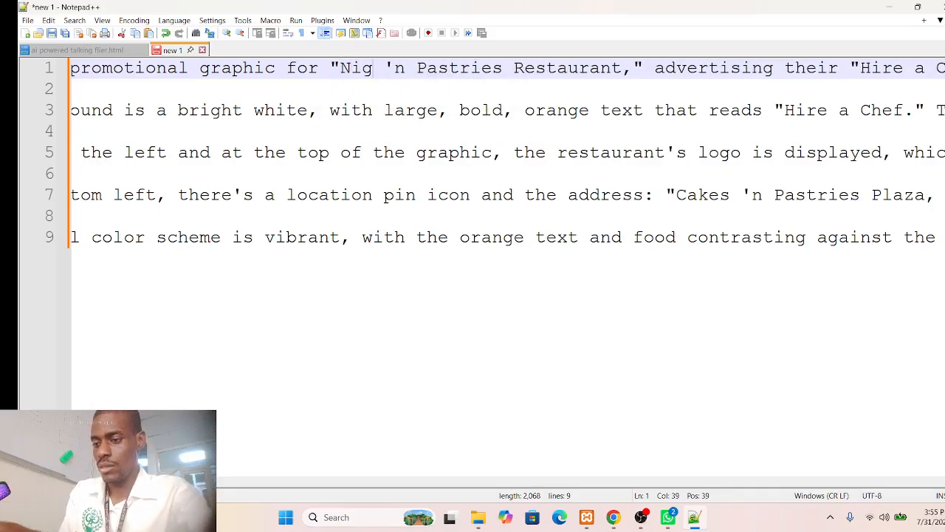
type("rian Pastries R")
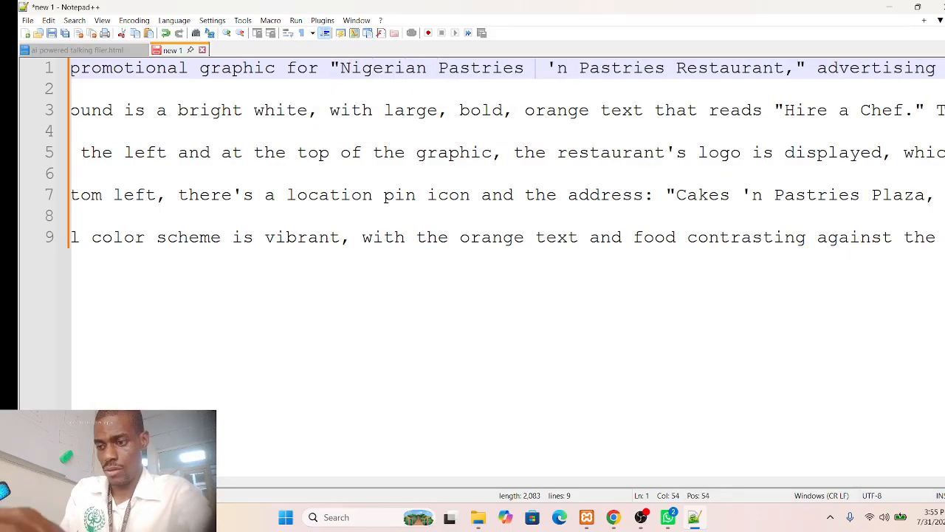
type("estaurN")
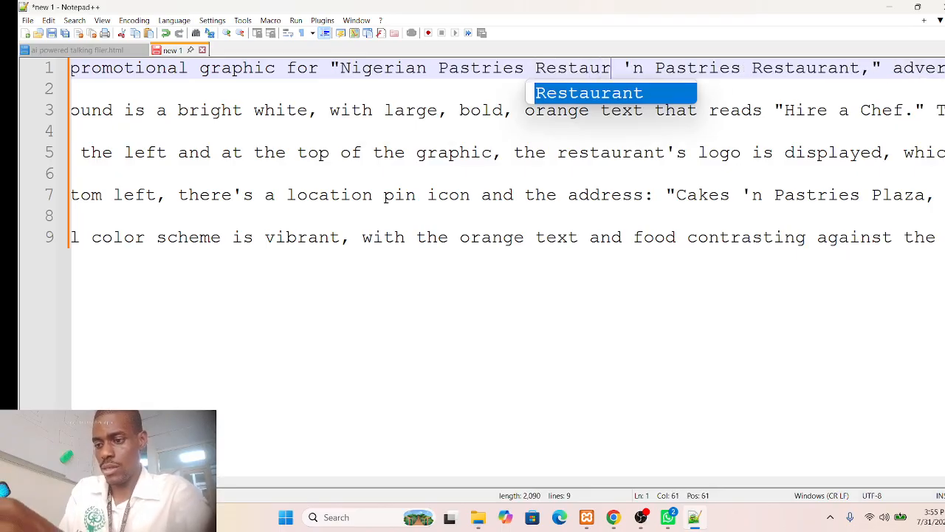
type("T")
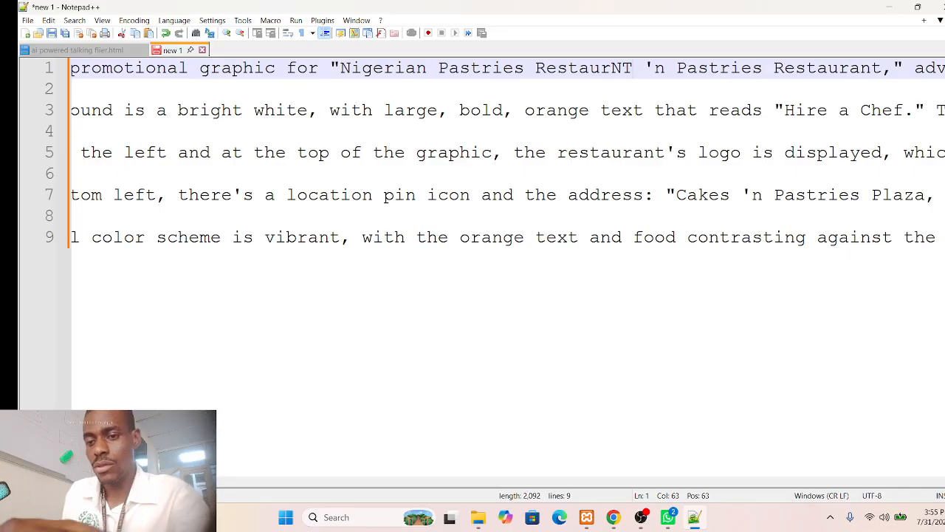
key("BackSpace")
key("BackSpace")
type("AN")
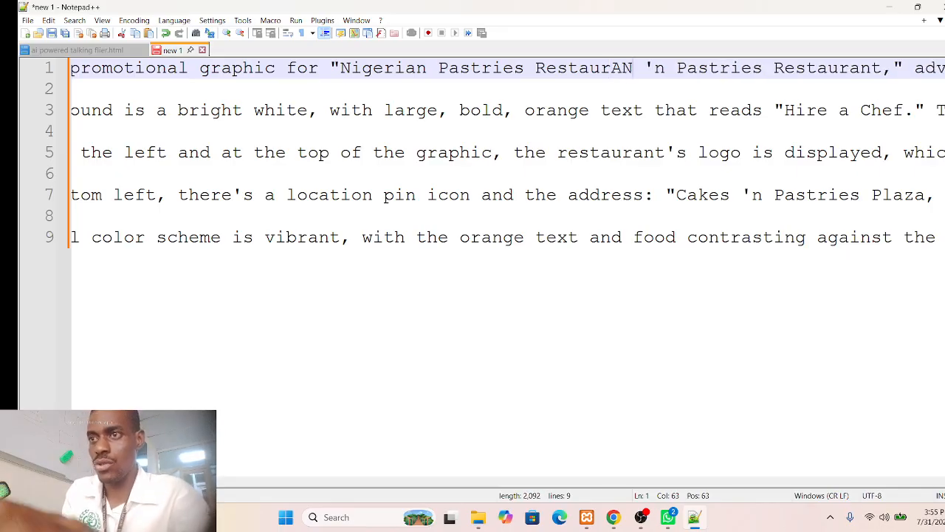
key("BackSpace")
key("BackSpace")
type("ant")
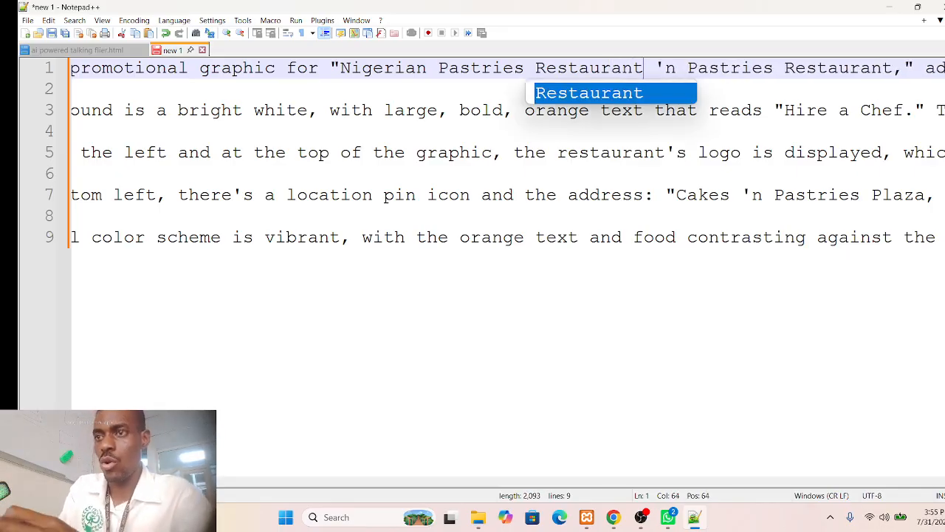
left_click(686, 66)
key("BackSpace")
key("BackSpace")
key("BackSpace")
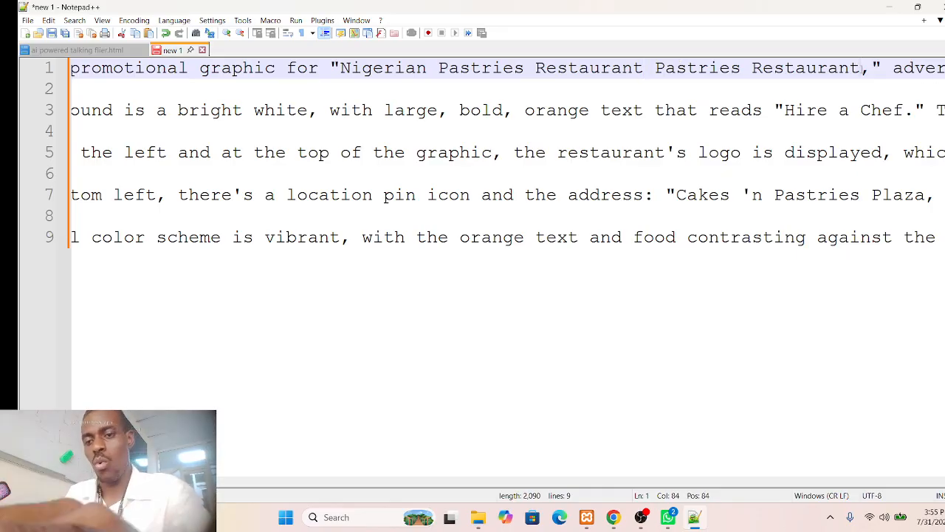
key("BackSpace")
key("BackSpace")
key("BackSpace")
key("BackSpace")
key("BackSpace")
key("BackSpace")
key("BackSpace")
key("BackSpace")
key("BackSpace")
key("BackSpace")
key("BackSpace")
key("BackSpace")
key("BackSpace")
key("BackSpace")
key("BackSpace")
key("BackSpace")
key("BackSpace")
key("BackSpace")
key("BackSpace")
key("BackSpace")
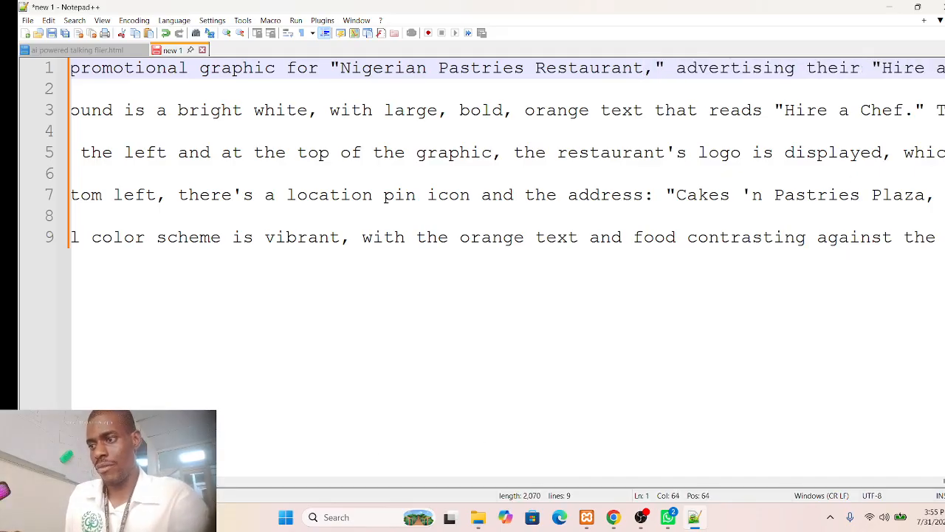
Change 'Hire a Chef' to 'Hire a Cook' on line 1.
left_click_drag(179, 482, 249, 484)
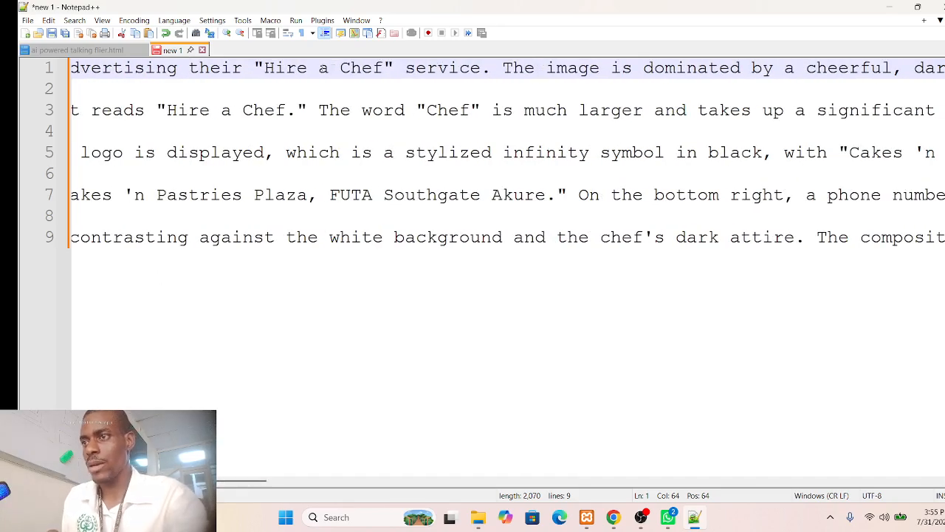
key("BackSpace")
key("BackSpace")
key("BackSpace")
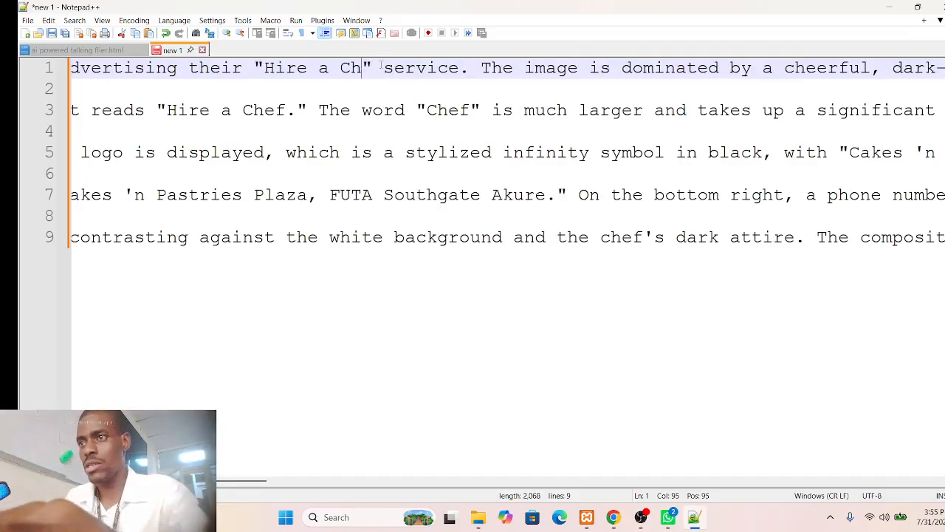
type("ook")
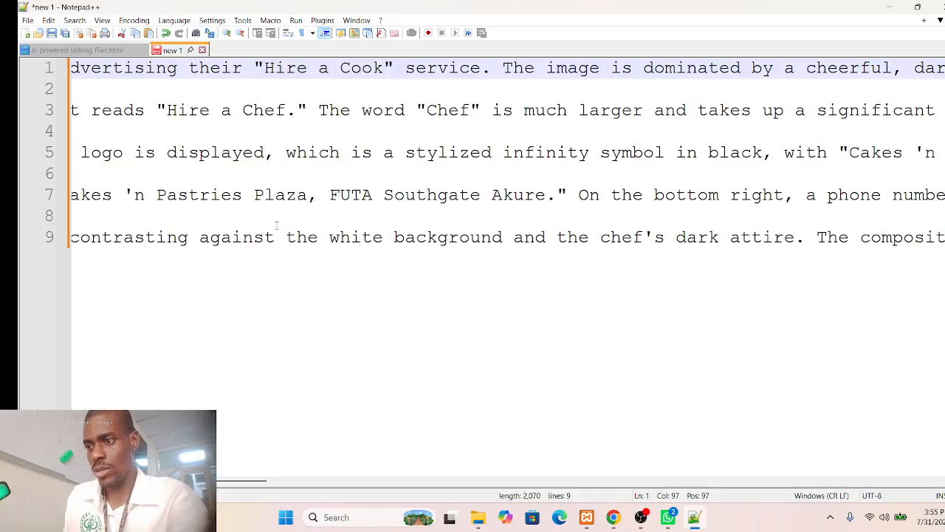
Reword 'dark-skinned' to 'chocolate-skinned' on line 1, cancelling an accidental save.
left_click_drag(235, 482, 312, 485)
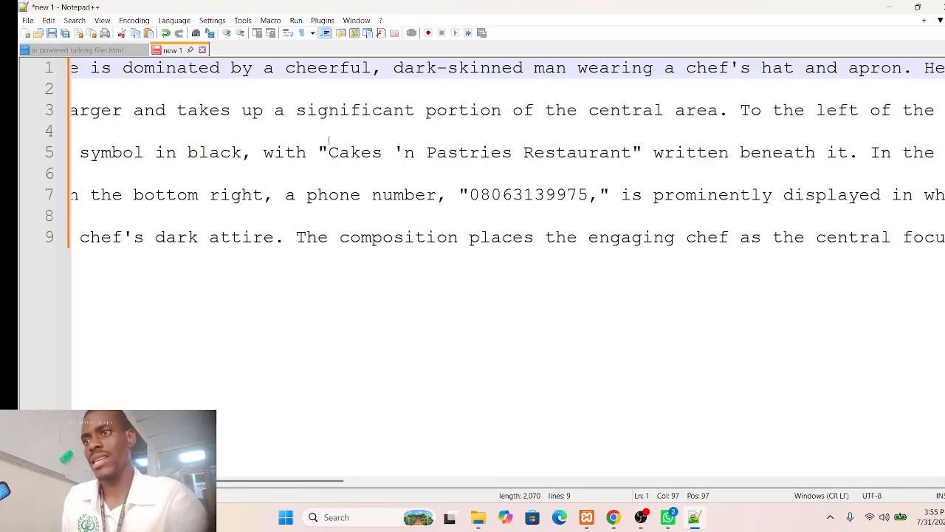
left_click(439, 68)
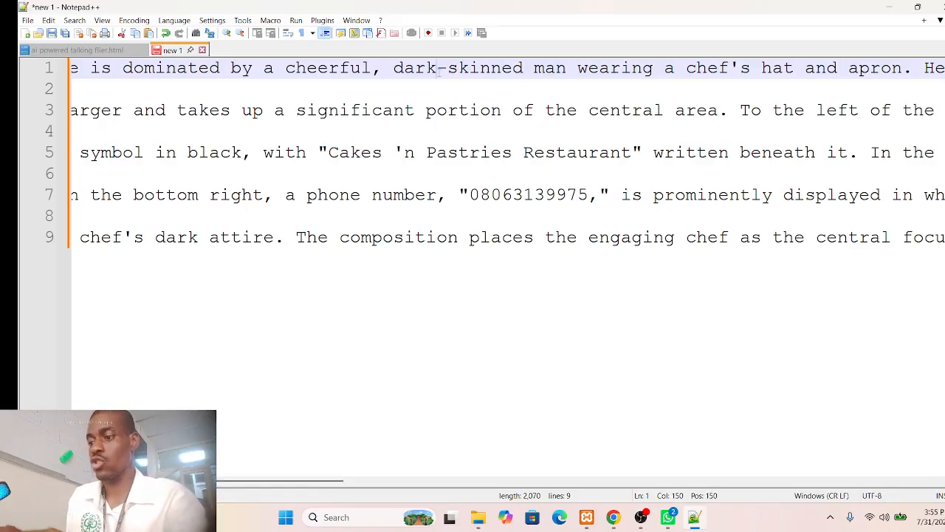
key("ctrl+s")
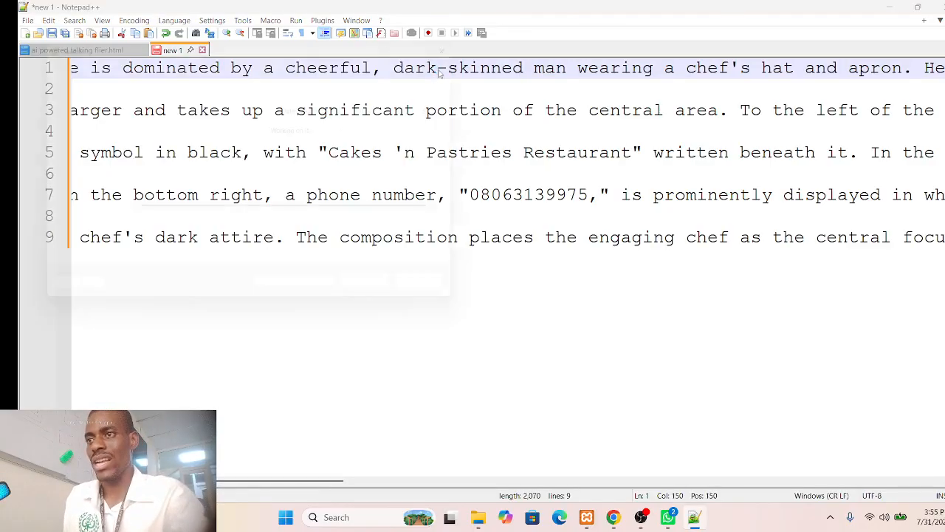
left_click(443, 298)
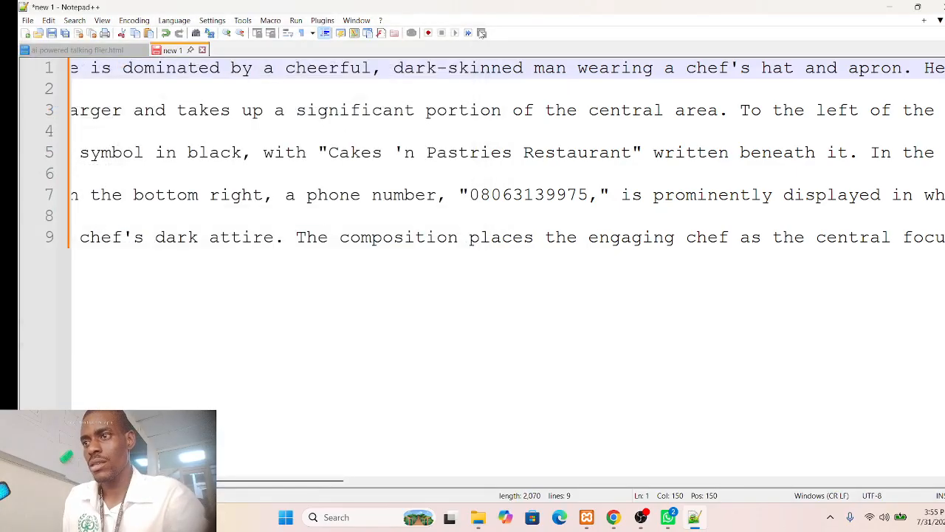
key("BackSpace")
key("BackSpace")
key("BackSpace")
key("BackSpace")
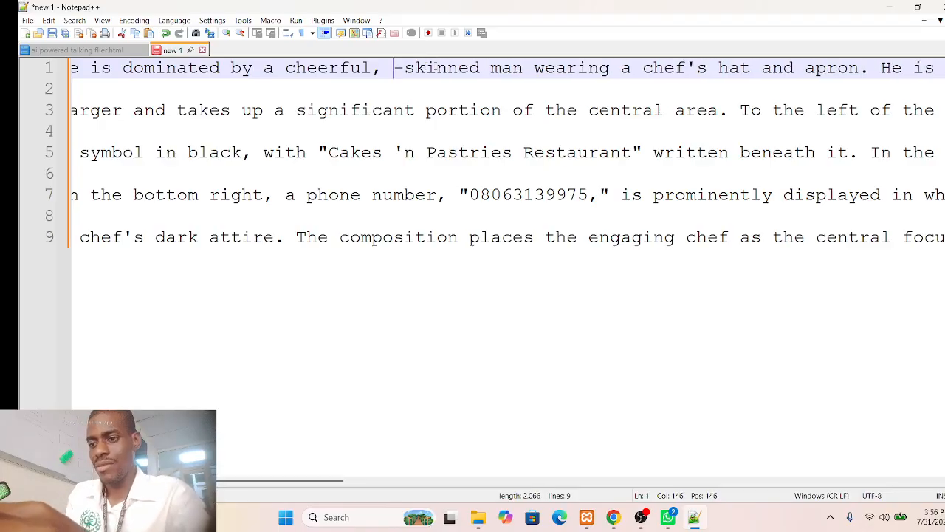
type("c")
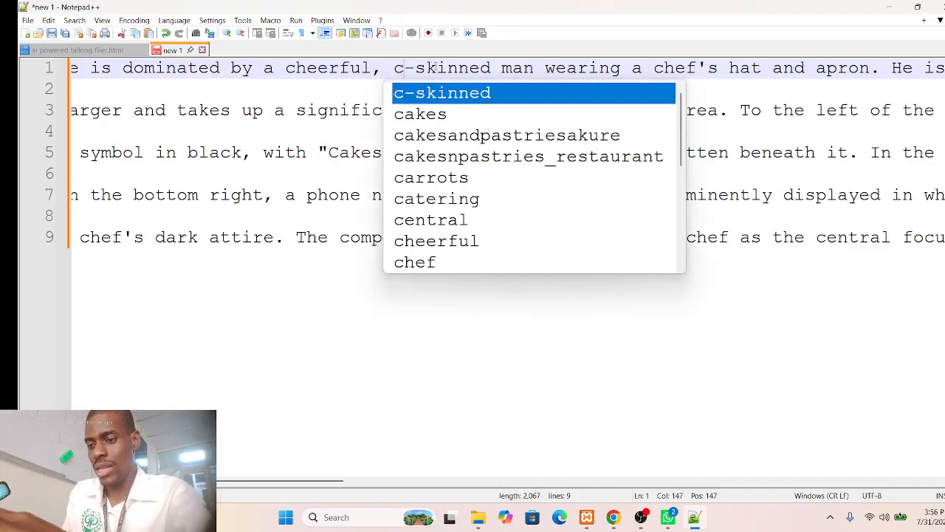
type("hocolate")
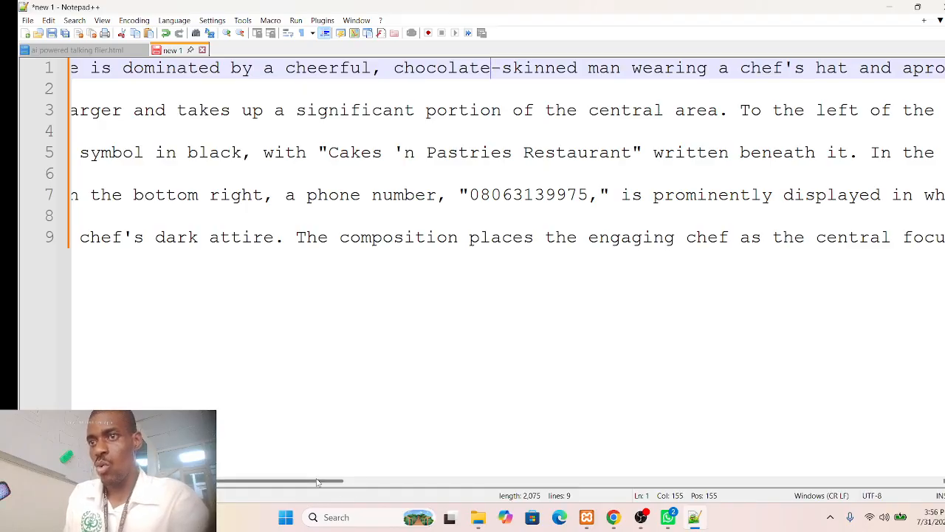
left_click_drag(318, 481, 612, 494)
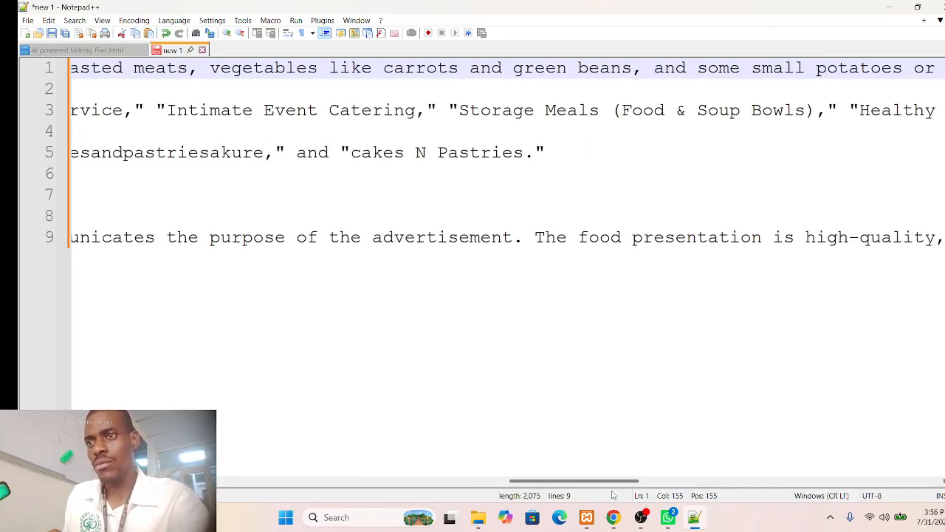
Insert ', spring onions' after carrots on line 1, cancelling the Save As dialog.
left_click(459, 68)
type(", spring ")
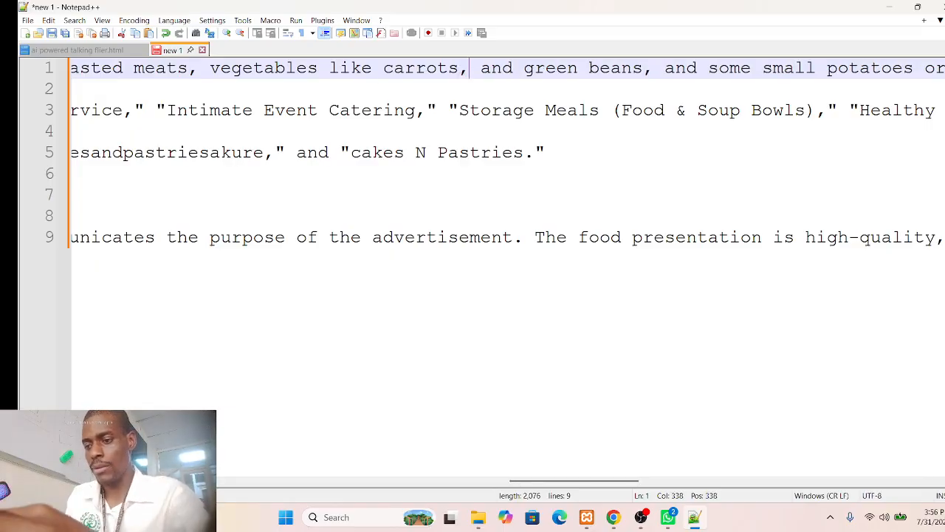
type("onions")
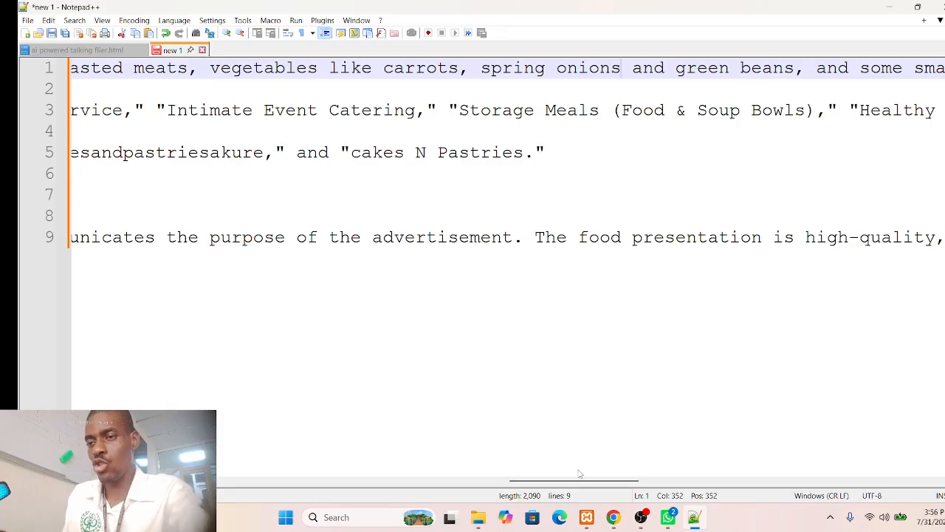
key("ctrl+s")
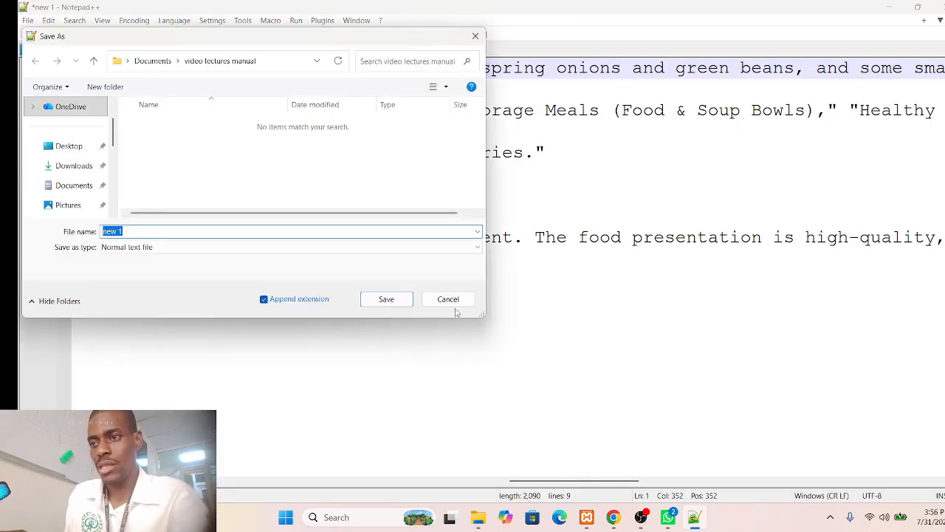
left_click(449, 303)
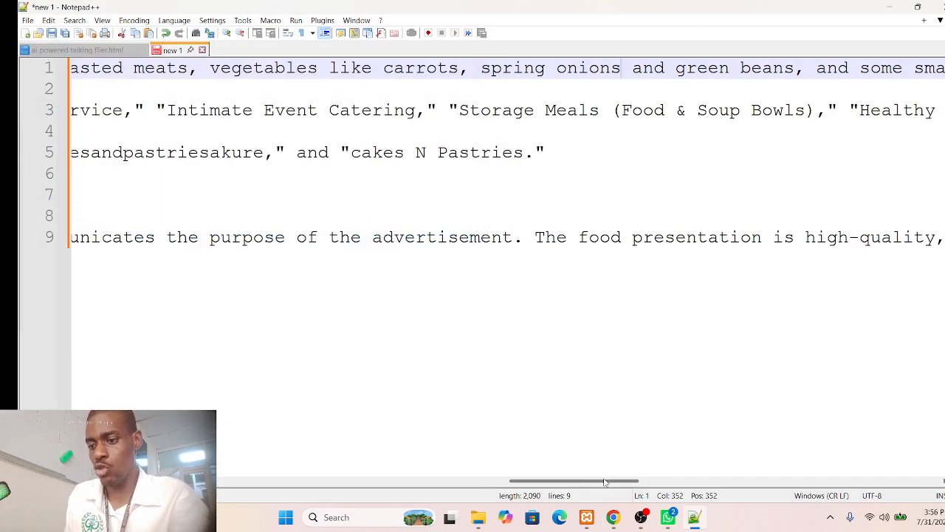
left_click_drag(604, 482, 735, 491)
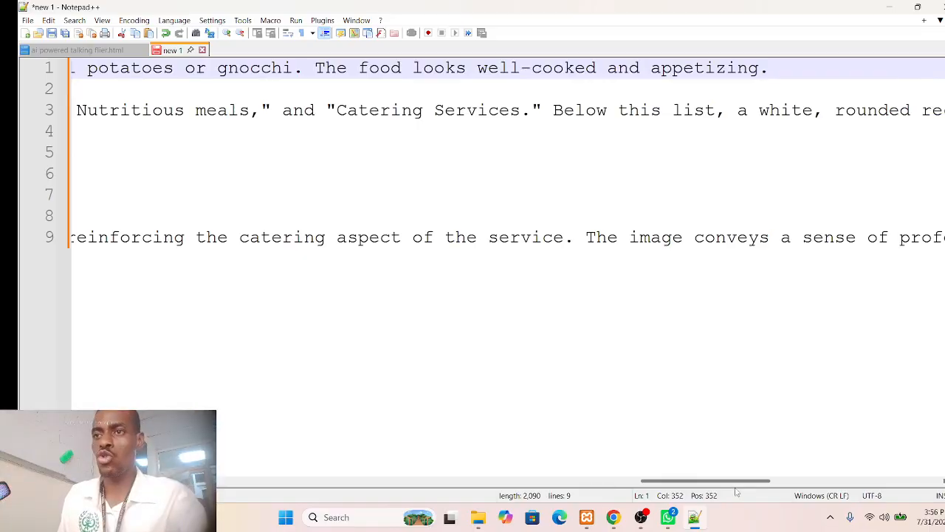
left_click_drag(736, 490, 163, 481)
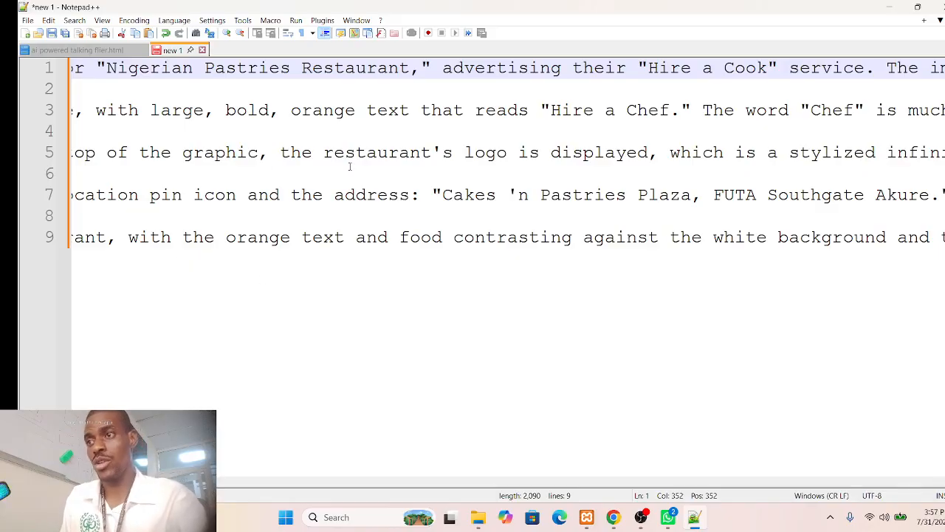
Change the headline colour on line 3 from orange to red.
left_click(356, 113)
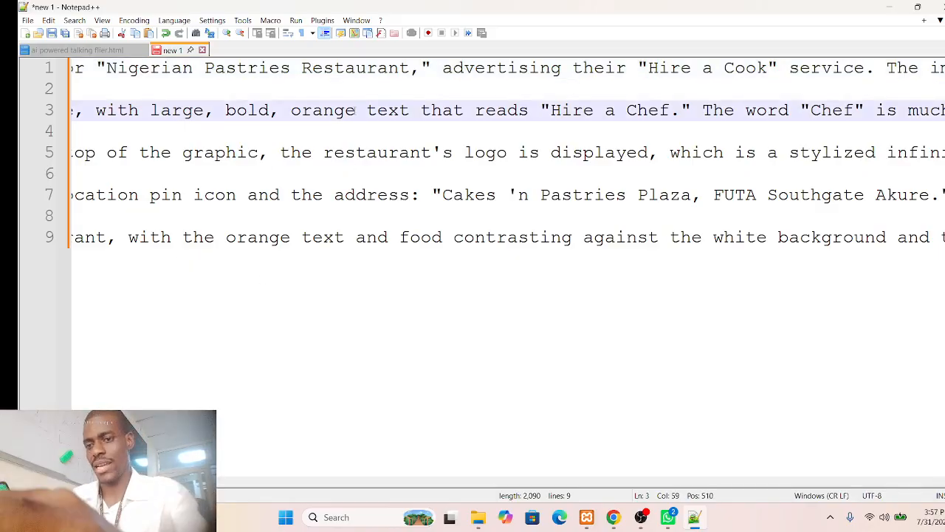
key("BackSpace")
key("BackSpace")
key("BackSpace")
key("BackSpace")
key("BackSpace")
key("BackSpace")
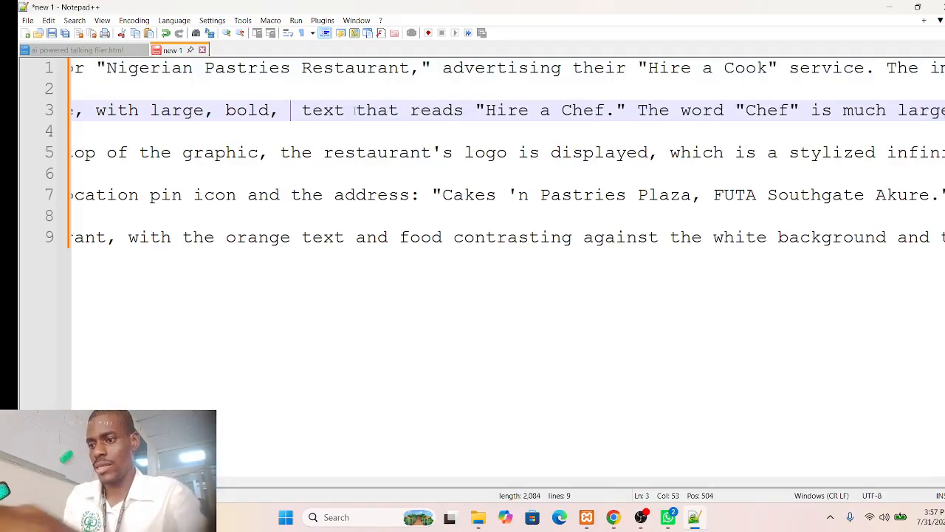
type("red")
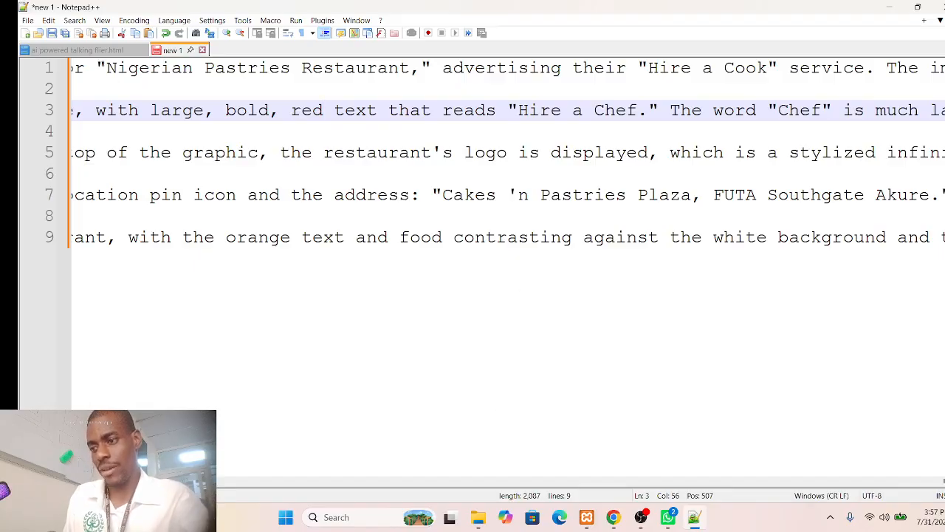
left_click_drag(181, 484, 232, 484)
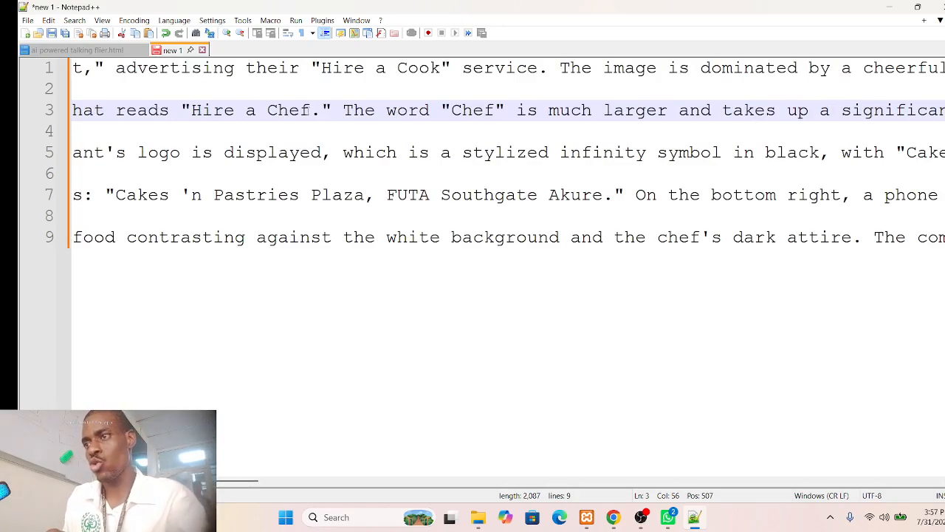
Replace Chef with Cook in 'Hire a Chef', the quoted word, and 'left of the chef'.
key("BackSpace")
key("BackSpace")
key("BackSpace")
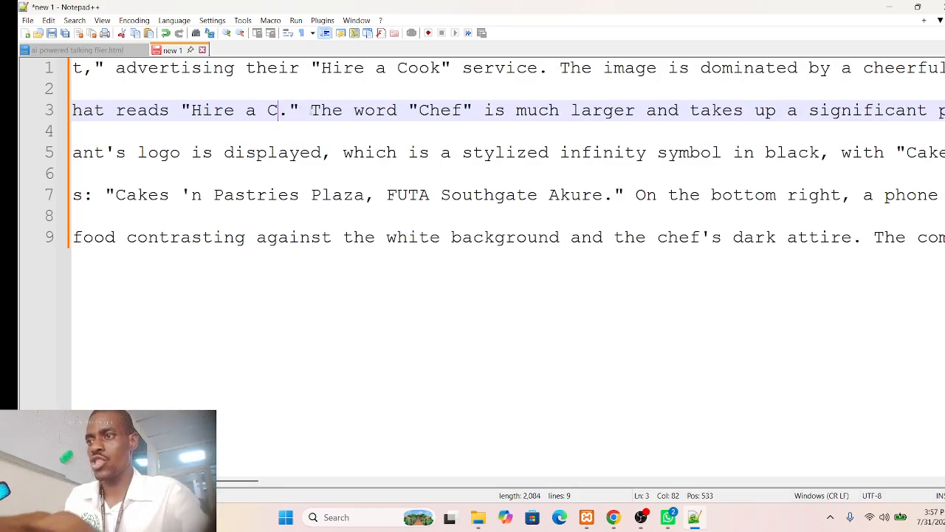
type("ook")
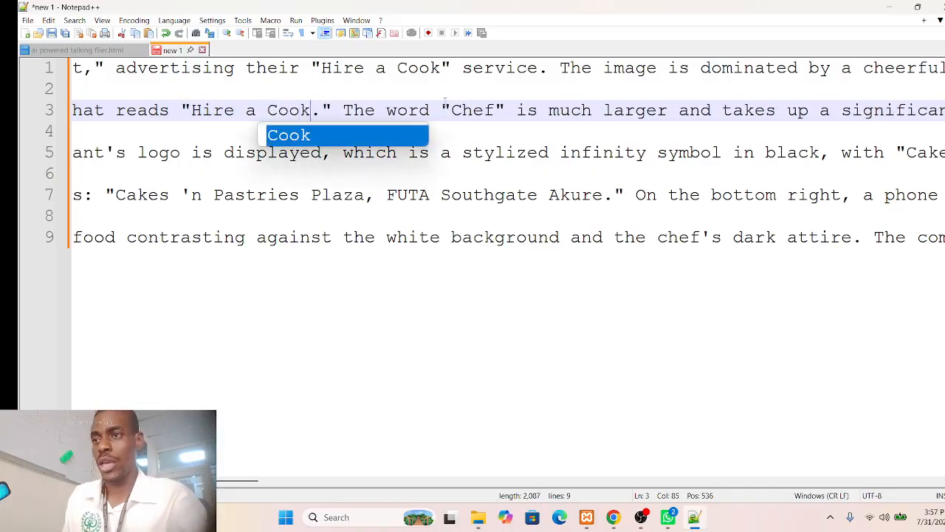
left_click(497, 109)
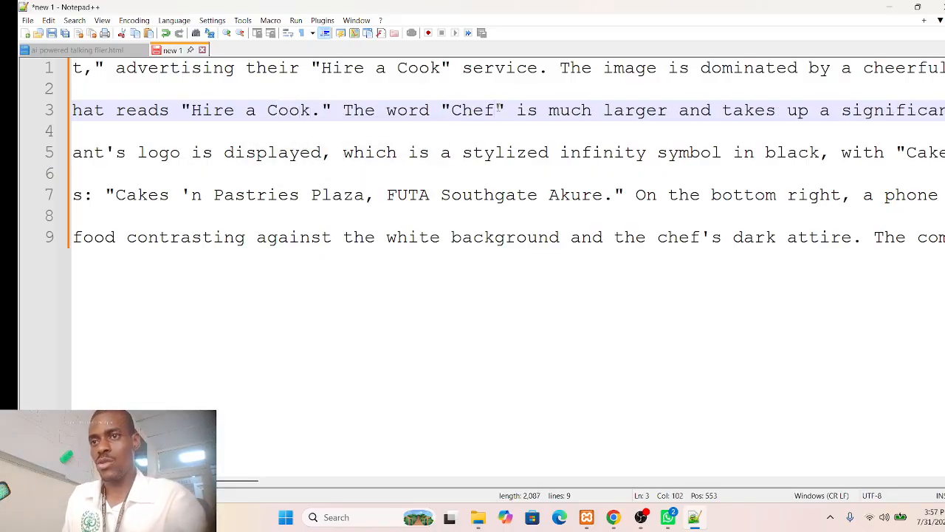
key("BackSpace")
key("BackSpace")
key("BackSpace")
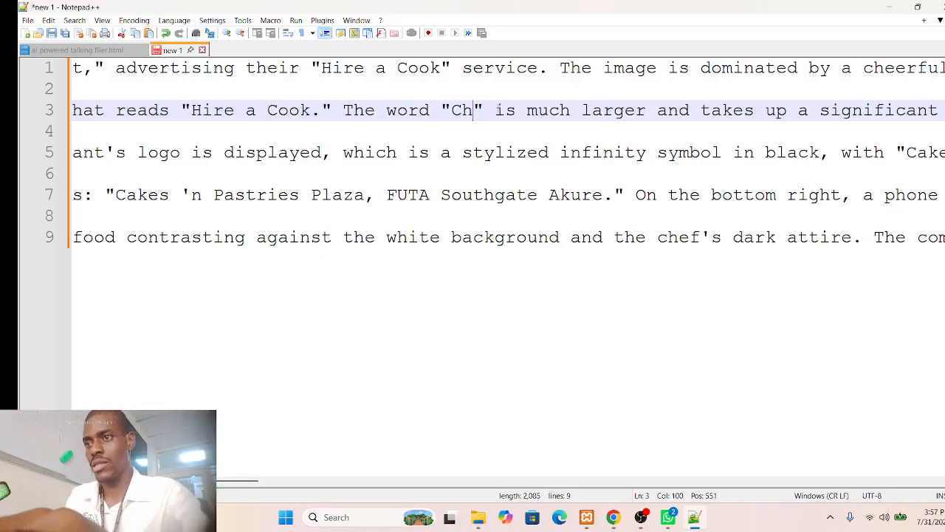
type("ook")
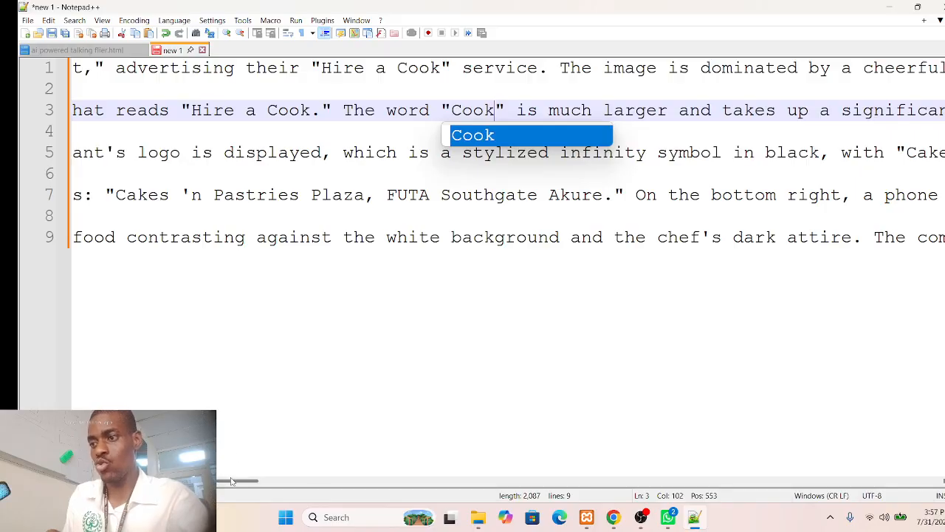
left_click_drag(231, 481, 369, 479)
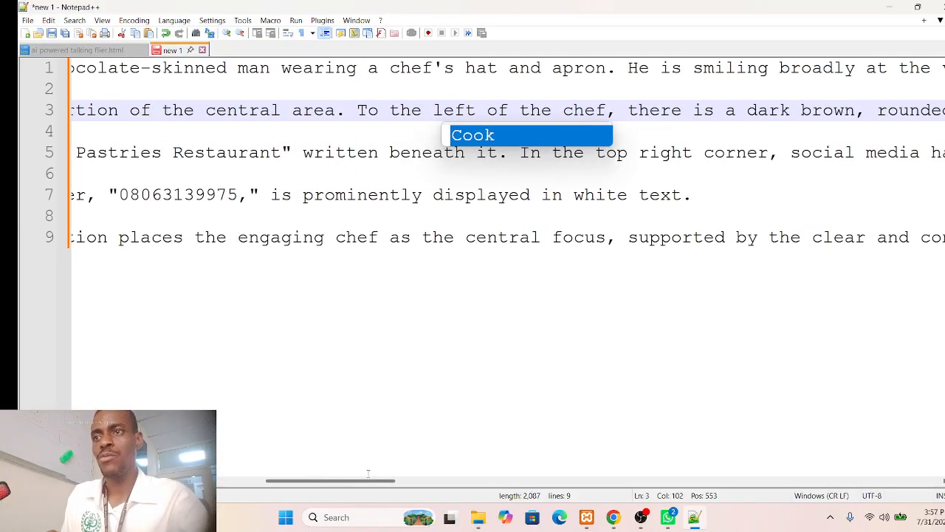
left_click(607, 108)
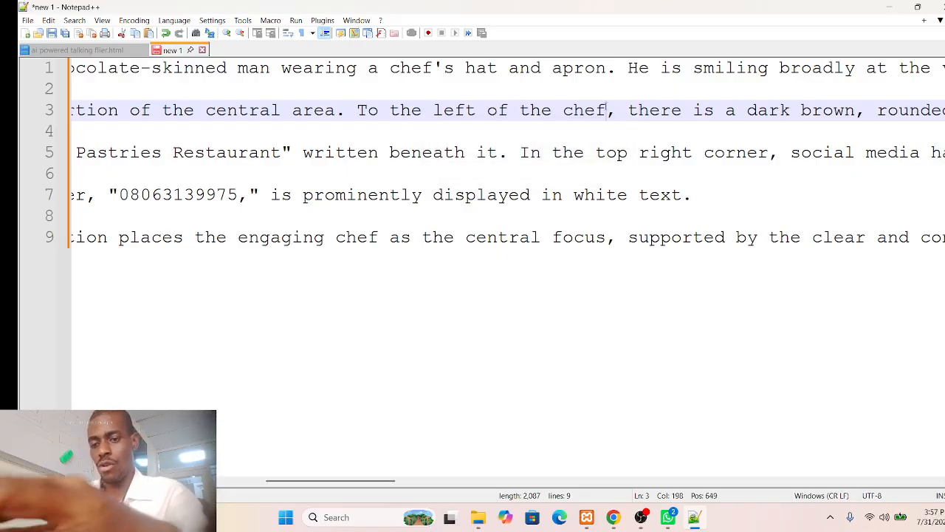
key("BackSpace")
key("BackSpace")
key("BackSpace")
type("ook")
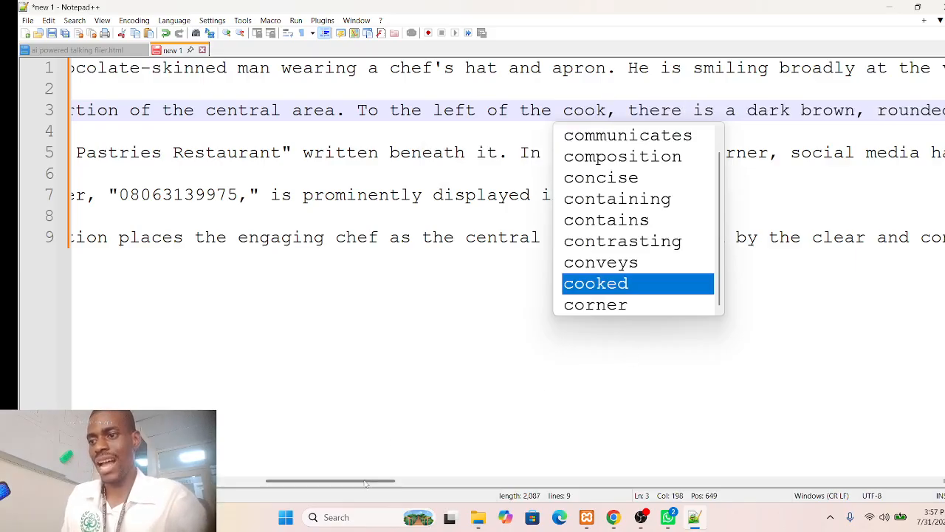
left_click_drag(359, 481, 908, 479)
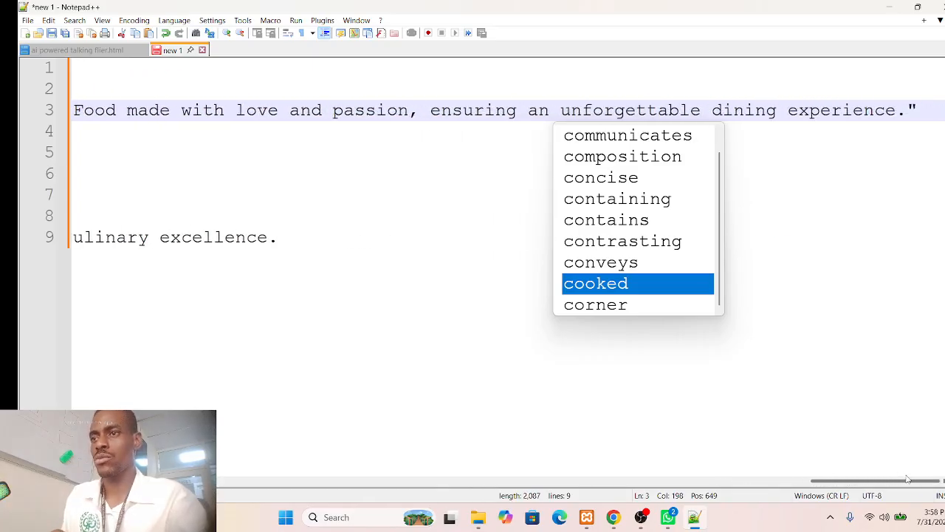
Delete the tagline's ending back to 'passion', removing the trailing comma.
left_click(907, 109)
key("BackSpace")
key("BackSpace")
key("BackSpace")
key("BackSpace")
key("BackSpace")
key("BackSpace")
key("BackSpace")
key("BackSpace")
key("BackSpace")
key("BackSpace")
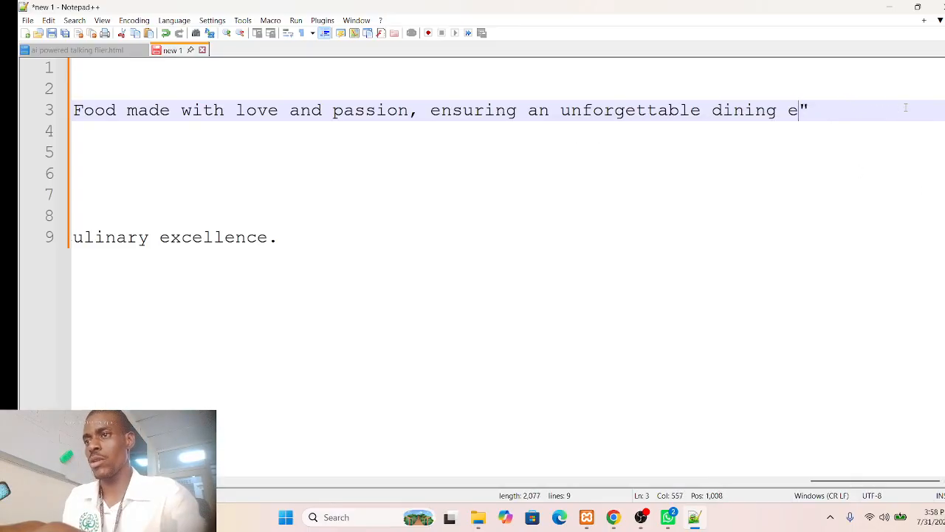
key("BackSpace")
key("BackSpace")
key("BackSpace")
key("BackSpace")
key("BackSpace")
key("BackSpace")
key("BackSpace")
key("BackSpace")
key("BackSpace")
key("BackSpace")
key("BackSpace")
key("BackSpace")
key("BackSpace")
key("BackSpace")
key("BackSpace")
key("BackSpace")
key("BackSpace")
key("BackSpace")
key("BackSpace")
key("BackSpace")
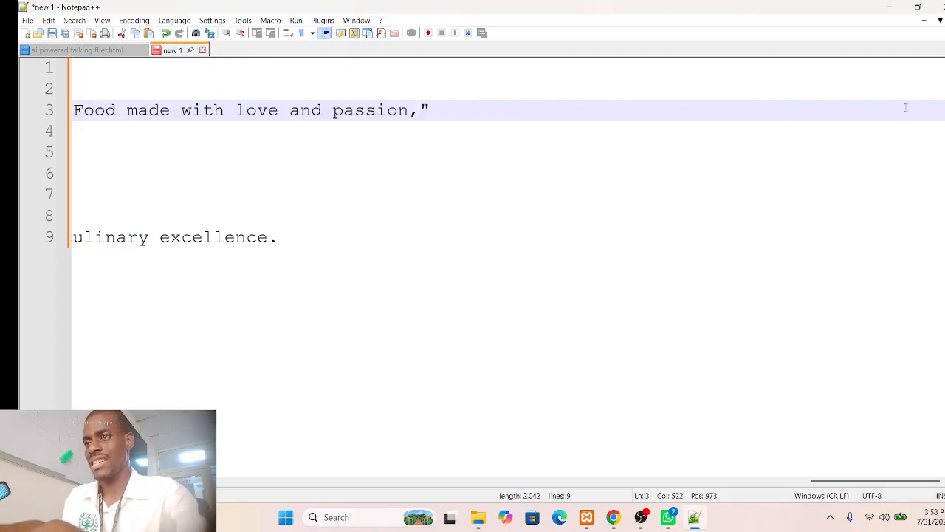
key("BackSpace")
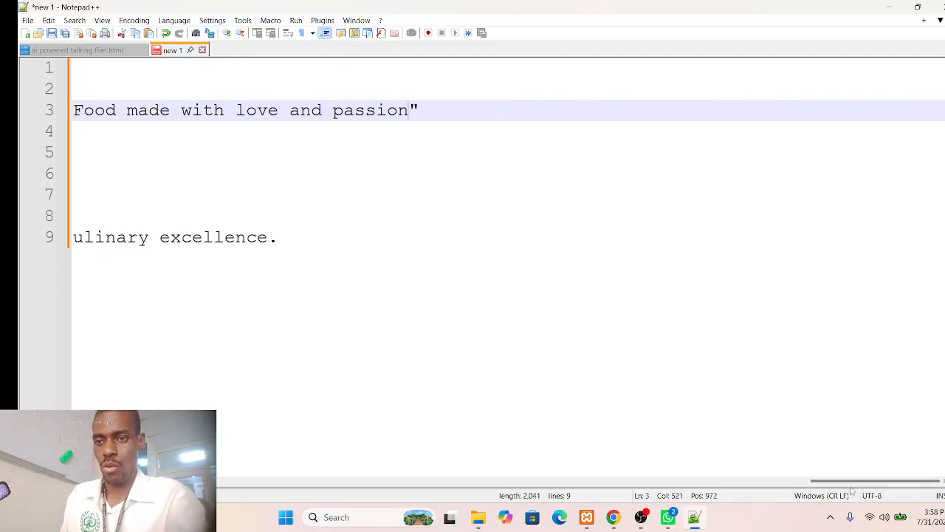
left_click(890, 7)
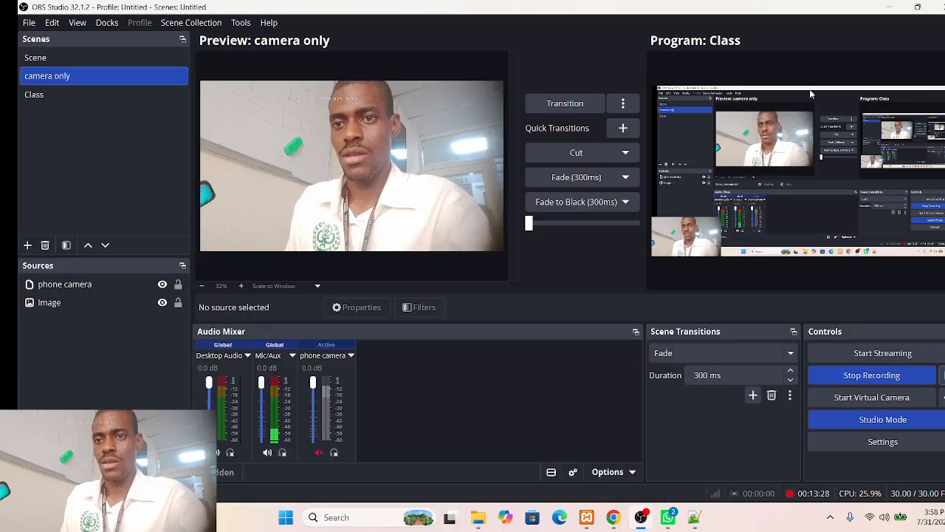
left_click(890, 6)
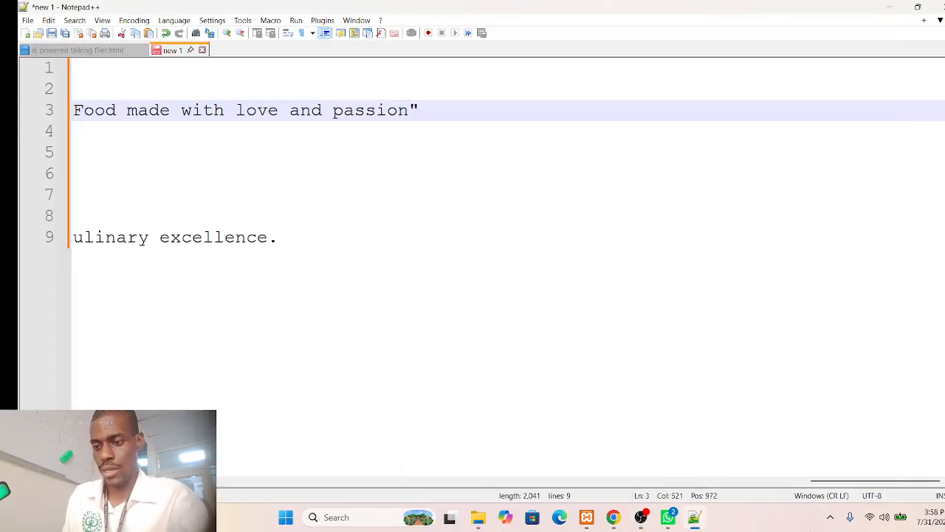
left_click_drag(827, 481, 184, 493)
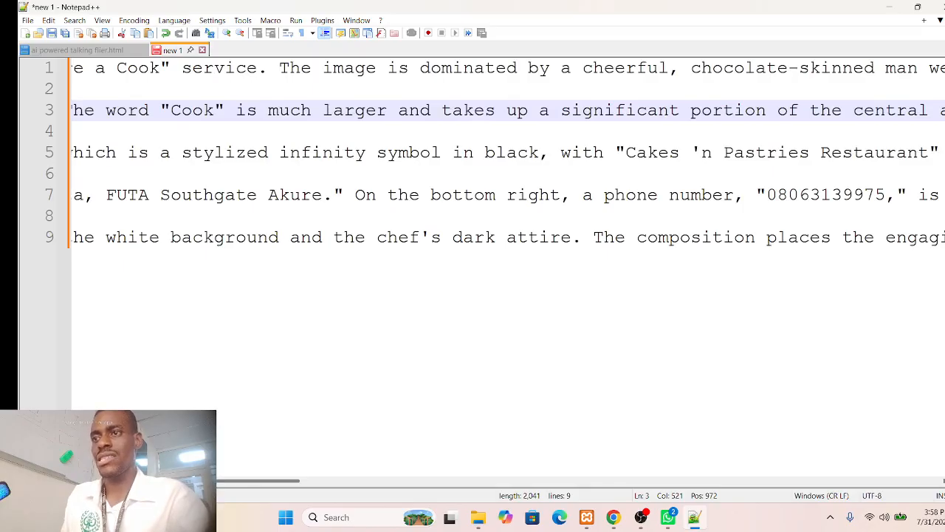
Replace 'Cakes 'n' with 'Nigerian' on line 5, after first trying 'Naija'.
left_click_drag(184, 493, 248, 496)
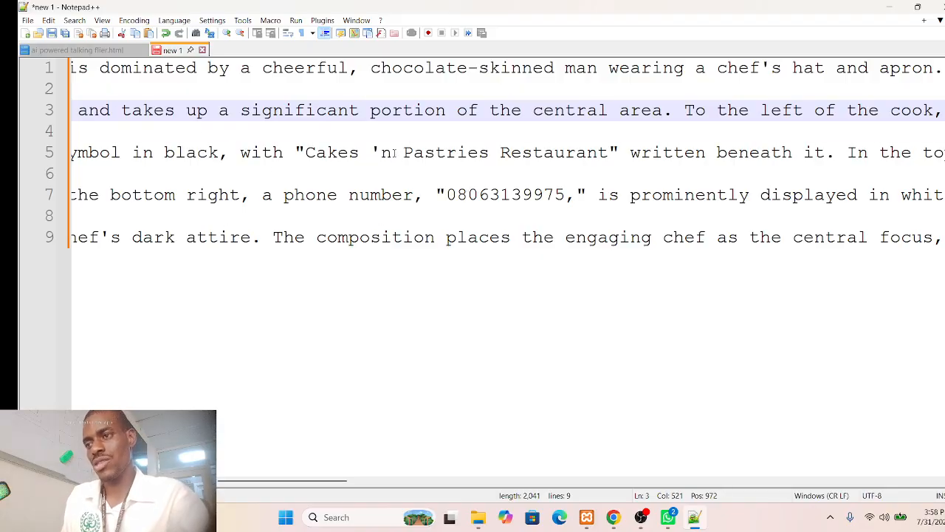
left_click(394, 153)
key("BackSpace")
key("BackSpace")
key("BackSpace")
key("BackSpace")
key("BackSpace")
key("BackSpace")
key("BackSpace")
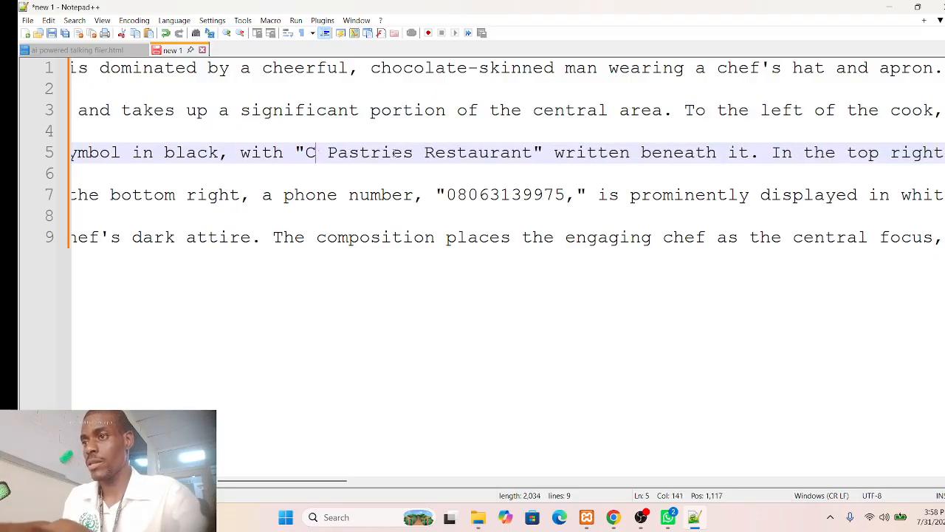
key("BackSpace")
type("Naija")
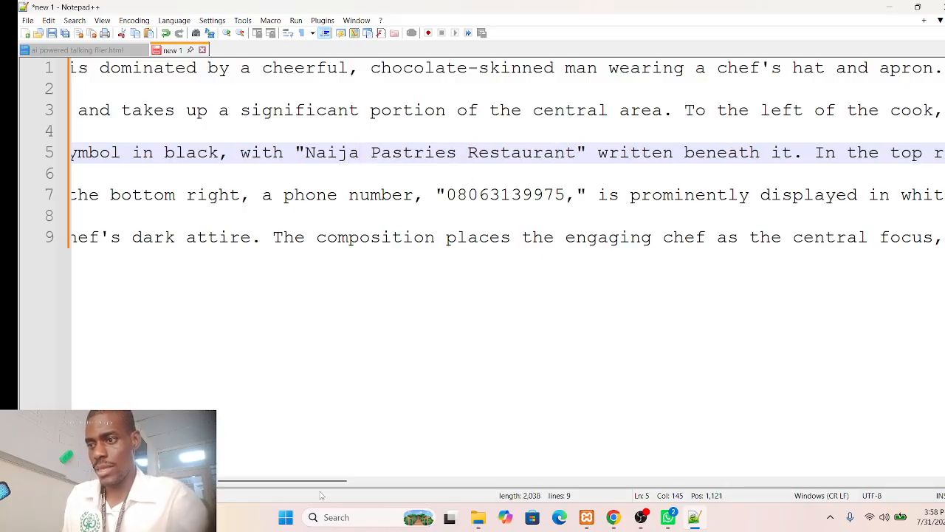
left_click_drag(322, 485, 280, 468)
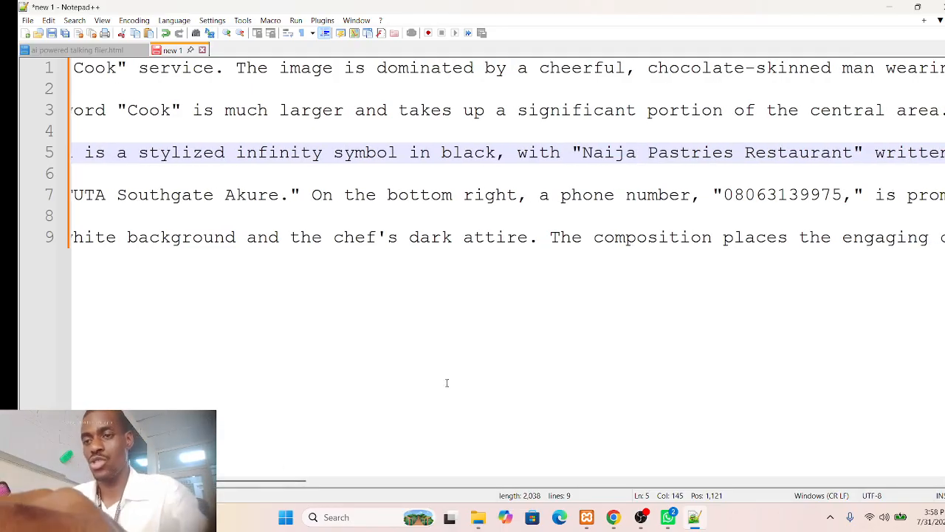
key("BackSpace")
key("BackSpace")
key("BackSpace")
key("BackSpace")
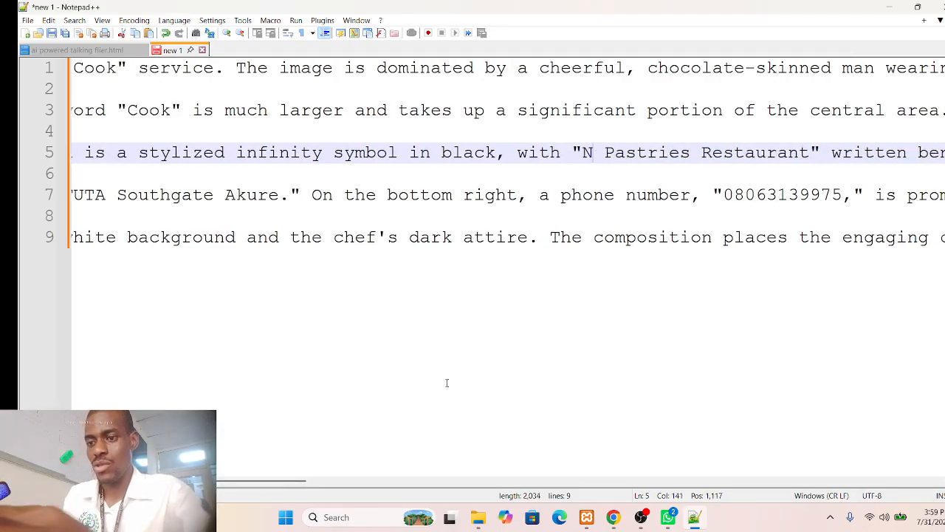
type("igerian")
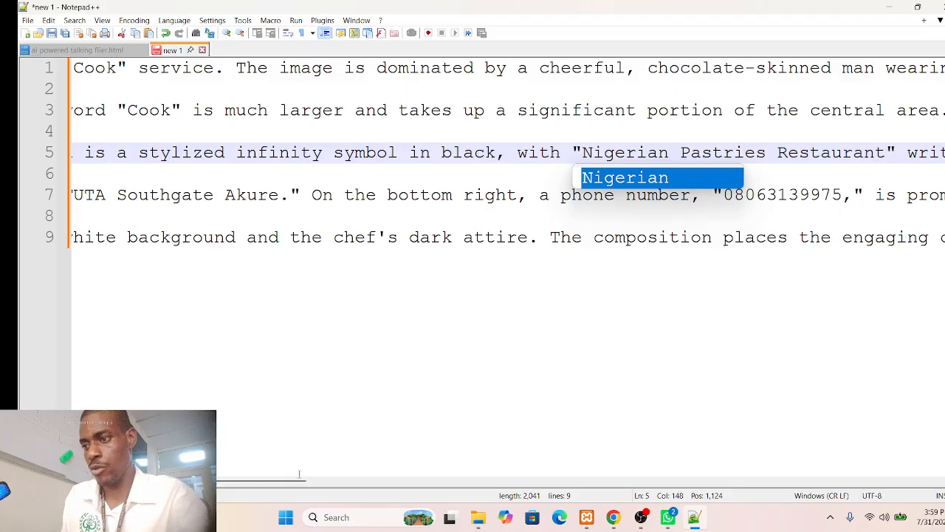
left_click_drag(300, 476, 522, 396)
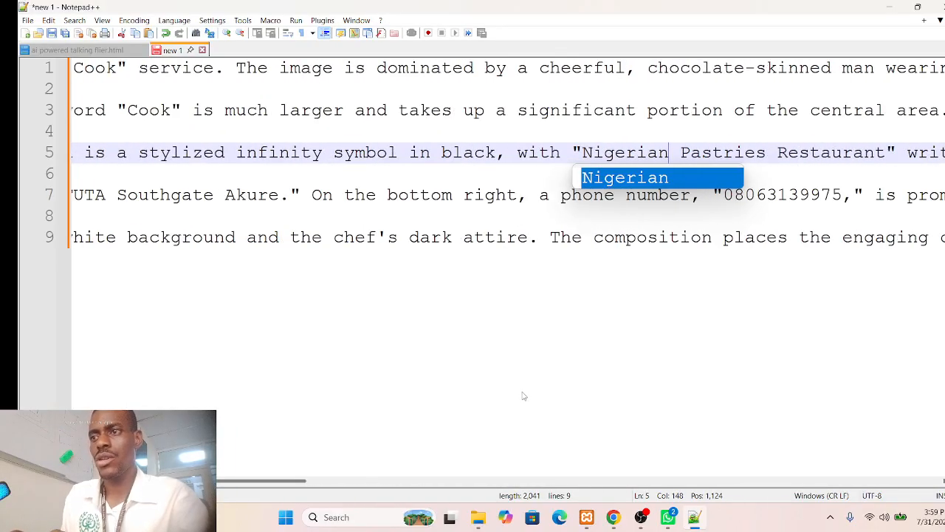
left_click(734, 225)
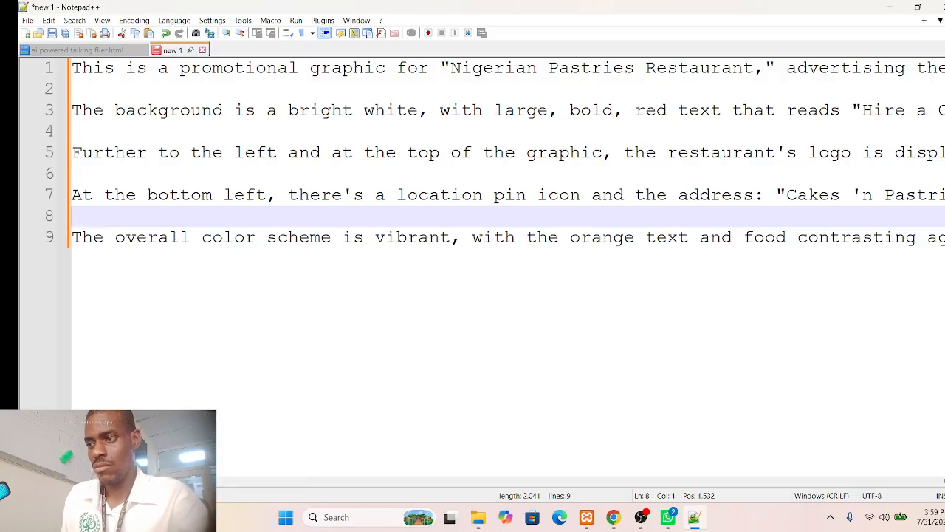
left_click_drag(145, 480, 521, 463)
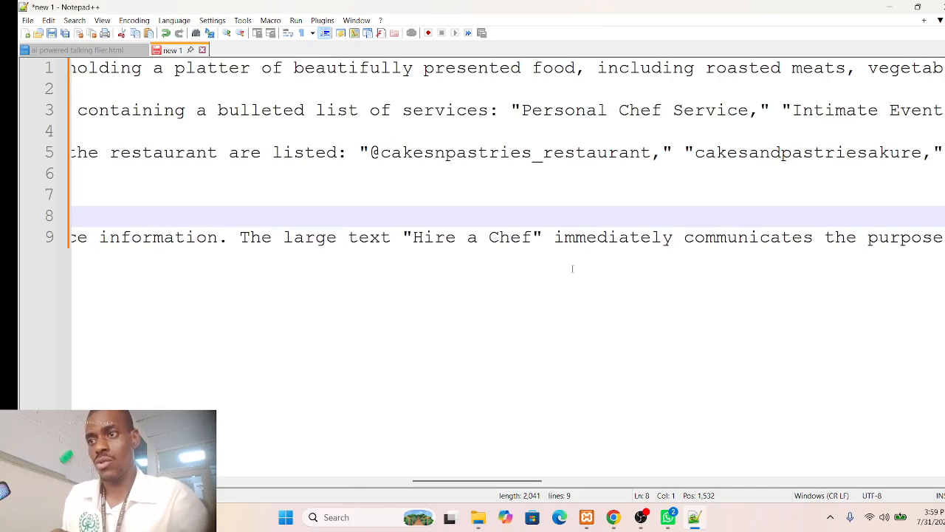
Replace the first two social handles on line 5 with ngpastriesrestaurants.
left_click(649, 152)
key("BackSpace")
key("BackSpace")
key("BackSpace")
key("BackSpace")
key("BackSpace")
key("BackSpace")
key("BackSpace")
key("BackSpace")
key("BackSpace")
key("BackSpace")
key("BackSpace")
key("BackSpace")
key("BackSpace")
key("BackSpace")
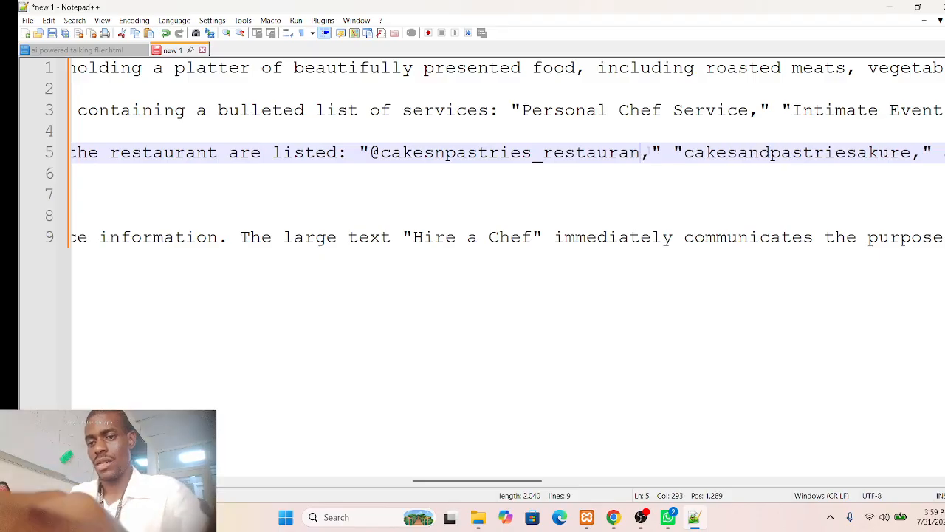
key("BackSpace")
key("BackSpace")
key("BackSpace")
key("BackSpace")
key("BackSpace")
key("BackSpace")
key("BackSpace")
key("BackSpace")
key("BackSpace")
key("BackSpace")
key("BackSpace")
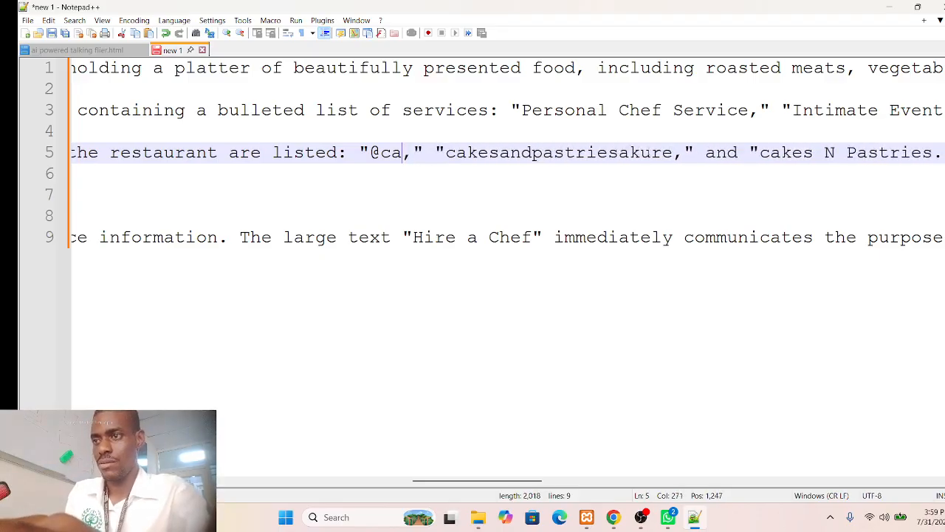
type("ngpastr")
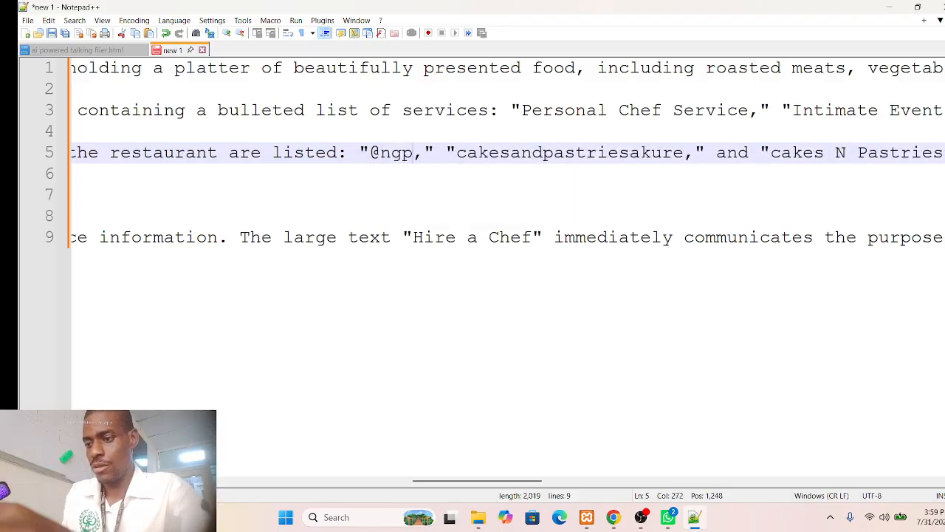
type("ies")
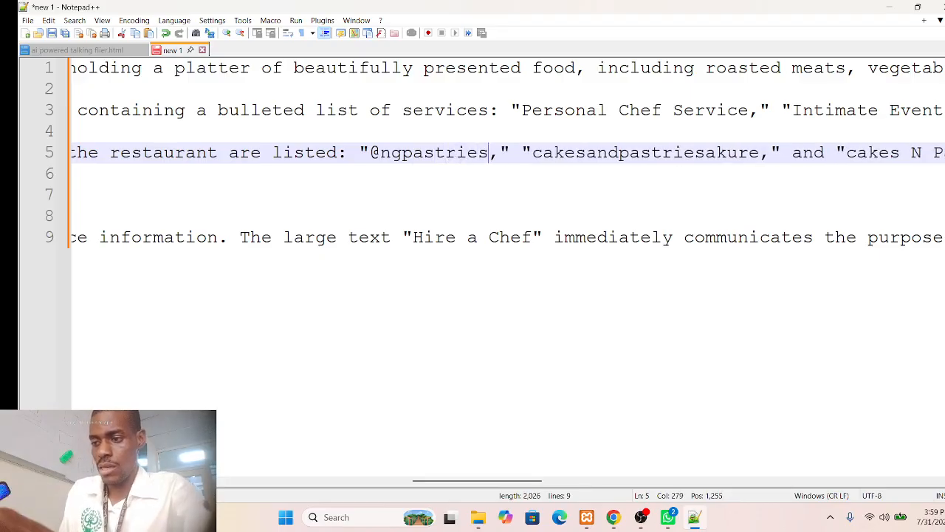
type("restaura")
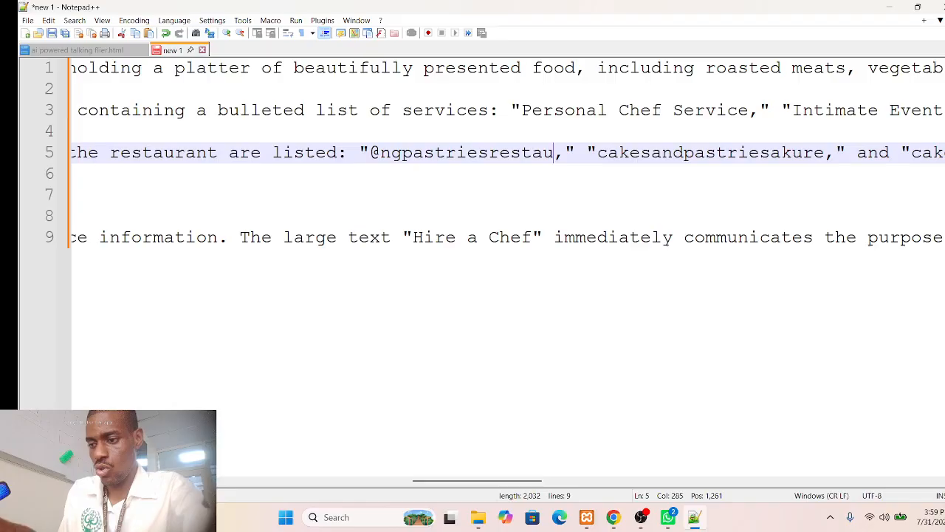
type("nts")
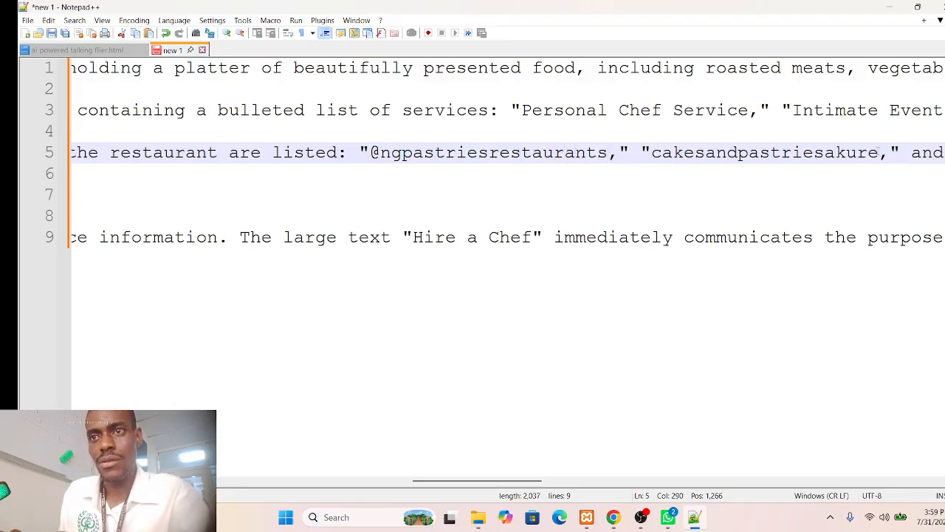
key("BackSpace")
key("BackSpace")
key("BackSpace")
key("BackSpace")
key("BackSpace")
key("BackSpace")
key("BackSpace")
key("BackSpace")
key("BackSpace")
key("BackSpace")
key("BackSpace")
key("BackSpace")
key("BackSpace")
key("BackSpace")
key("BackSpace")
key("BackSpace")
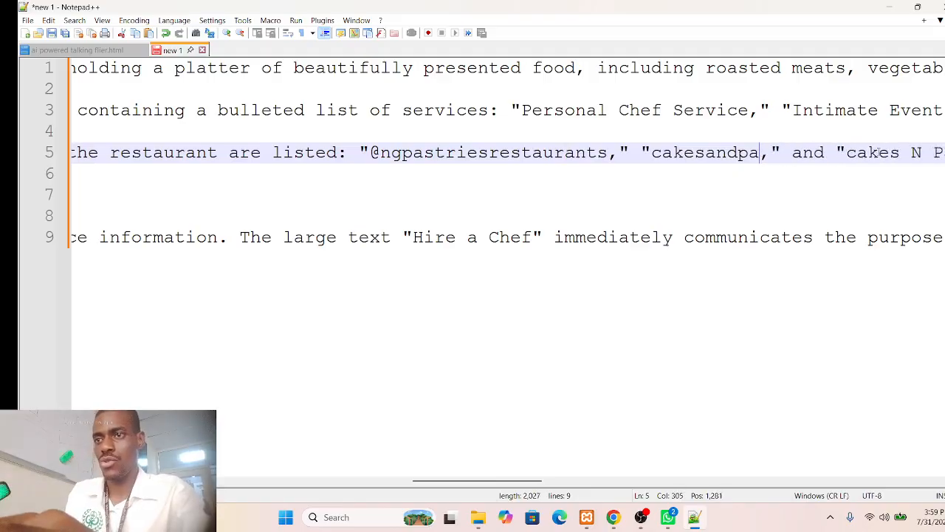
key("BackSpace")
key("BackSpace")
key("BackSpace")
key("BackSpace")
key("BackSpace")
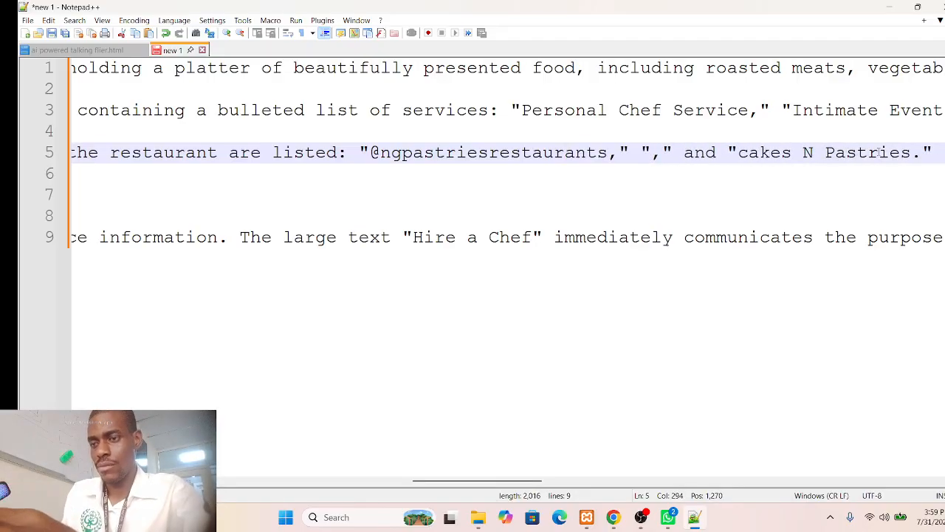
type("ngpast")
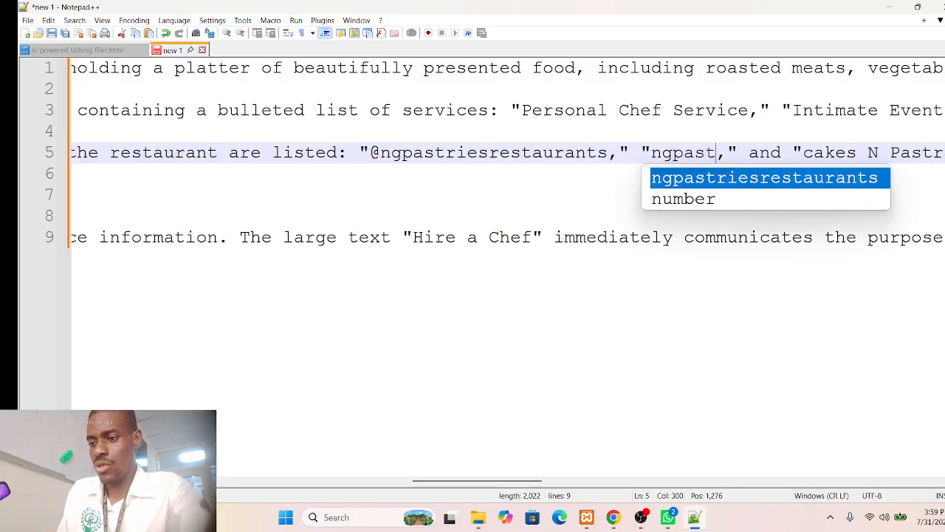
type("riesres")
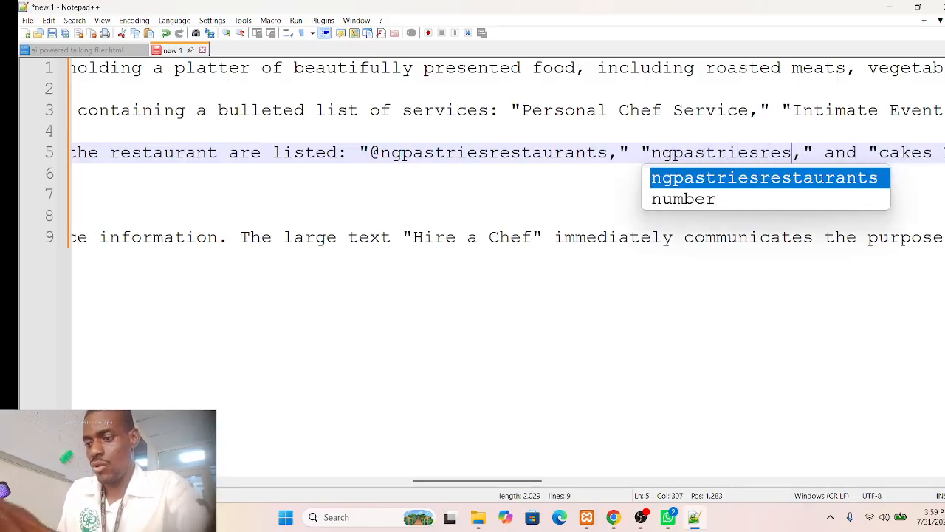
type("tau")
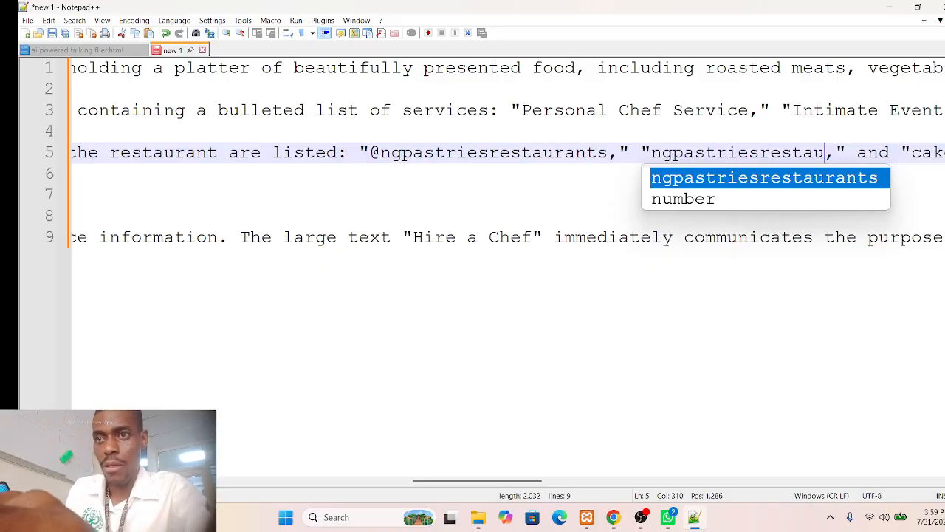
key("Return")
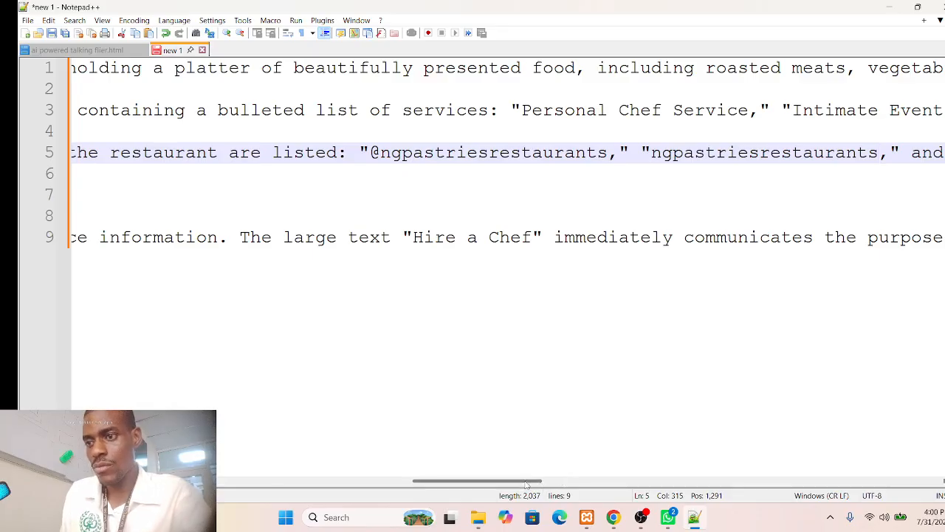
left_click_drag(529, 484, 580, 479)
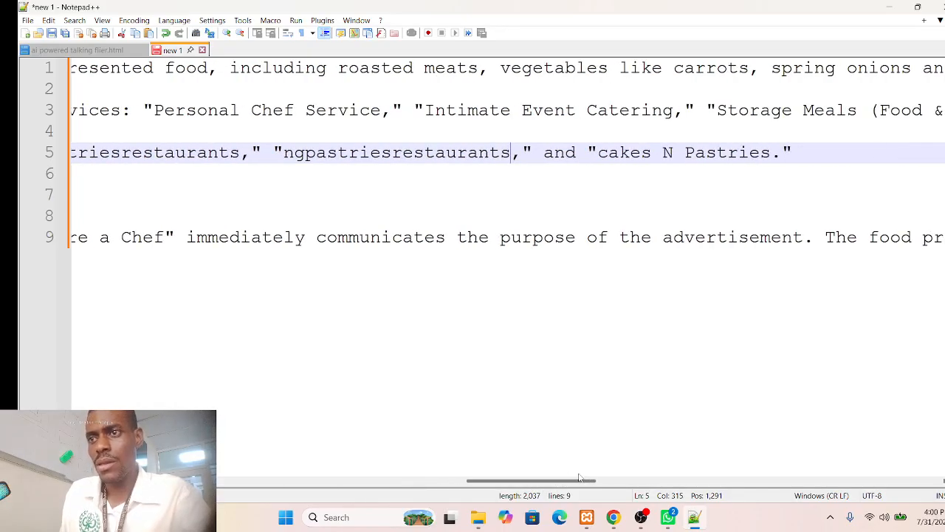
Replace the third handle with the same ngpastriesrestaurants autocomplete suggestion.
left_click(766, 152)
key("BackSpace")
key("BackSpace")
key("BackSpace")
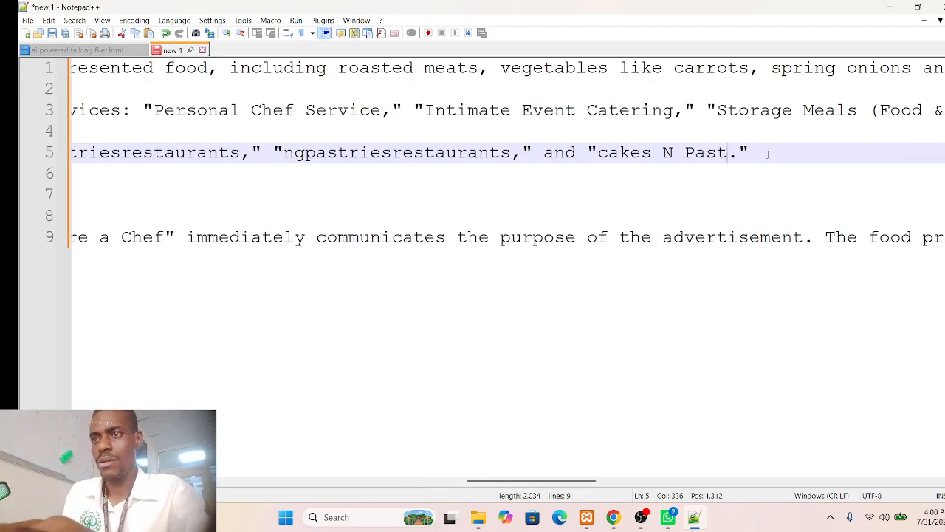
key("BackSpace")
key("BackSpace")
key("BackSpace")
key("BackSpace")
key("BackSpace")
key("BackSpace")
key("BackSpace")
key("BackSpace")
key("BackSpace")
key("BackSpace")
key("BackSpace")
key("BackSpace")
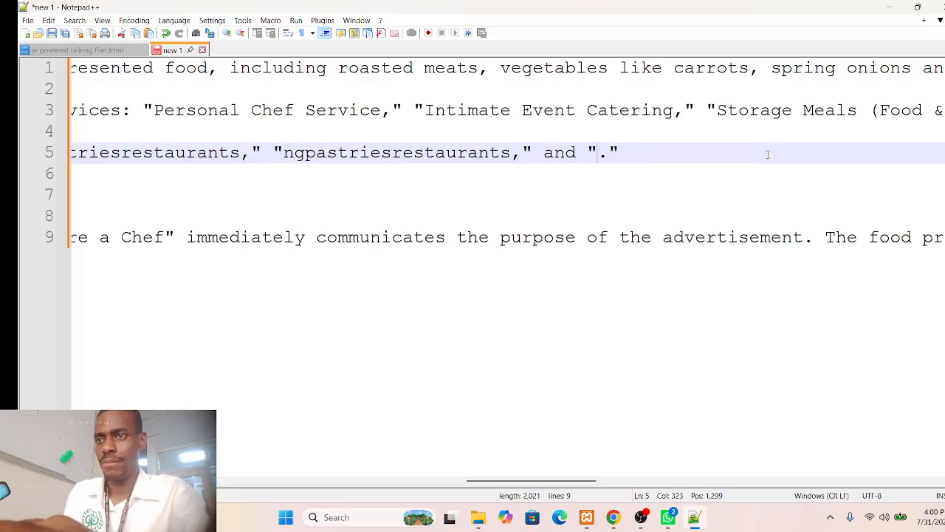
type("ng")
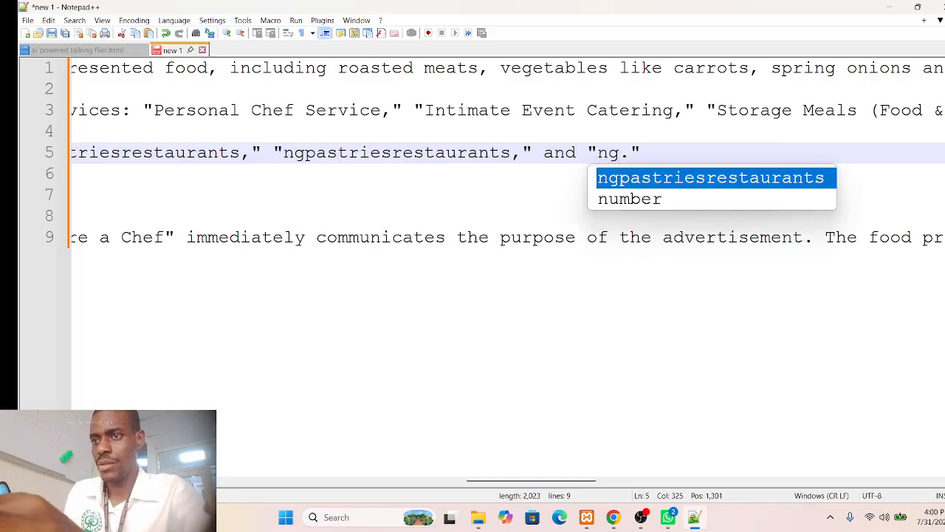
key("Return")
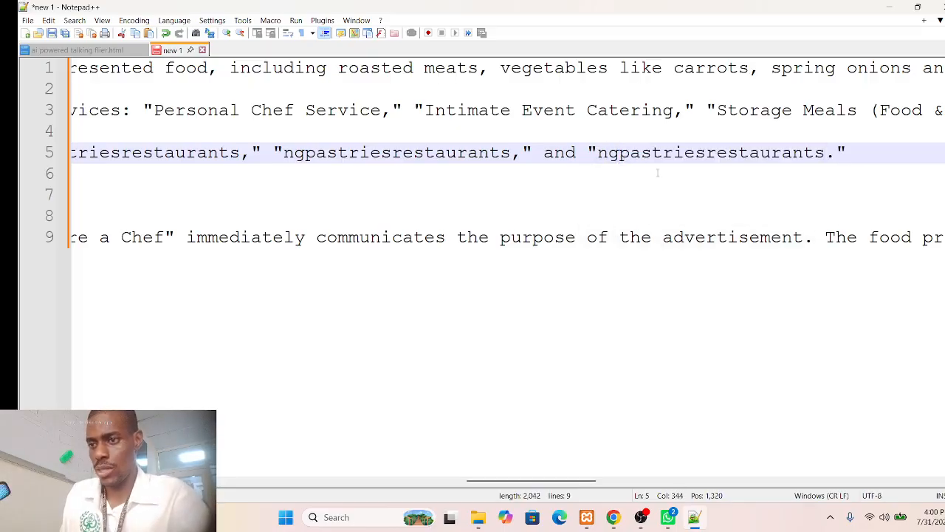
left_click(892, 7)
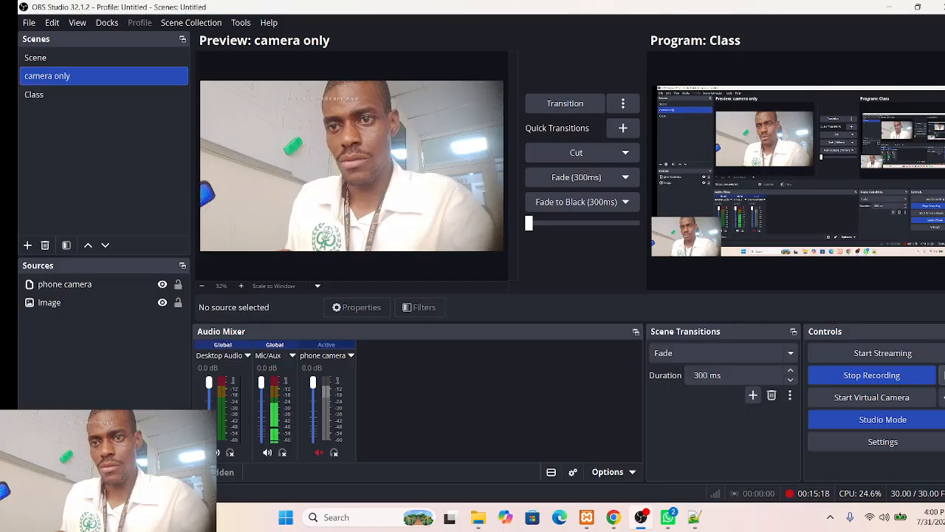
left_click(892, 6)
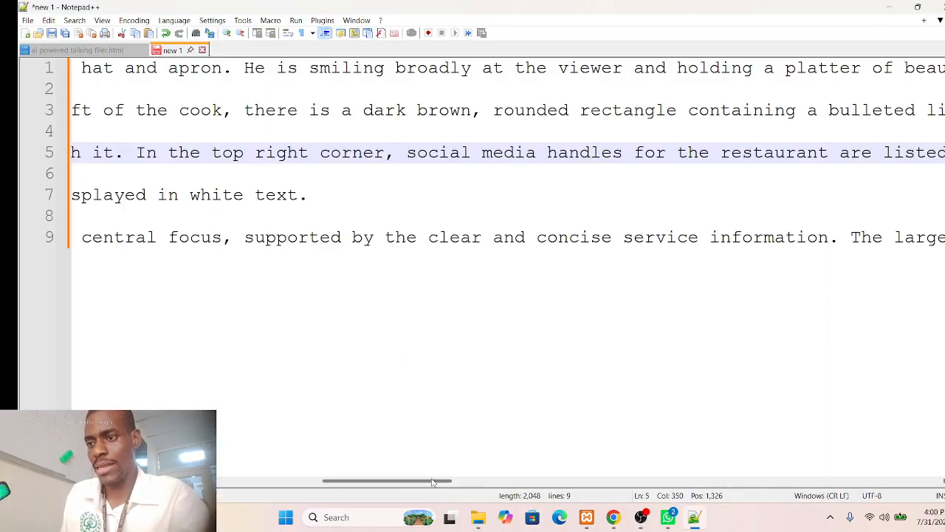
left_click_drag(433, 481, 311, 439)
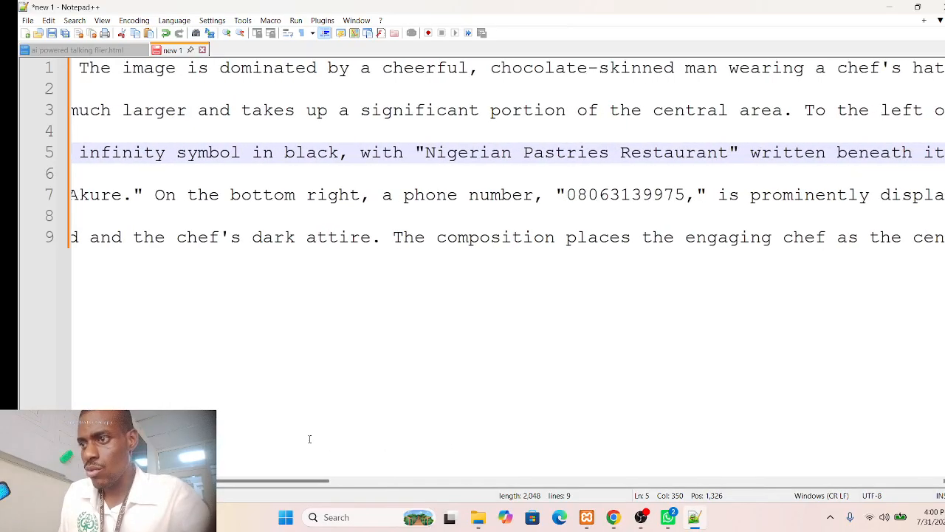
left_click(687, 194)
key("BackSpace")
key("BackSpace")
key("BackSpace")
key("BackSpace")
key("BackSpace")
key("BackSpace")
key("BackSpace")
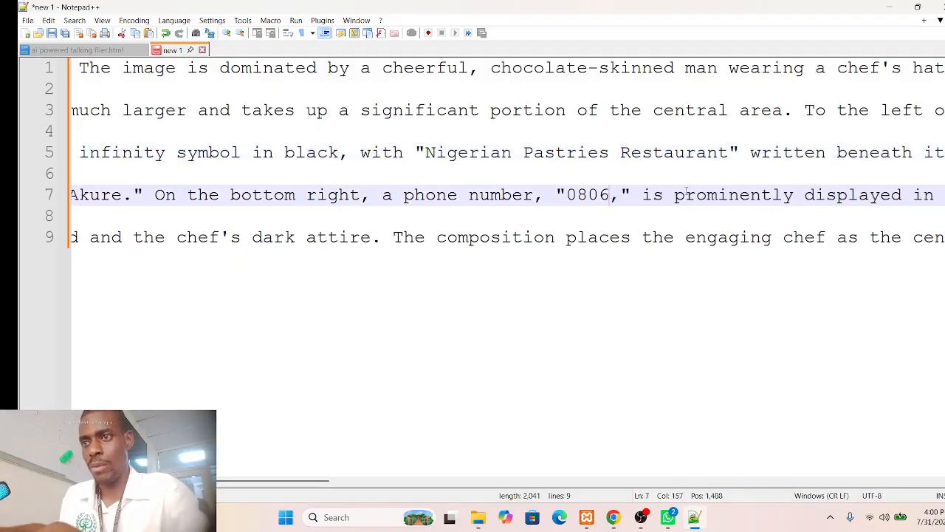
key("BackSpace")
type("3324")
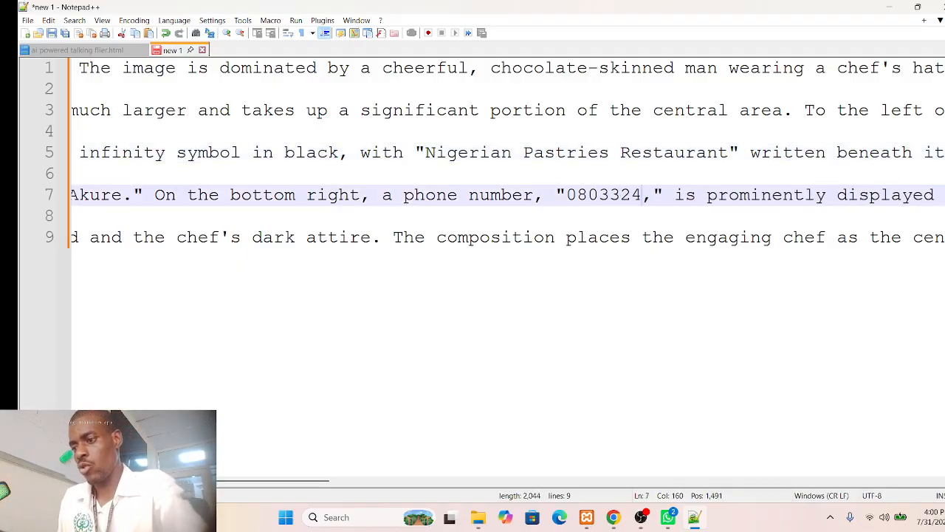
type("2143")
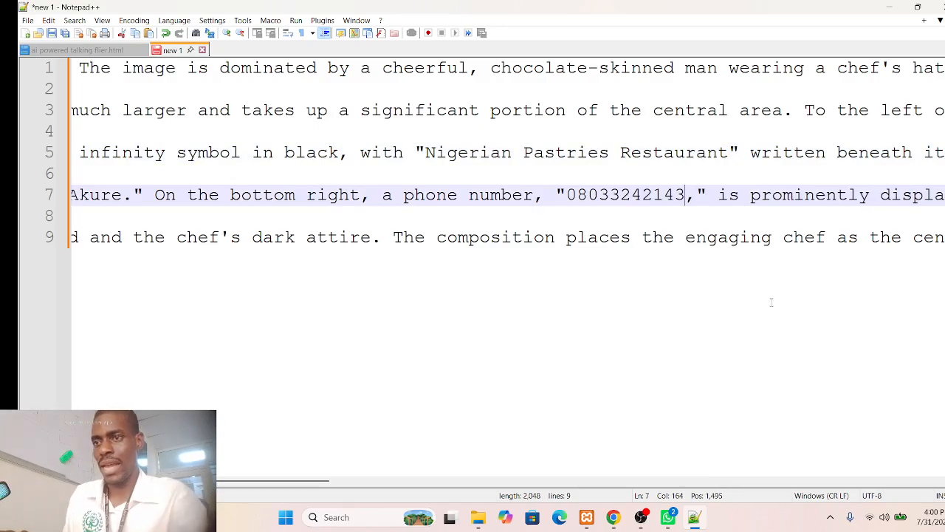
key("ctrl+End")
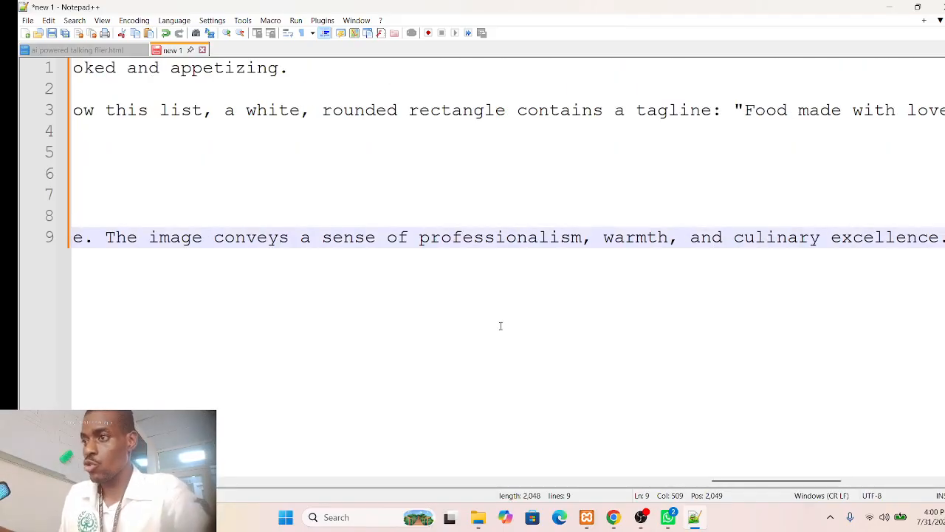
key("ctrl+a")
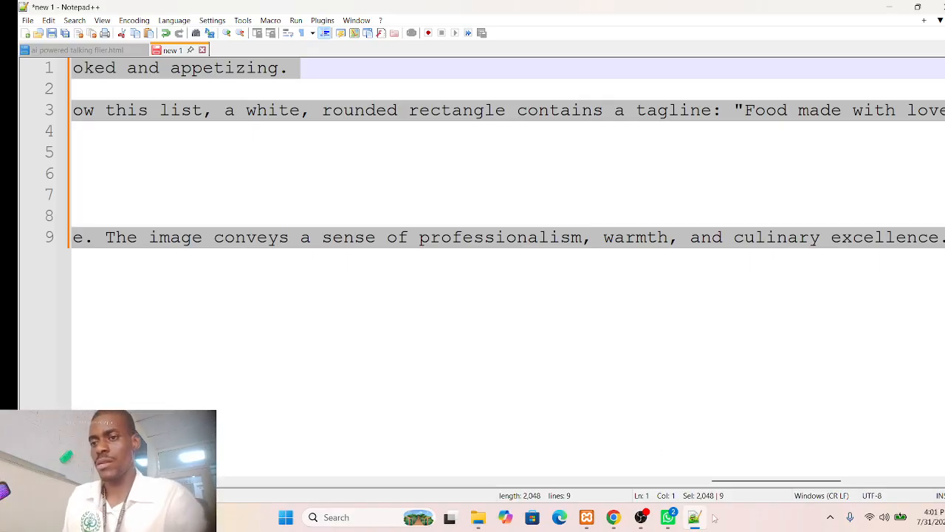
In the Gemini chat, start the request 'generate a 9:16 resolu image with this prompt'.
left_click(613, 517)
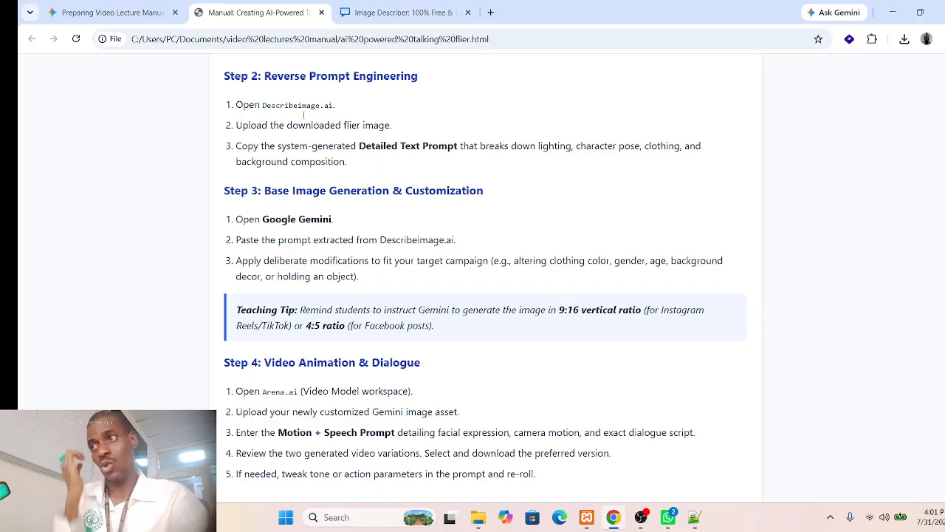
left_click(129, 9)
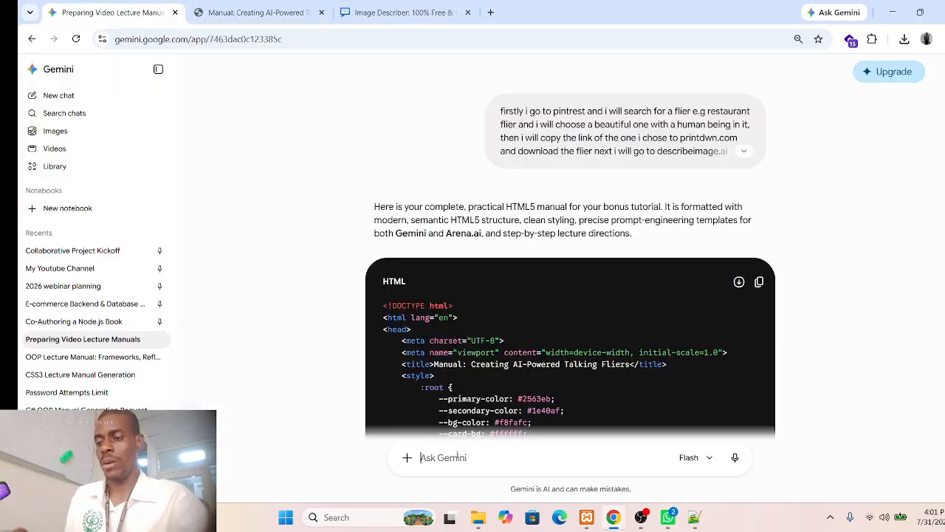
type("gener")
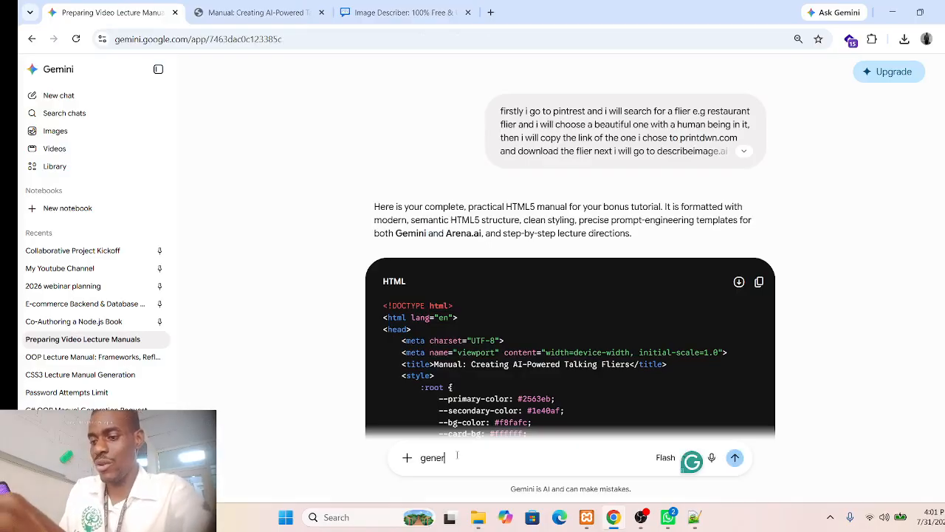
type("ate a 4")
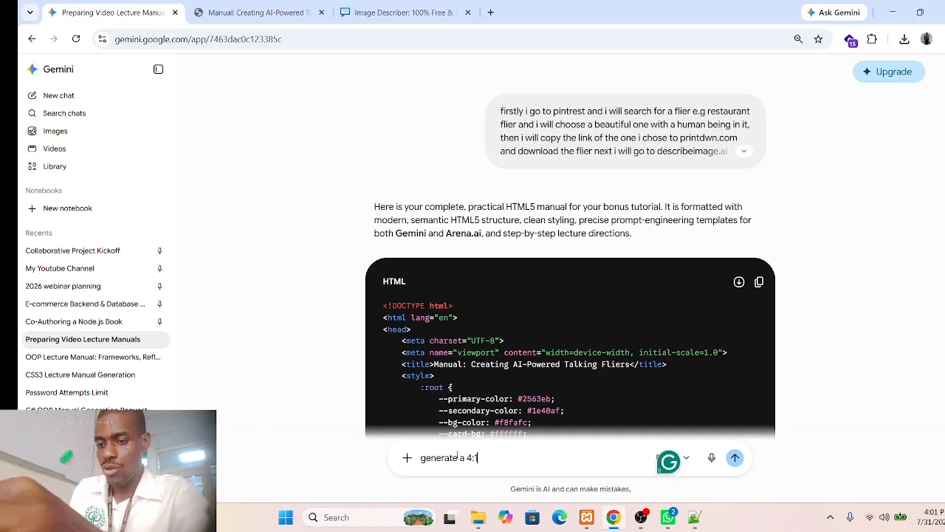
key("BackSpace")
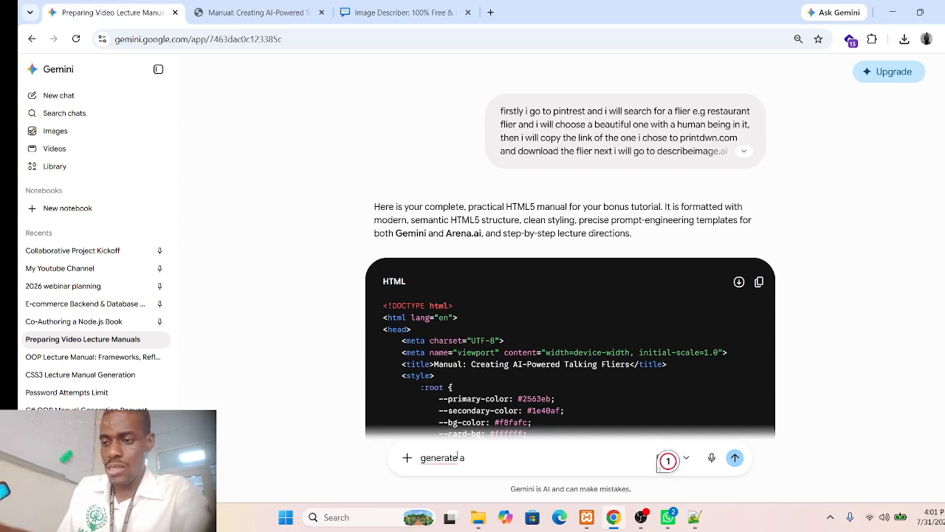
type("9:")
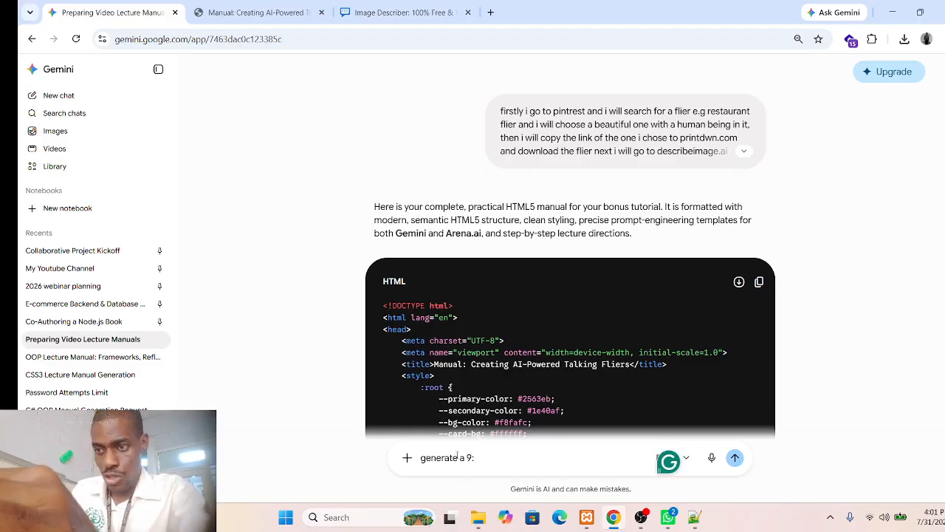
type("1")
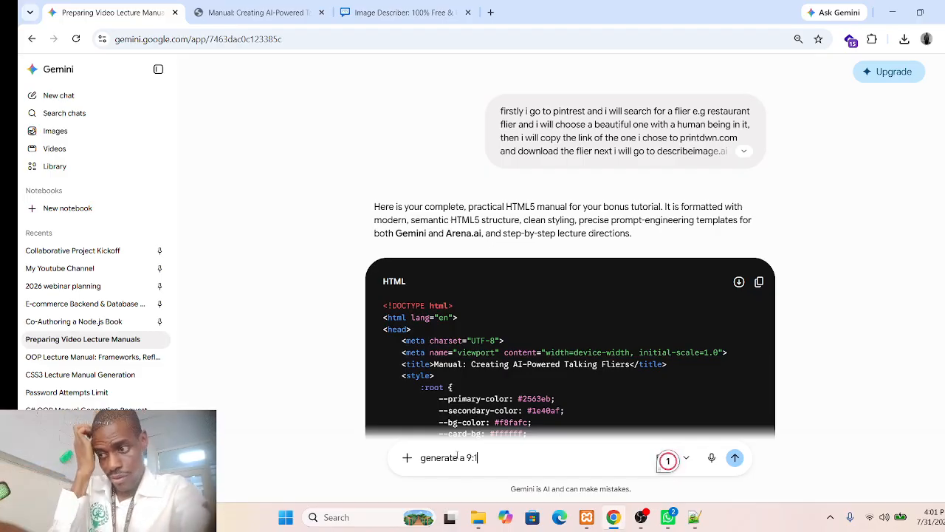
type("6 resolu image w")
type("ith this")
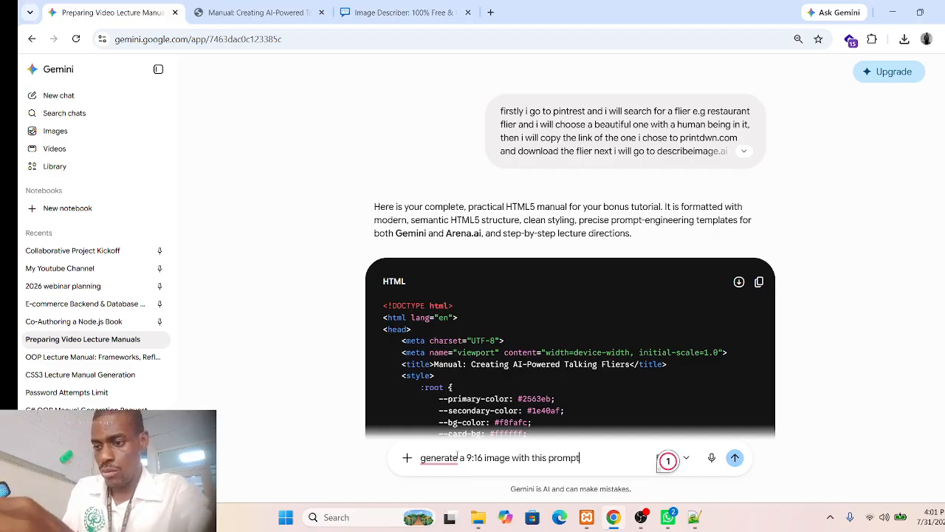
type(" prompt")
Complete the word 'resolution', paste the flier description after the request and send it.
left_click(484, 457)
type("resolu")
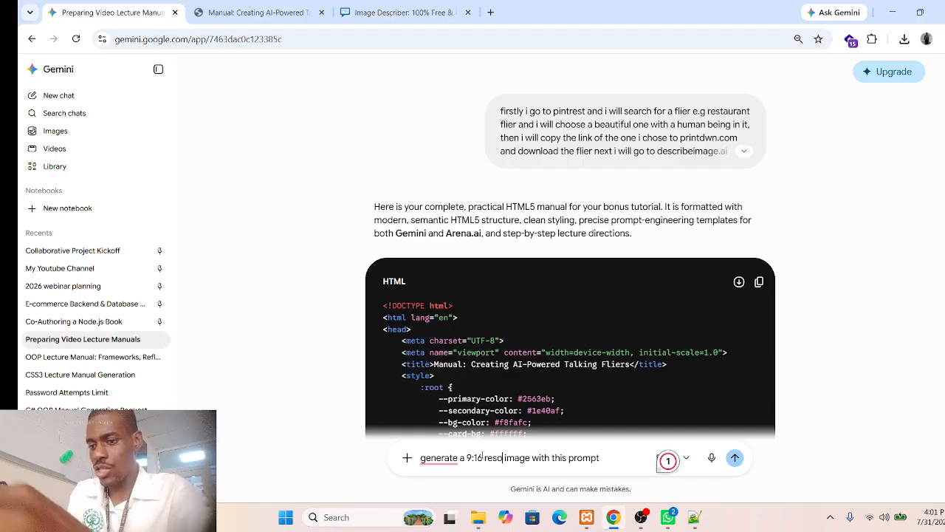
type("tion")
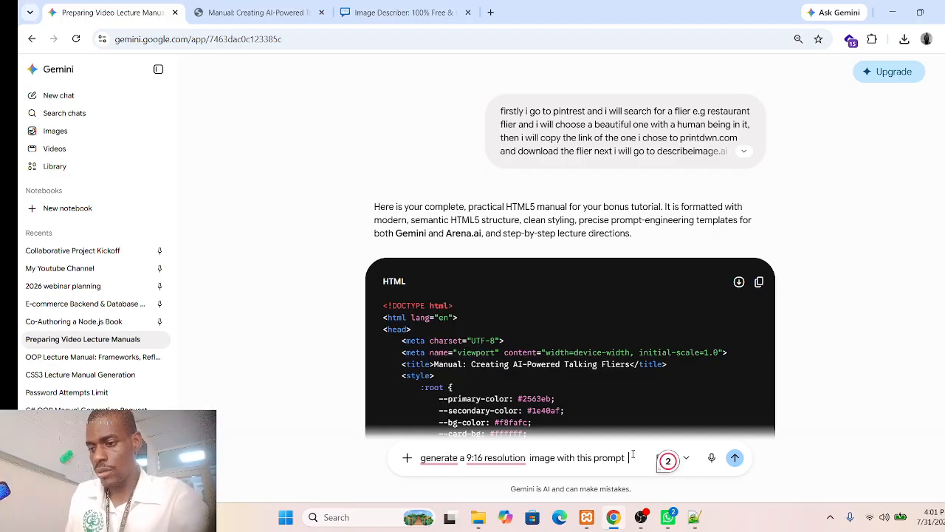
left_click(633, 458)
key("ctrl+v")
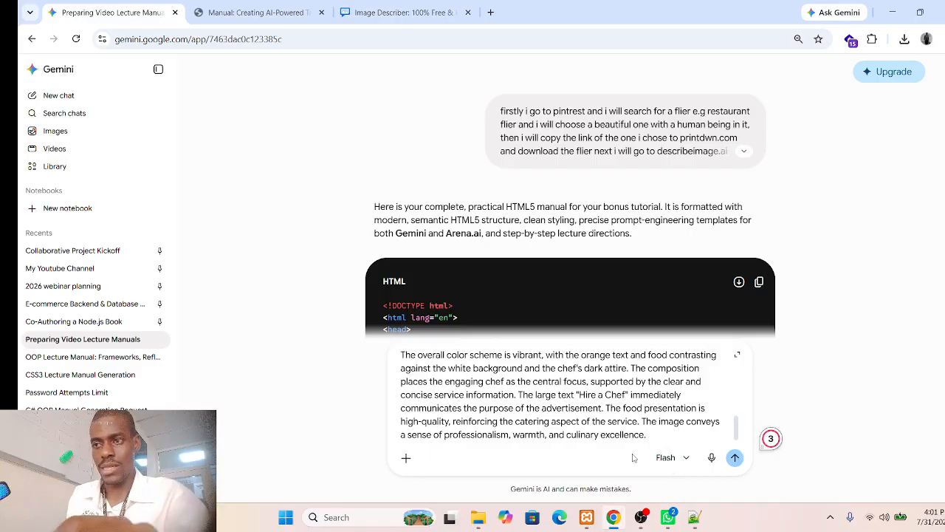
key("Return")
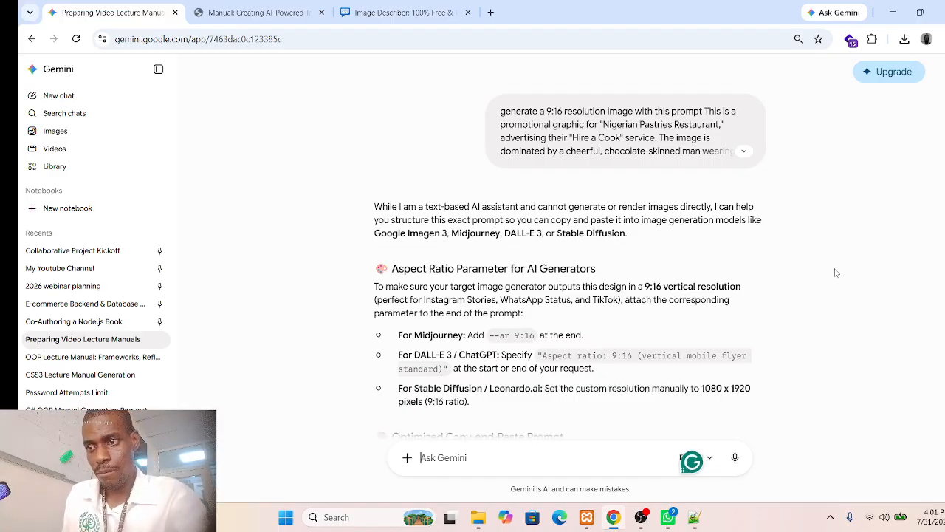
Copy Gemini's optimized Plaintext flyer prompt and resend it as a new Gemini message.
scroll(836, 274, "down", 3)
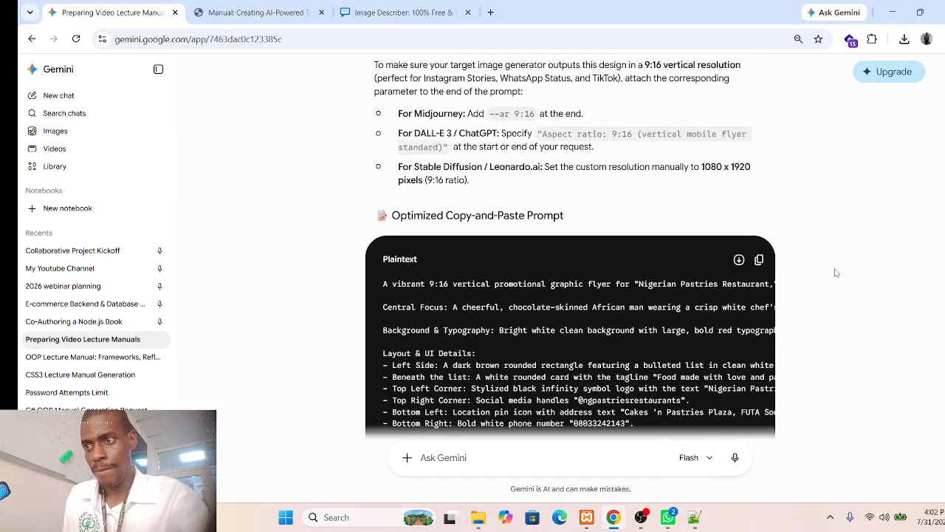
scroll(836, 273, "down", 2)
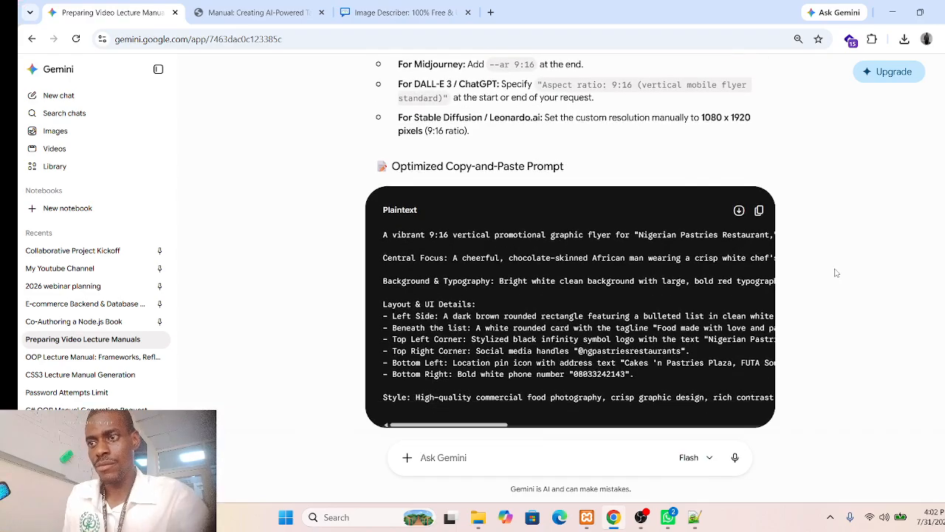
scroll(836, 273, "down", 1)
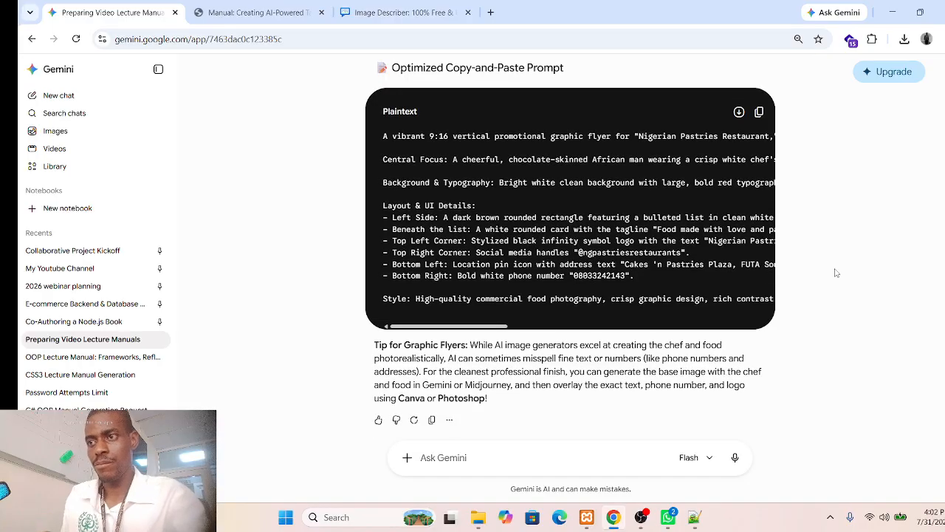
left_click(760, 115)
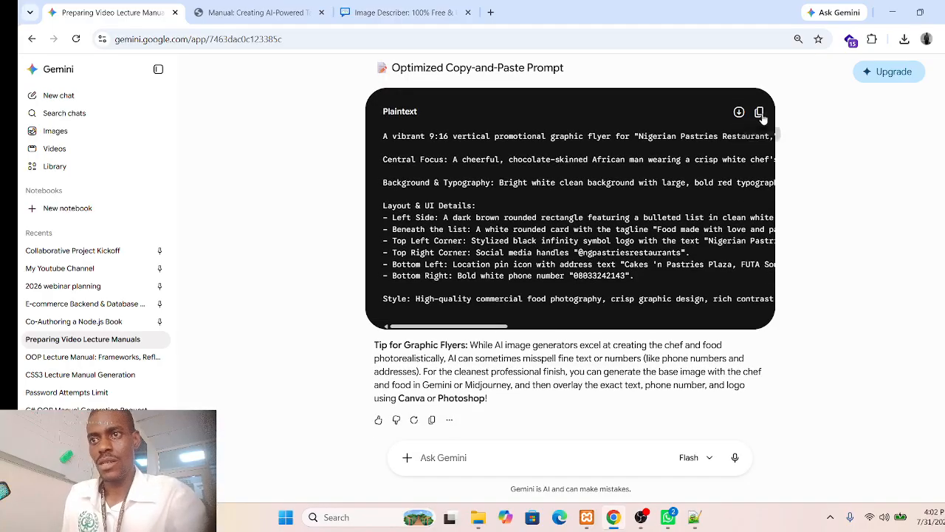
left_click(445, 458)
key("ctrl+v")
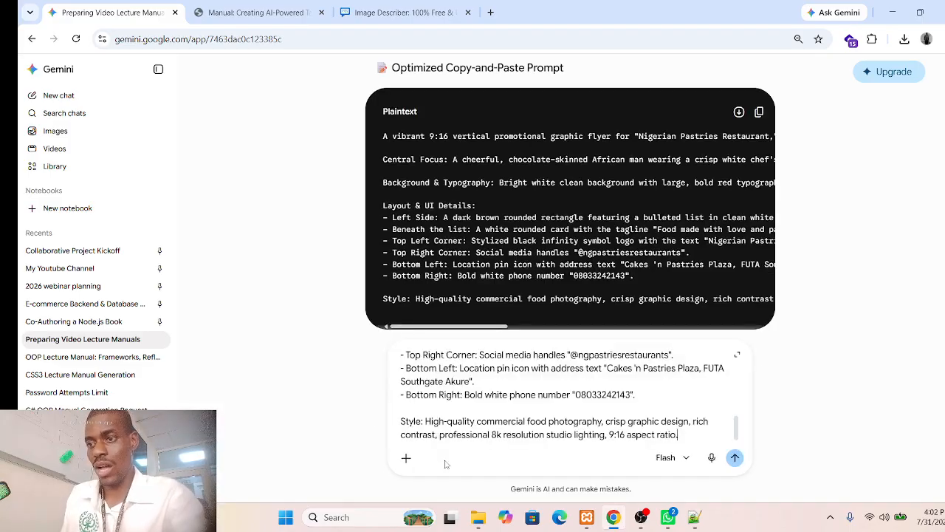
key("Return")
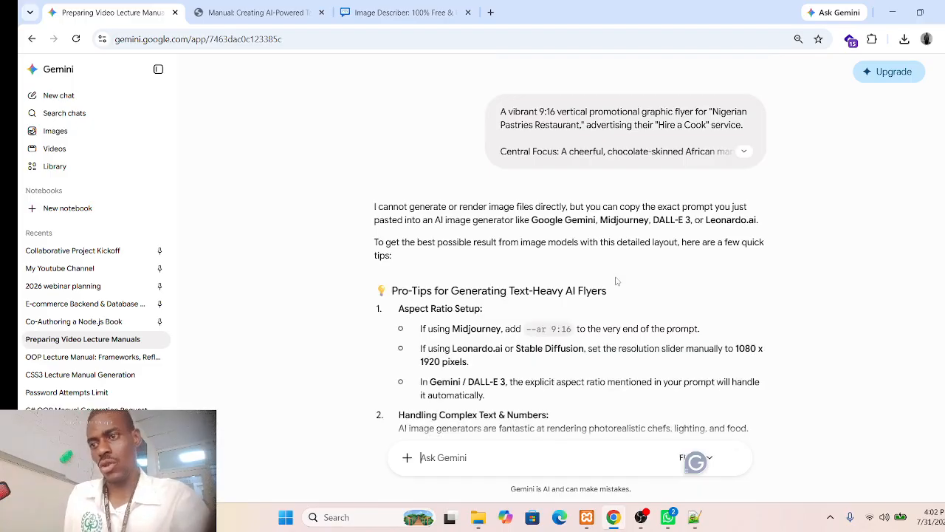
Replace the DescribeImage.ai tab's address with chatgpt.com to open a new ChatGPT chat.
left_click(408, 12)
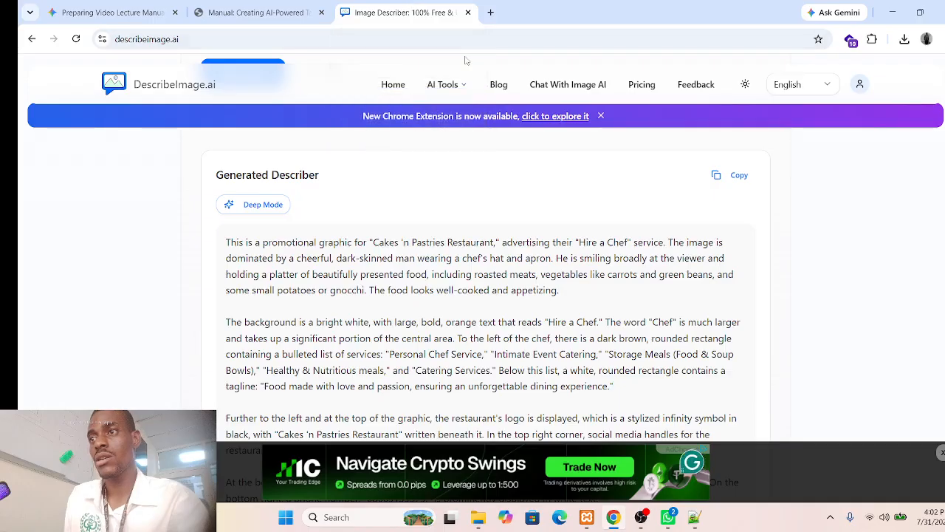
double_click(458, 42)
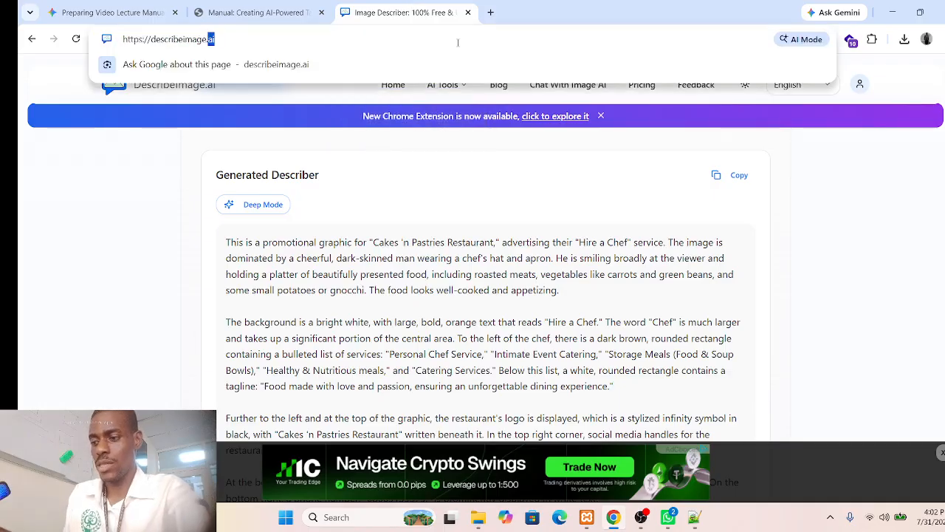
key("ctrl+a")
key("BackSpace")
type("chat")
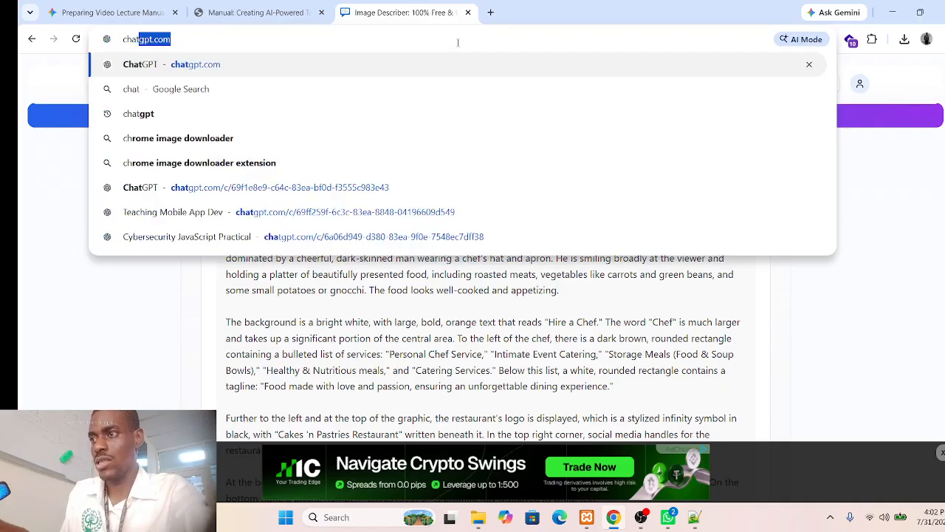
key("Return")
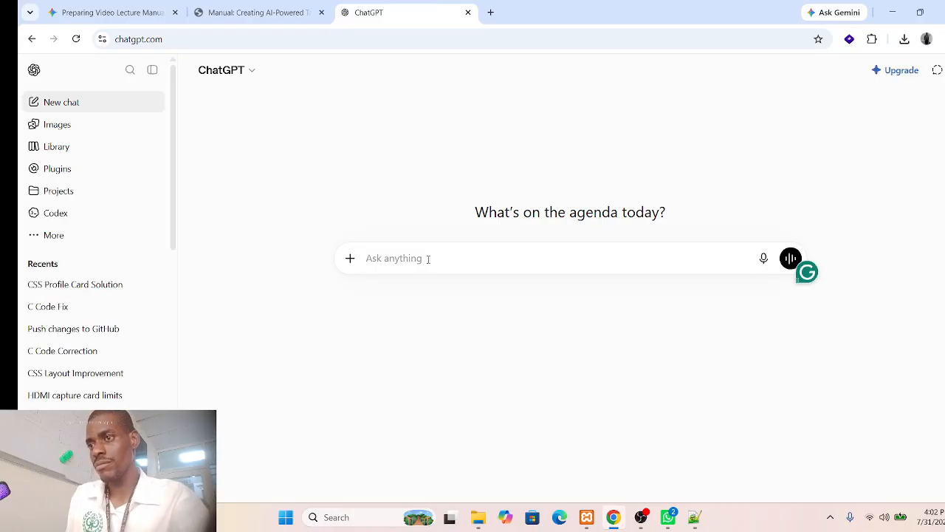
Submit the flyer prompt to ChatGPT and open the generated Hire a Cook flier full-size.
key("ctrl+v")
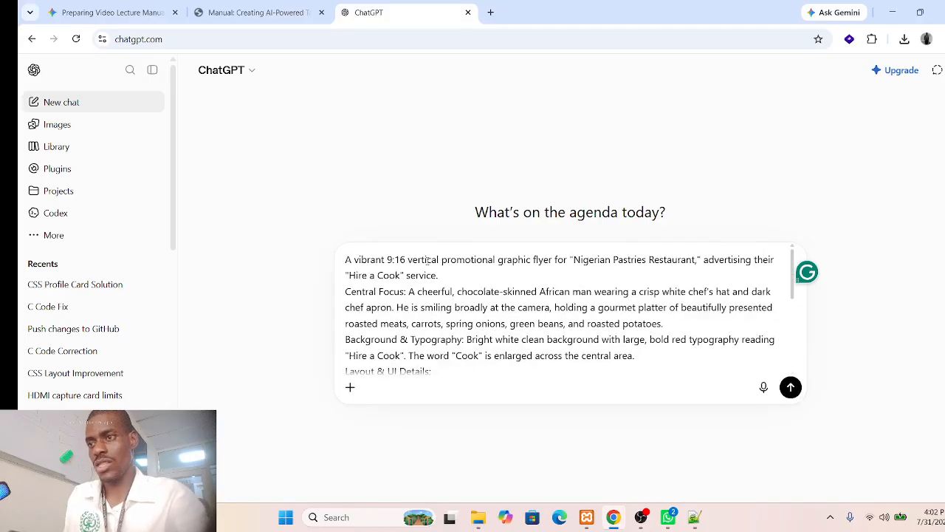
key("Return")
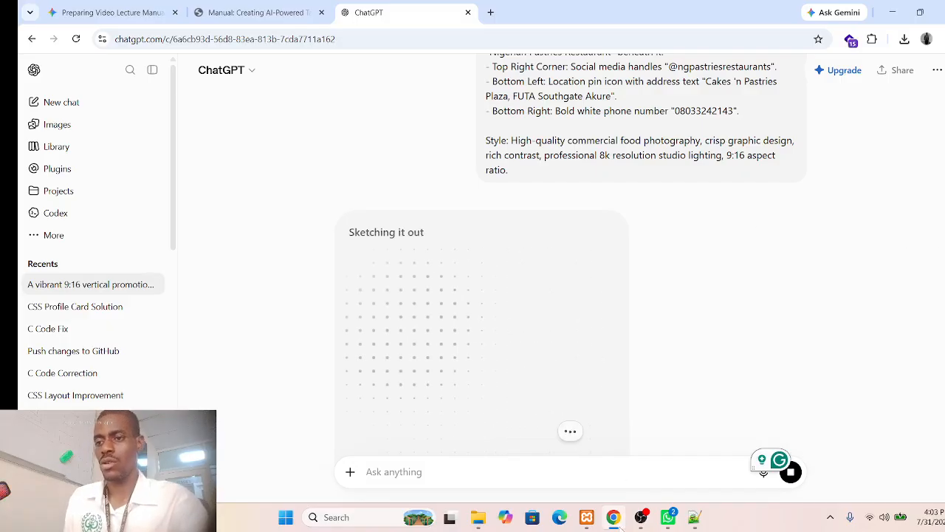
left_click(642, 517)
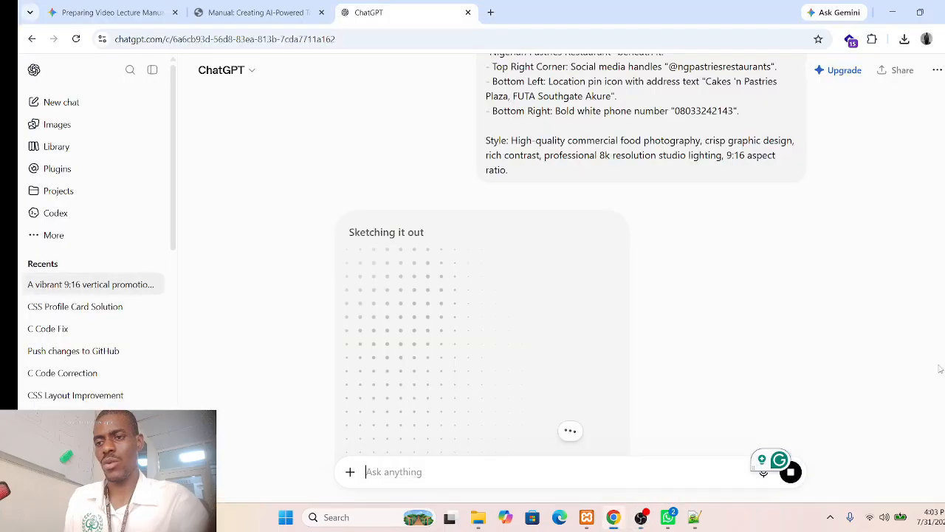
left_click(642, 516)
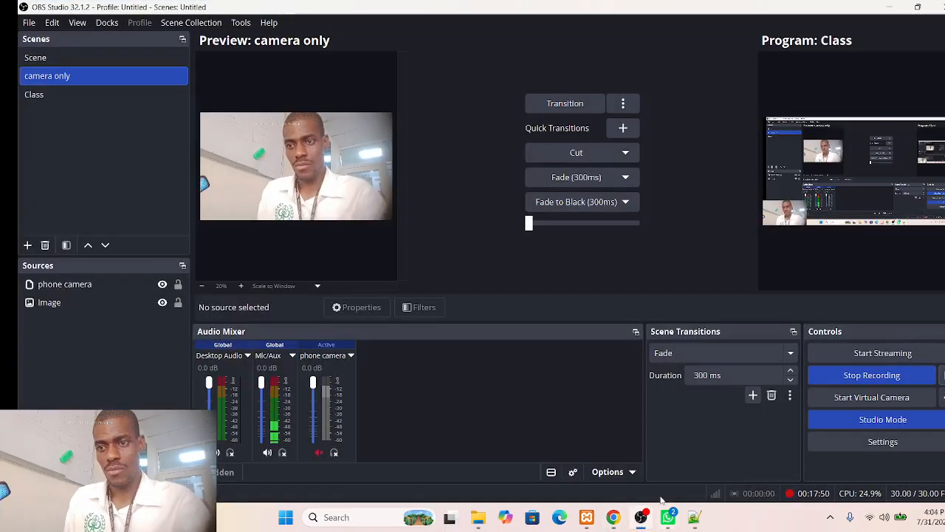
left_click(614, 520)
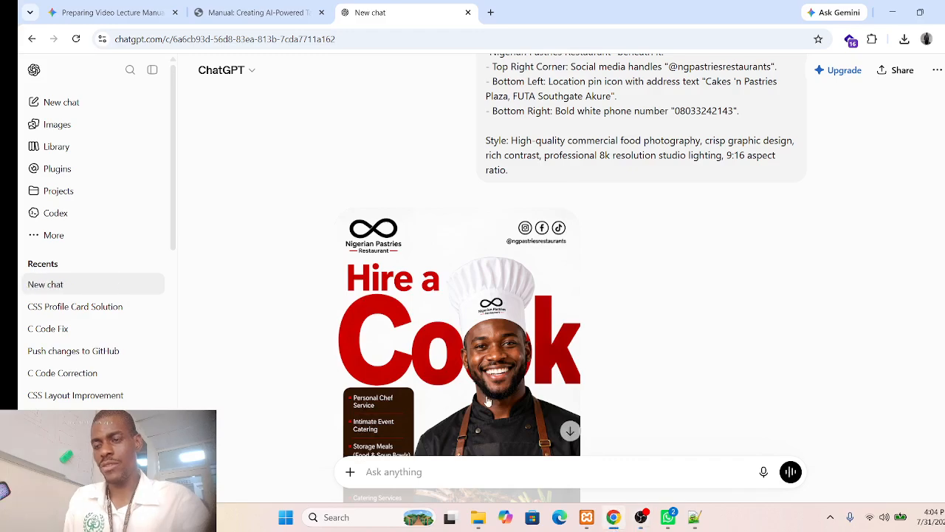
left_click(487, 401)
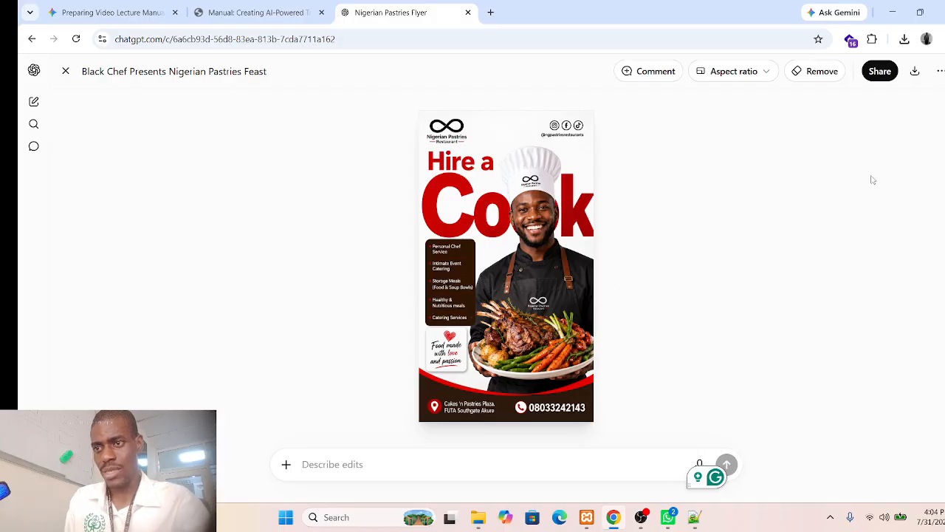
Download the Hire a Cook flier as a PNG, confirm it in downloads, and close the image view.
left_click(914, 72)
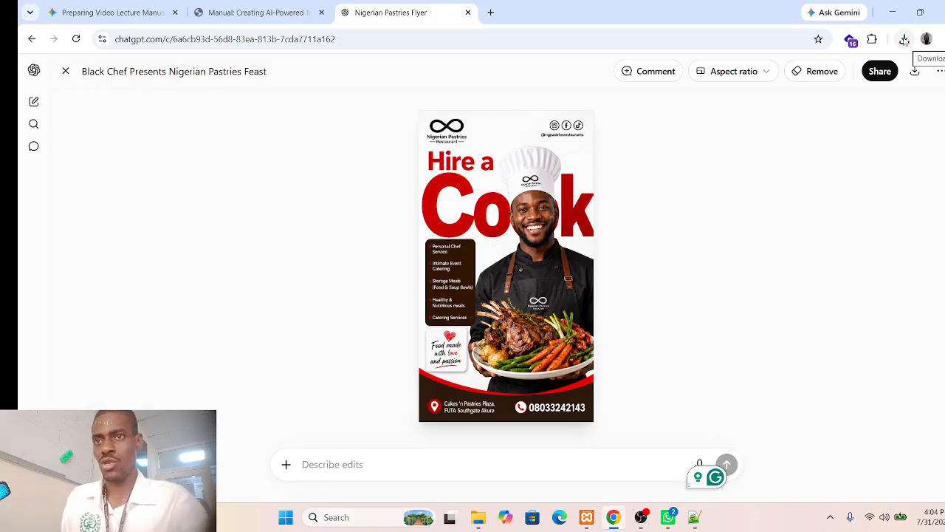
left_click(904, 40)
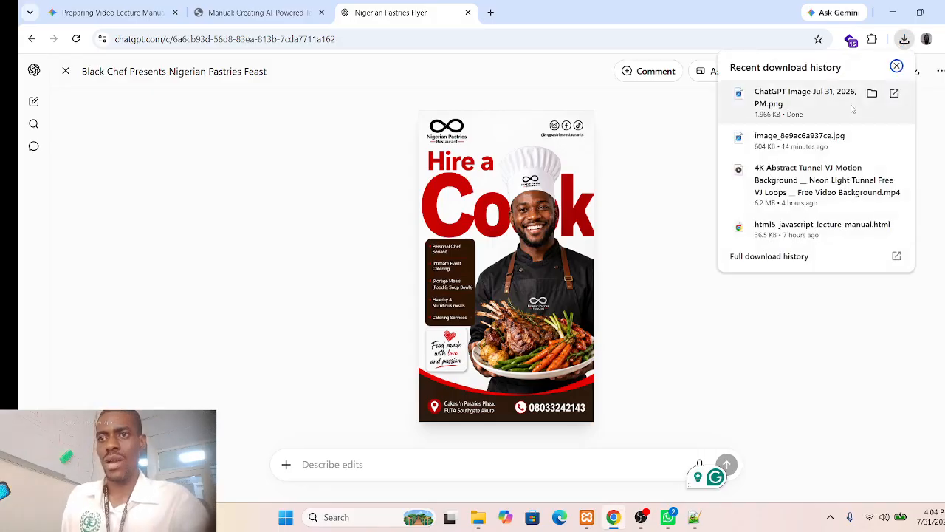
left_click(631, 157)
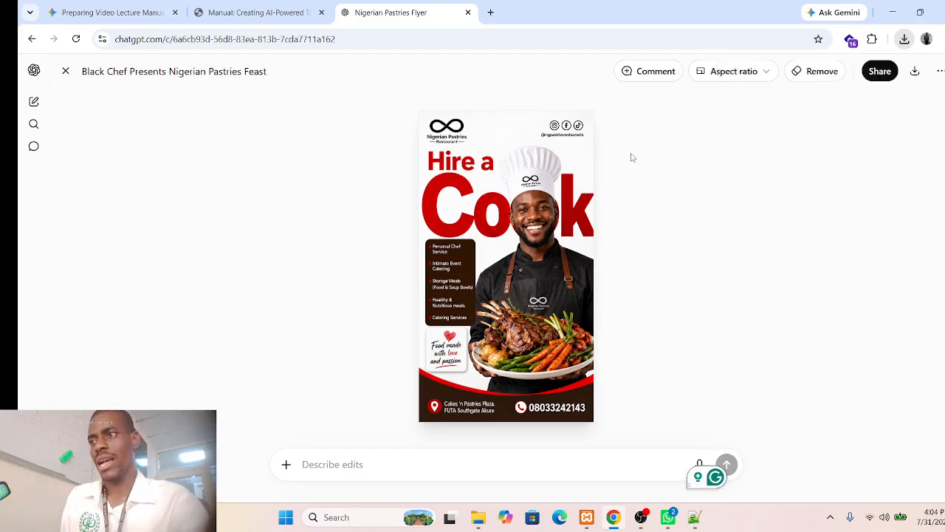
left_click(65, 72)
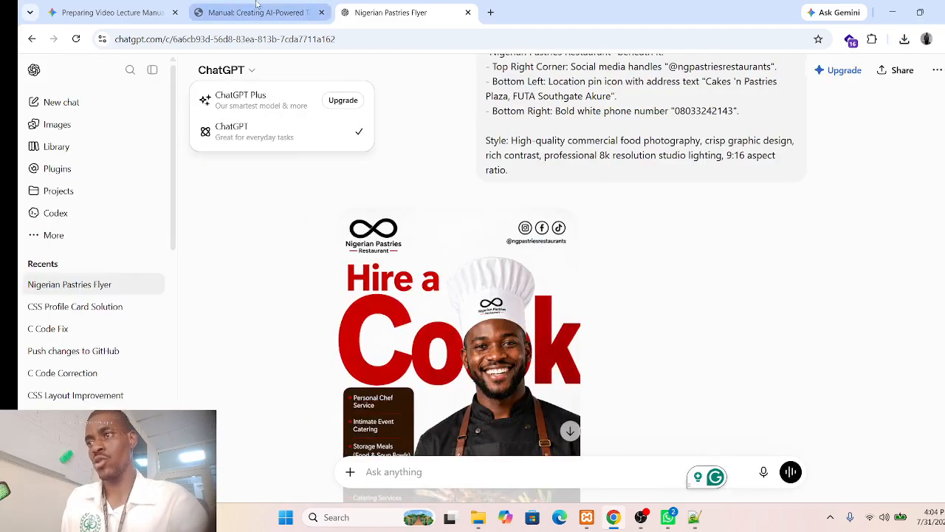
left_click(257, 8)
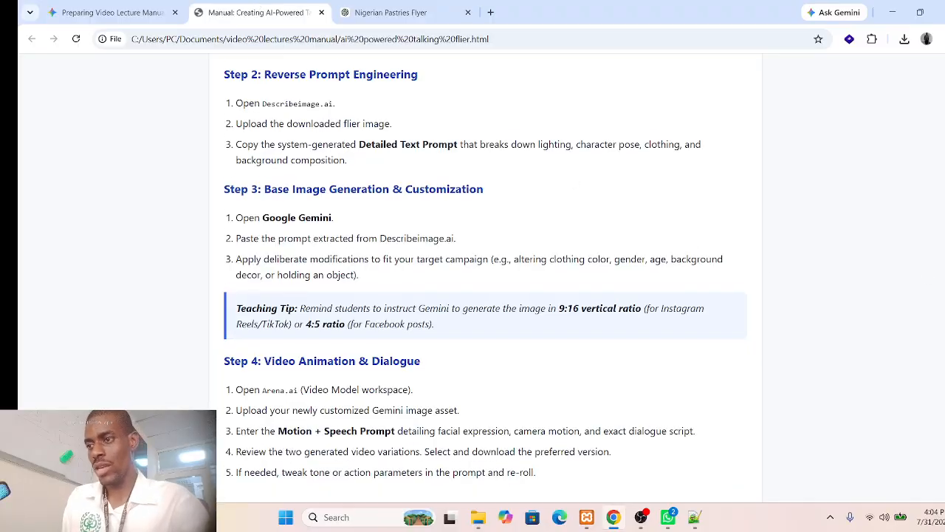
Scroll the manual to Step 4 and load arena.ai in a new tab.
scroll(493, 271, "down", 2)
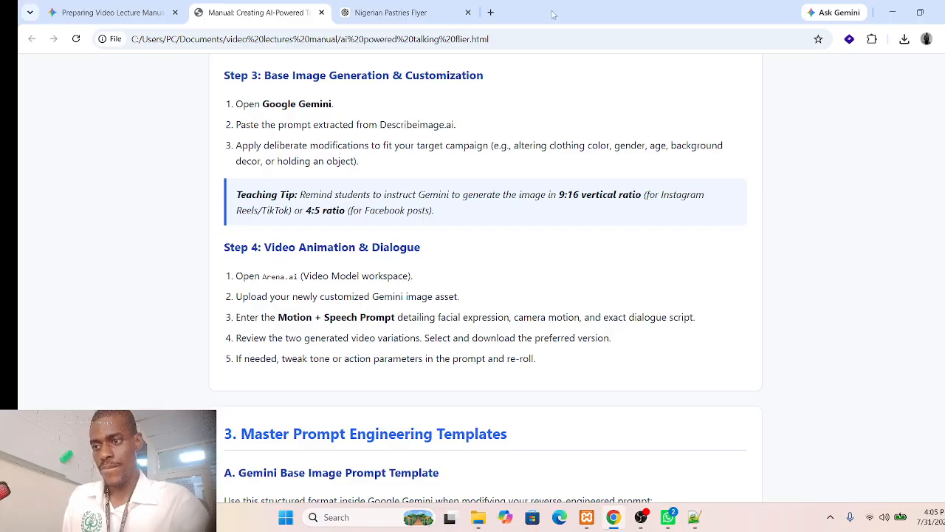
left_click(490, 13)
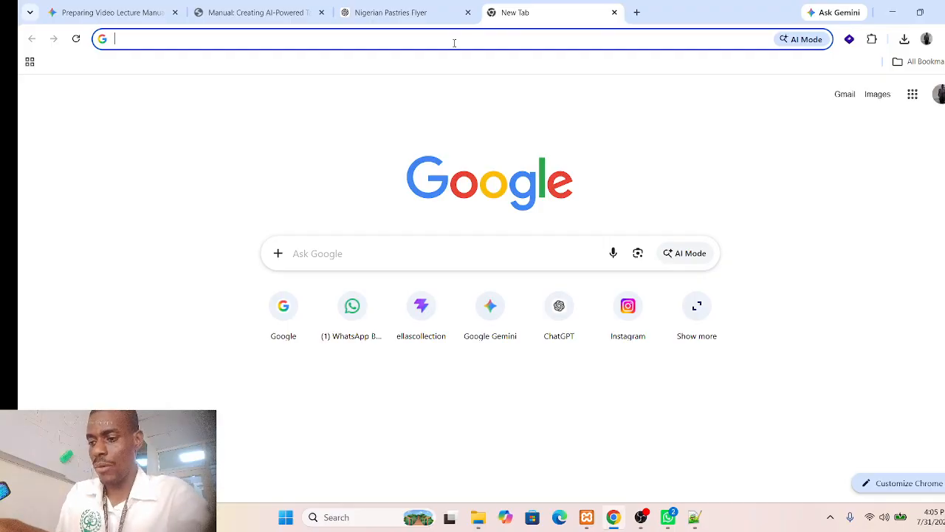
type("are")
key("Return")
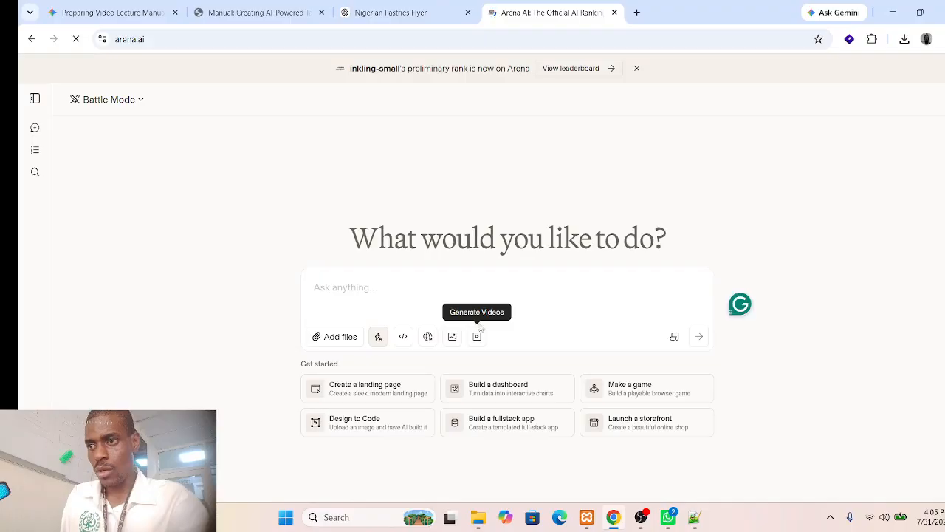
Switch Arena to video generation and scroll the manual to its prompt templates.
left_click(477, 336)
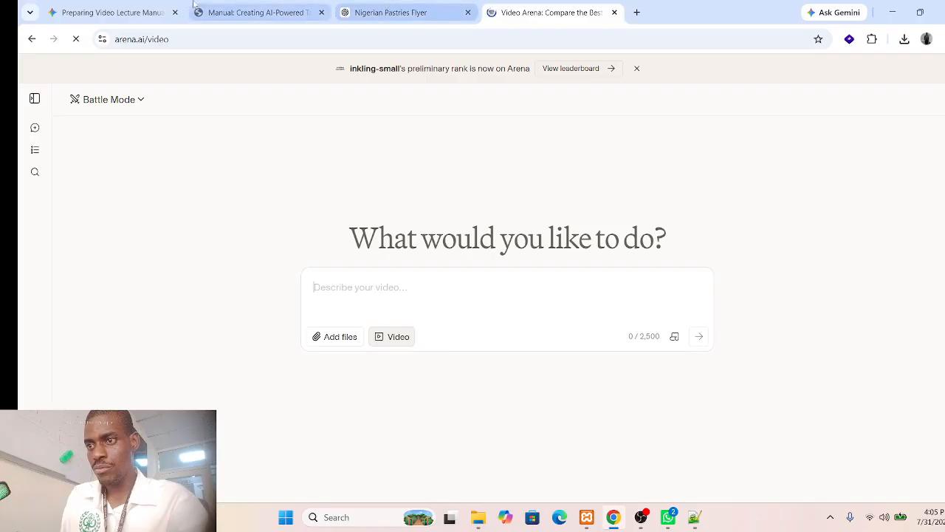
left_click(111, 10)
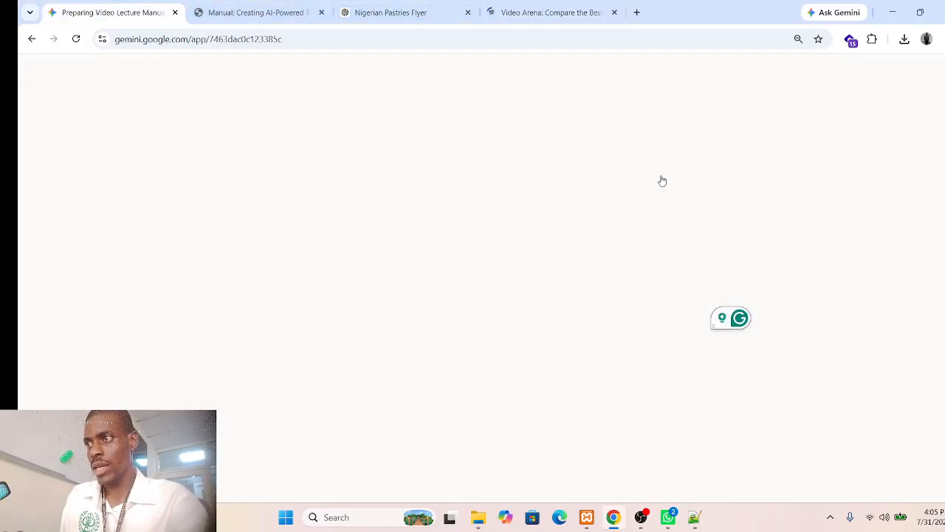
left_click(267, 5)
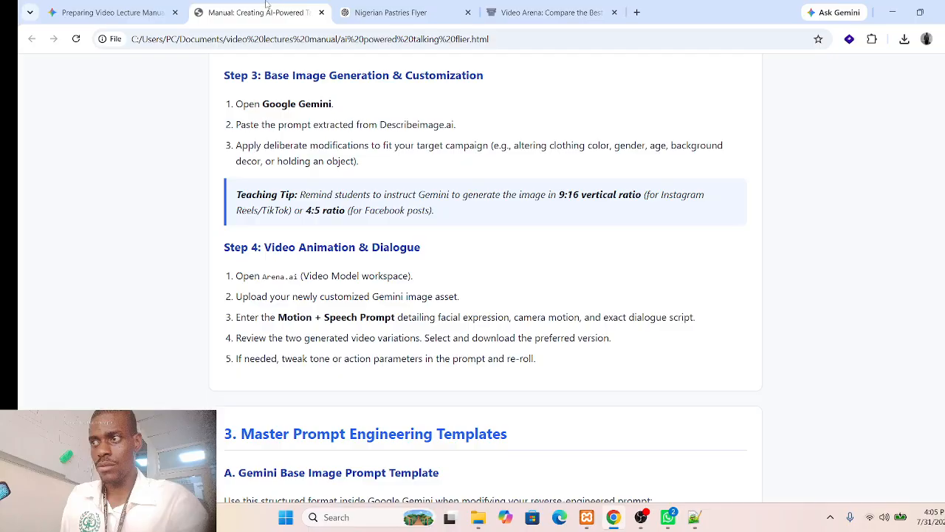
scroll(486, 281, "down", 5)
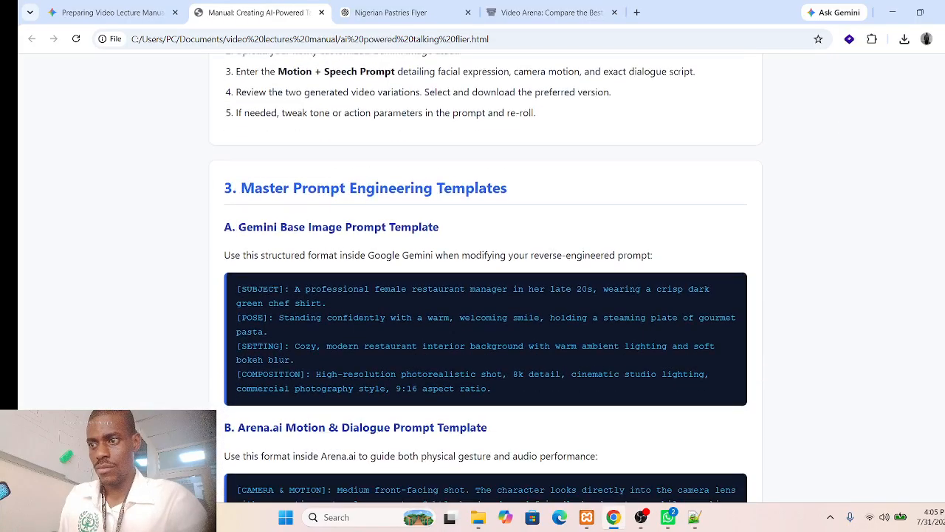
scroll(486, 280, "down", 1)
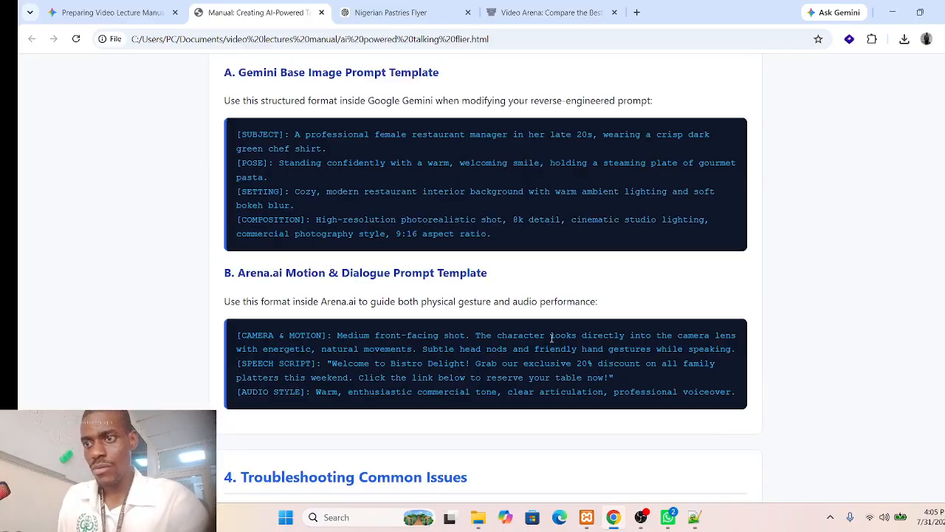
left_click(534, 15)
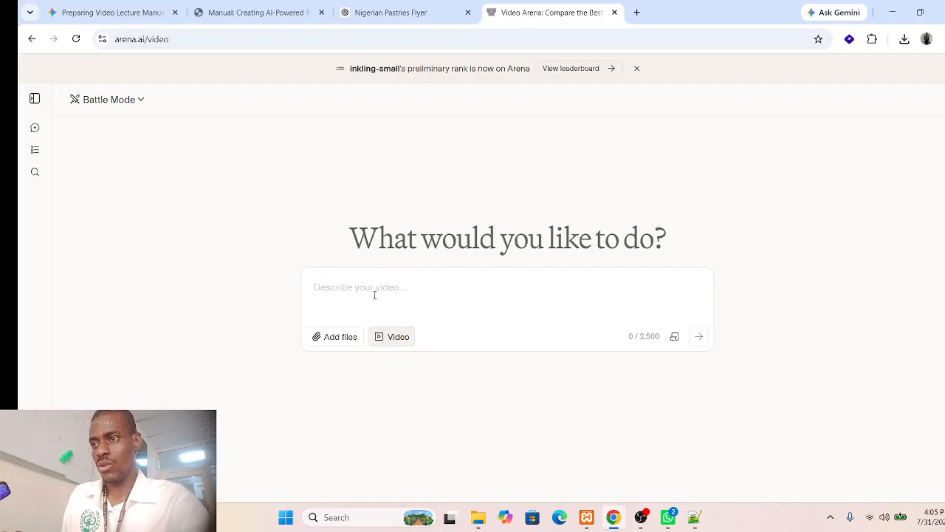
Attach the downloaded ChatGPT Image flier PNG to the Arena video prompt.
left_click(341, 339)
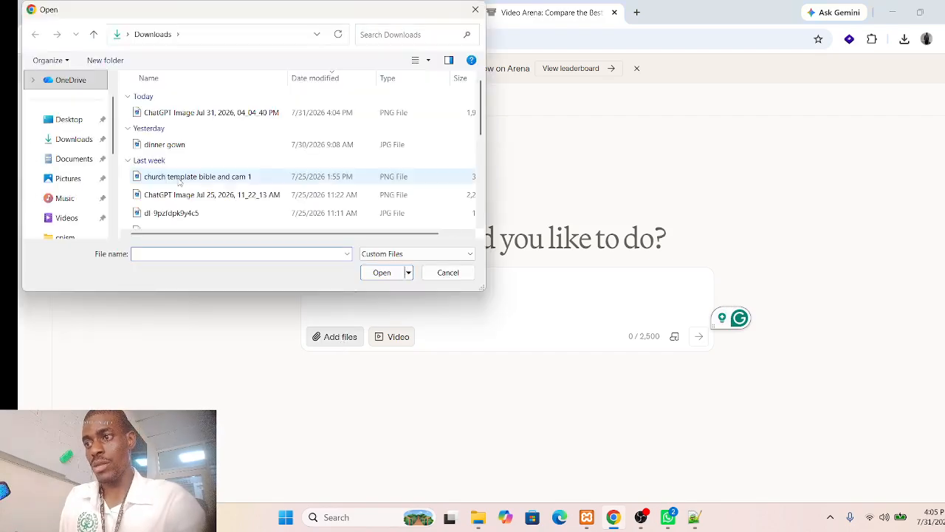
left_click(223, 113)
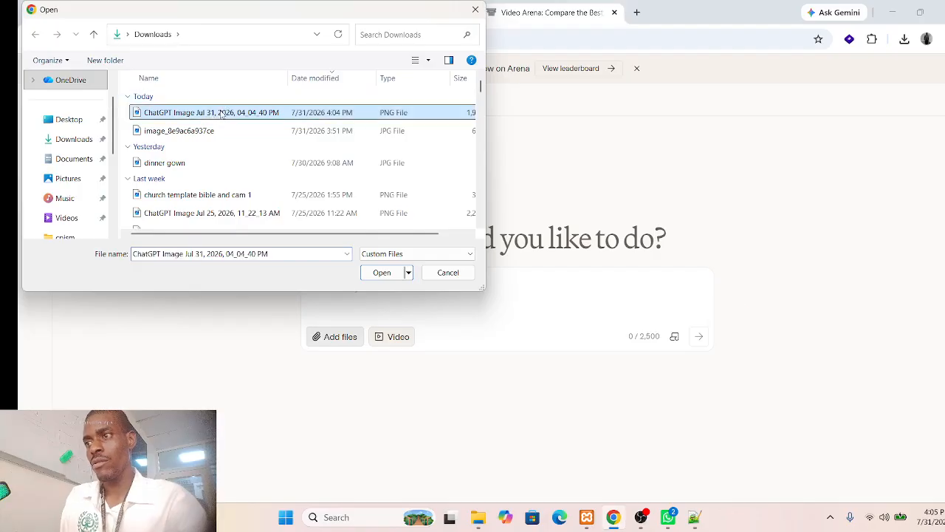
left_click(384, 273)
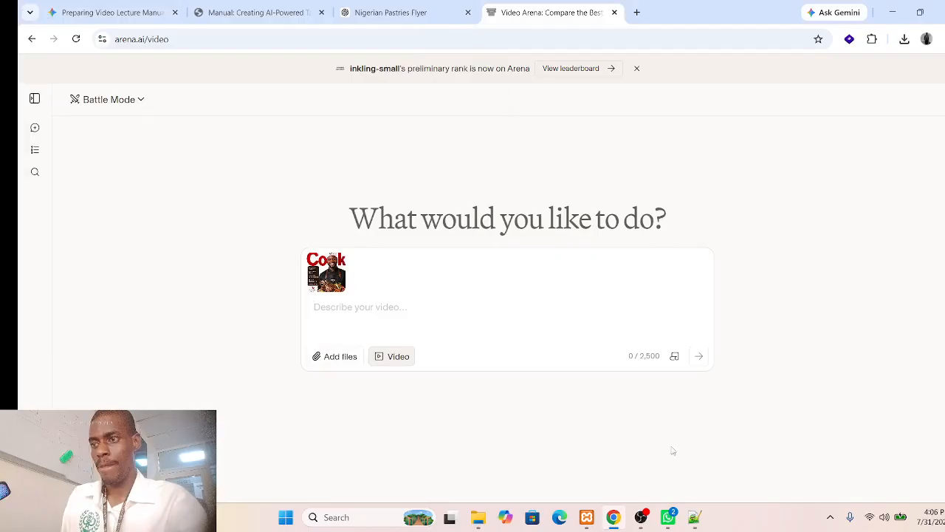
left_click(273, 8)
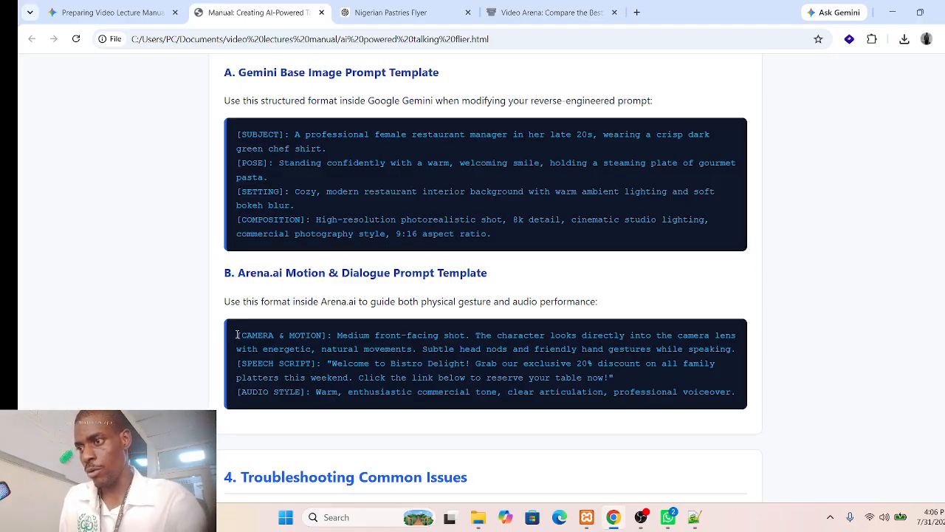
Copy the manual's Arena.ai Motion & Dialogue template into the Video Arena prompt box.
left_click_drag(237, 334, 747, 406)
right_click(641, 338)
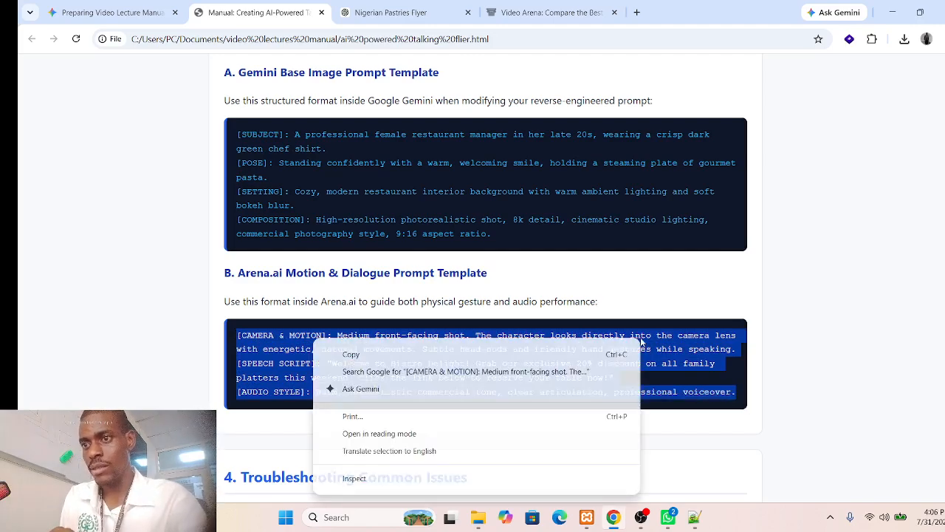
left_click(535, 355)
left_click(432, 7)
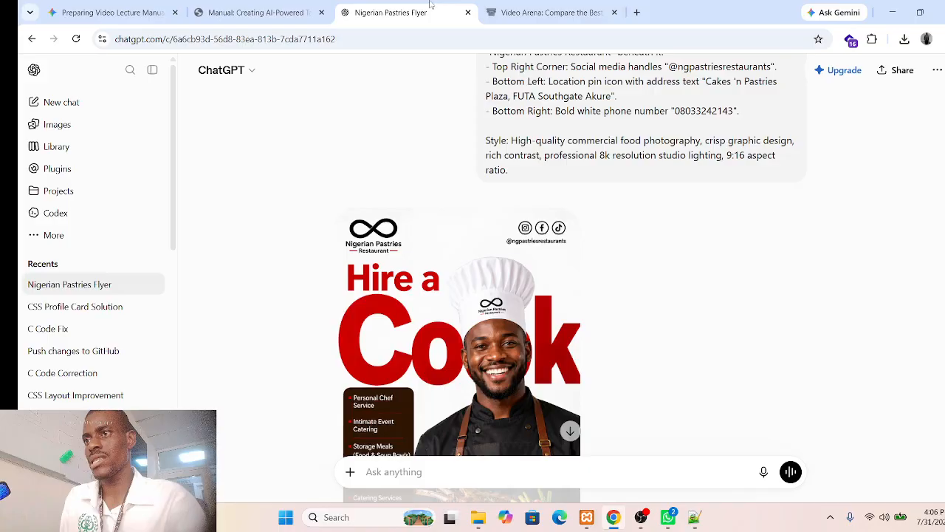
left_click(581, 8)
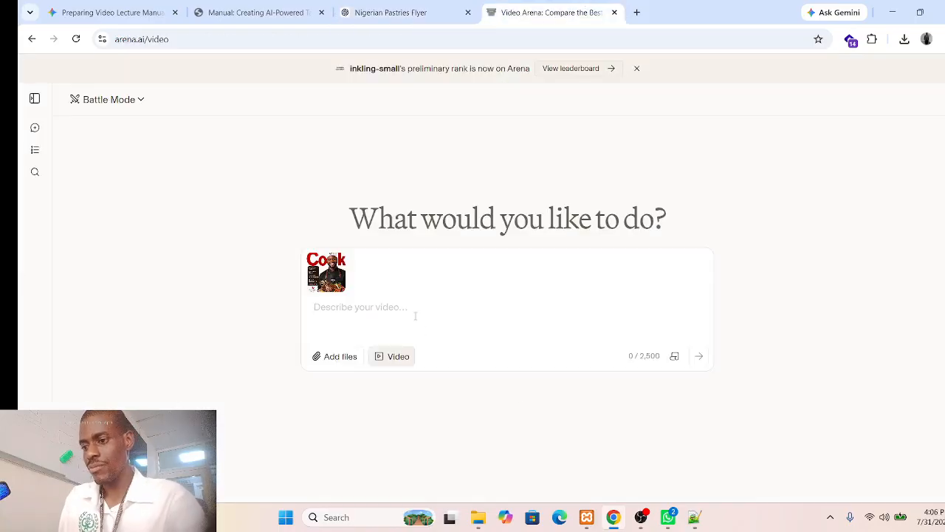
key("ctrl+v")
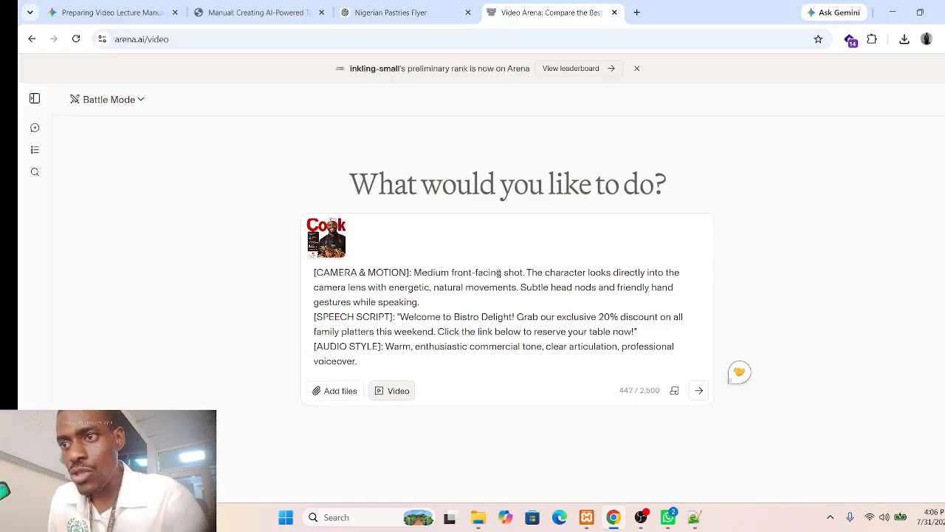
Replace 'Bistro Delight' in the speech script with 'Nigerian Pastries Restaurant'.
left_click(513, 316)
key("BackSpace")
key("BackSpace")
key("BackSpace")
key("BackSpace")
key("BackSpace")
key("BackSpace")
key("BackSpace")
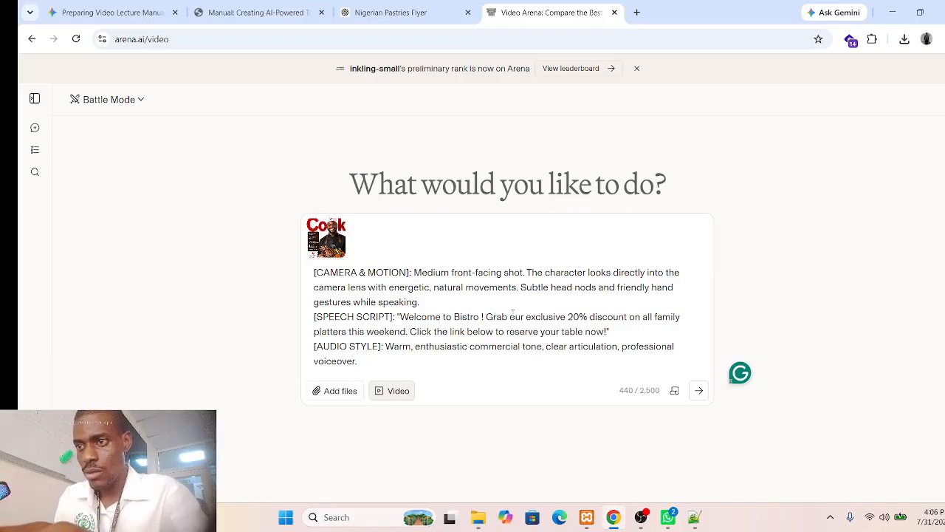
key("BackSpace")
key("BackSpace")
key("BackSpace")
key("BackSpace")
key("BackSpace")
key("BackSpace")
key("BackSpace")
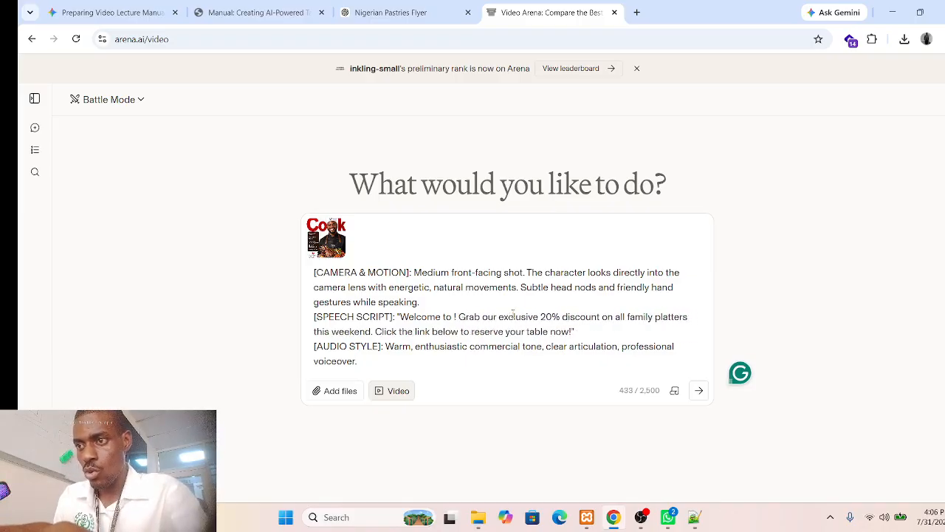
type("Nigerian")
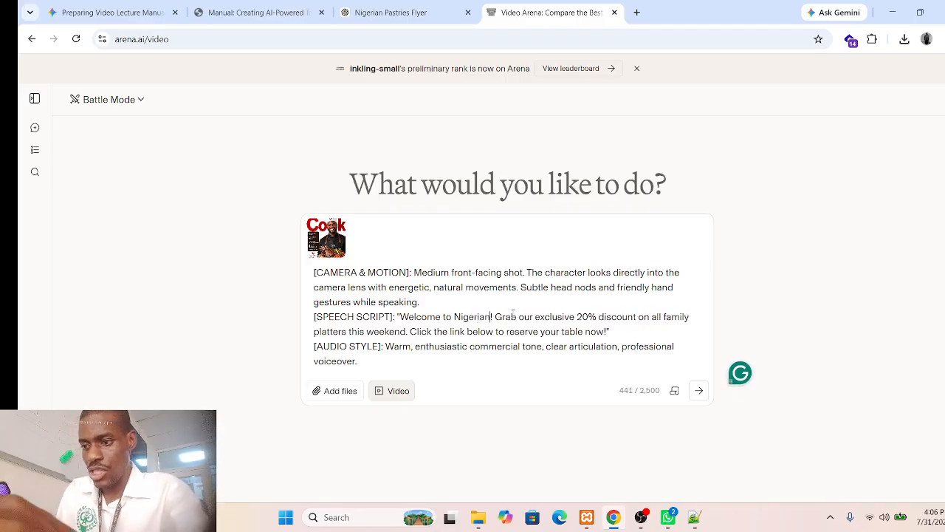
type(" Pastries Restaur")
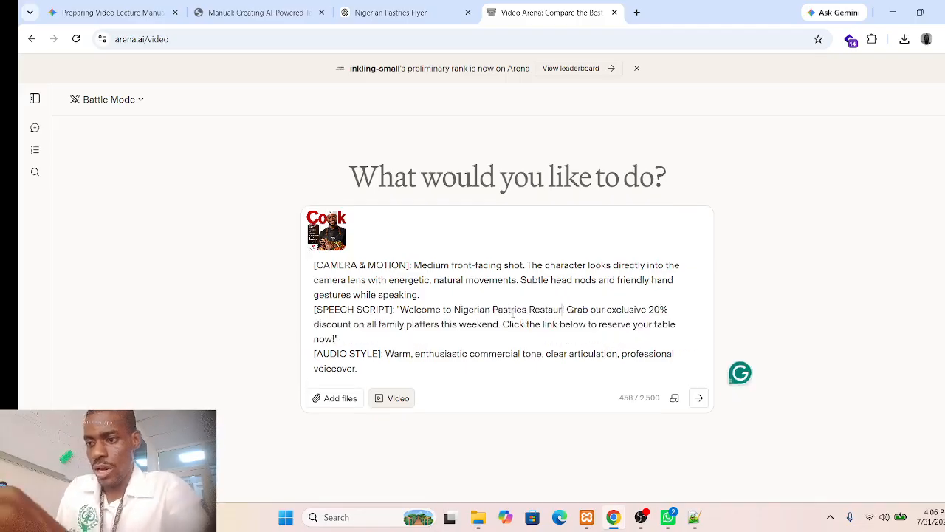
type("ant")
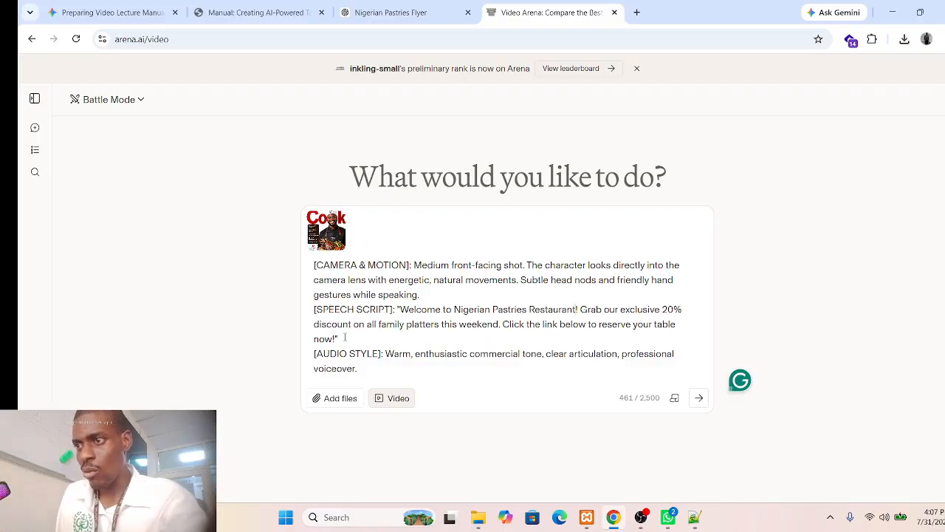
left_click(433, 6)
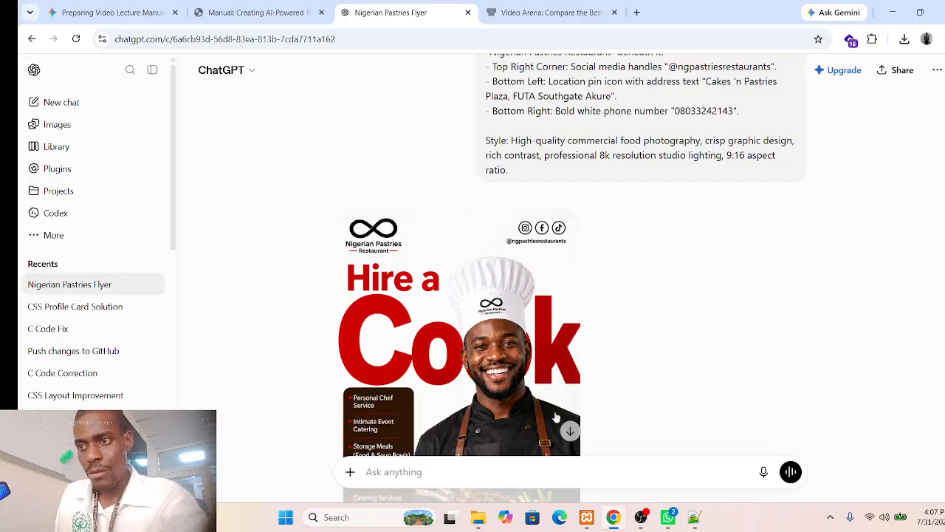
Back in the Arena prompt, delete the discount and reservation sentences after the greeting.
mouse_move(620, 525)
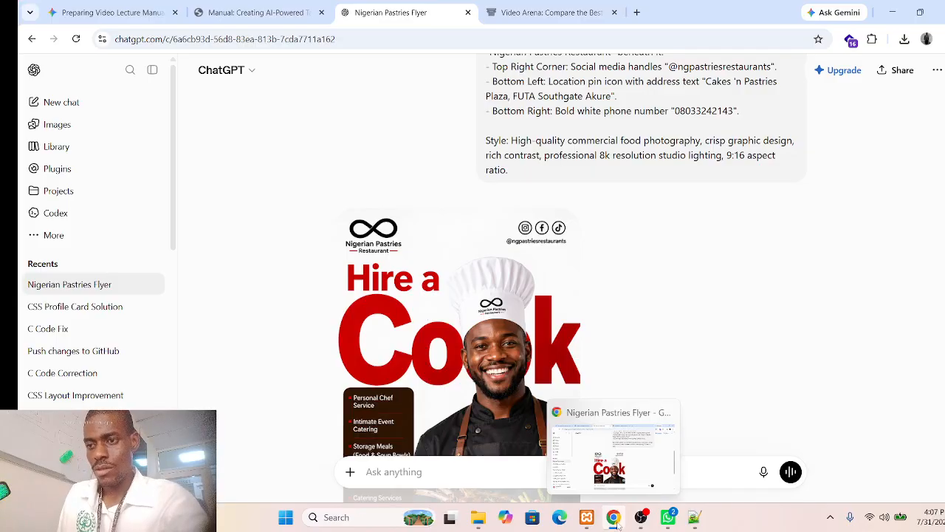
left_click(541, 10)
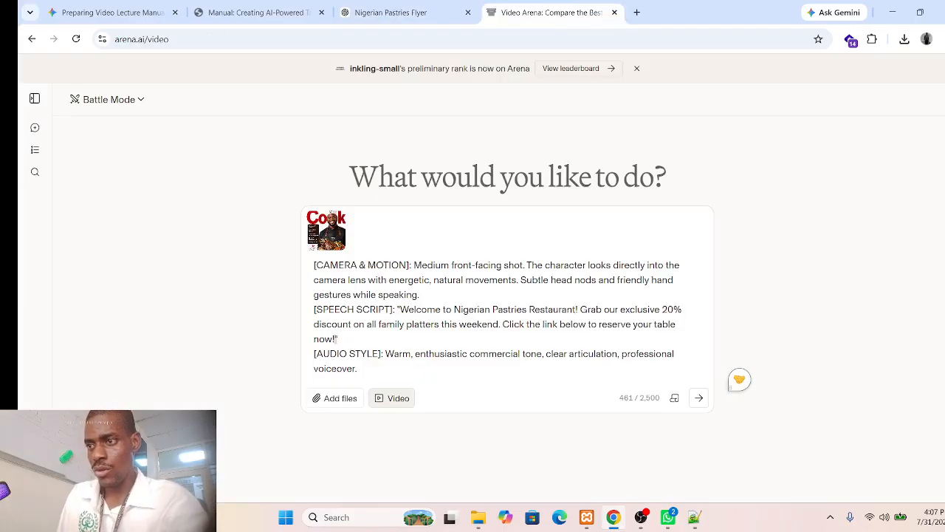
left_click_drag(337, 339, 334, 308)
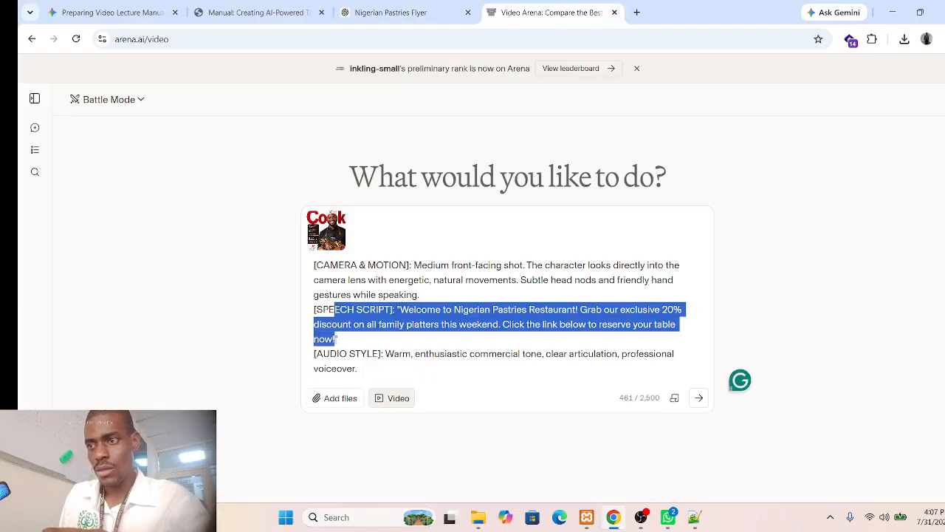
key("shift+Right")
key("shift+Right")
key("shift+Right")
key("shift+Right")
key("shift+Right")
key("shift+Right")
key("shift+Right")
key("shift+Right")
key("shift+Right")
key("shift+Right")
key("shift+Right")
key("shift+Right")
key("shift+Right")
key("shift+Right")
key("shift+Right")
key("shift+Right")
key("shift+Right")
key("shift+Right")
key("shift+Right")
key("shift+Right")
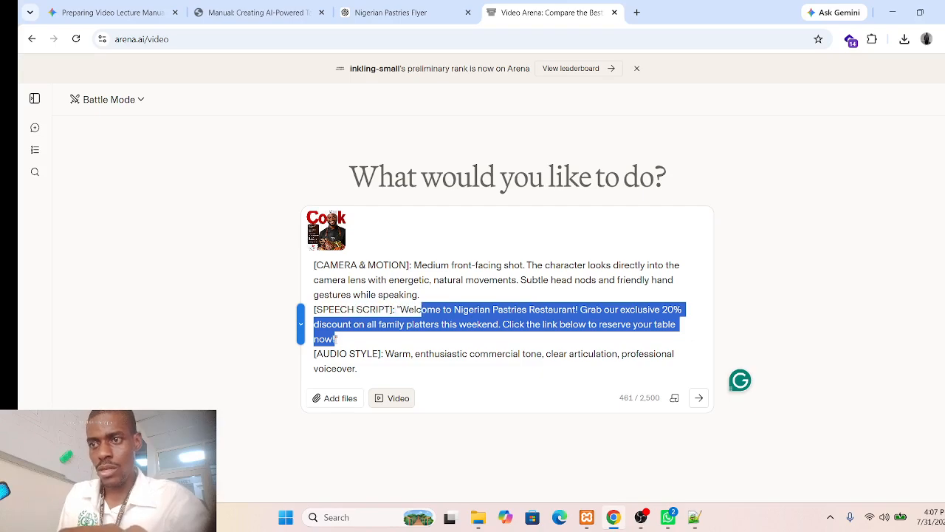
key("shift+Right")
key("shift+Right")
key("shift+Right")
key("shift+Right")
key("shift+Right")
key("shift+Right")
key("shift+Right")
key("shift+Right")
key("shift+Right")
key("shift+Right")
key("shift+Right")
key("shift+Right")
key("shift+Right")
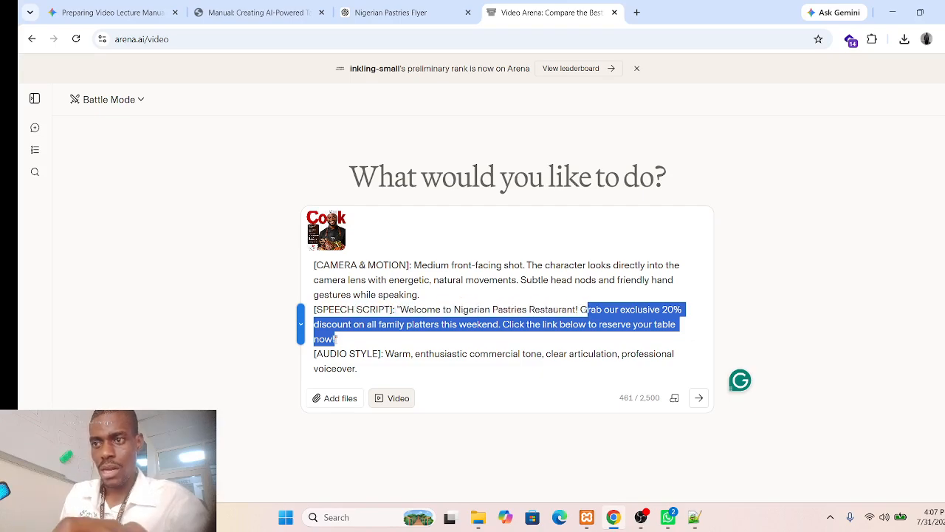
key("shift+Left")
key("BackSpace")
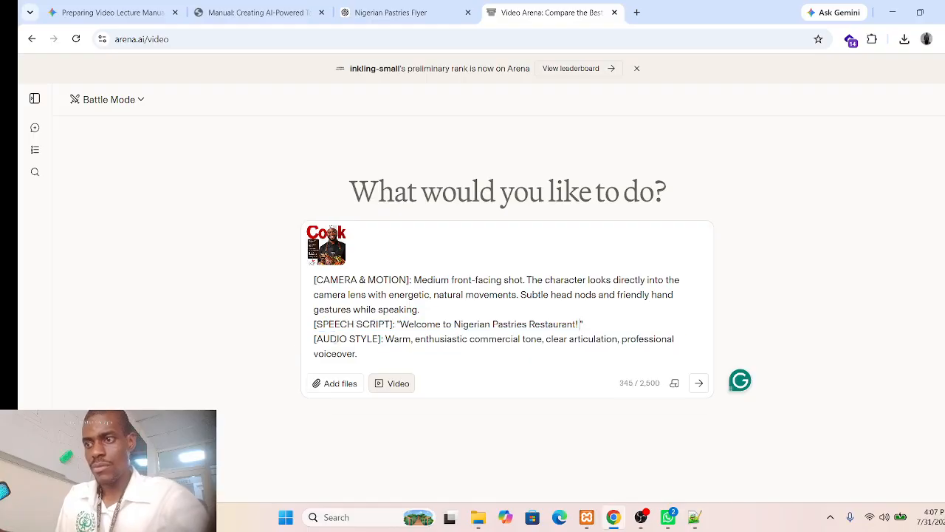
Type 'Our Services Include Personal Chef Service, Intimate Event Catering, Storage Meals,' into the speech script.
type("Our ")
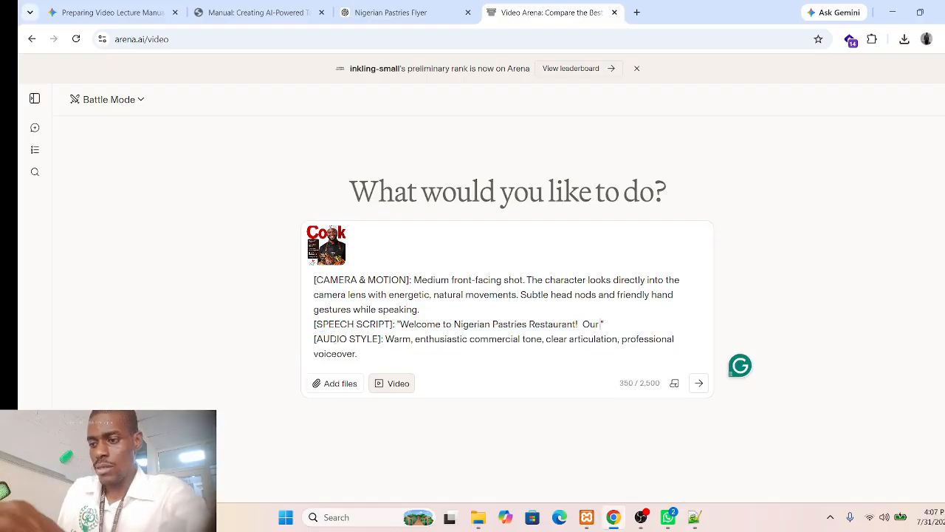
type("Services")
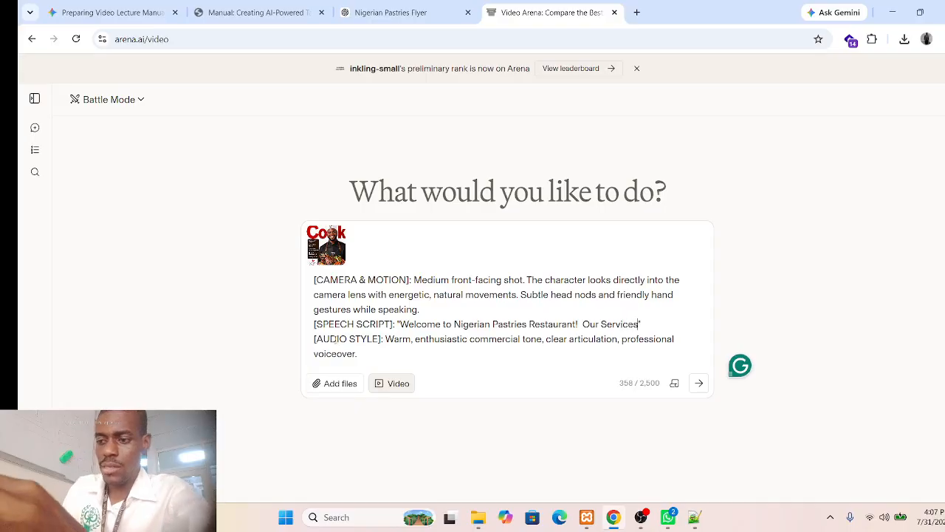
type(" Include ")
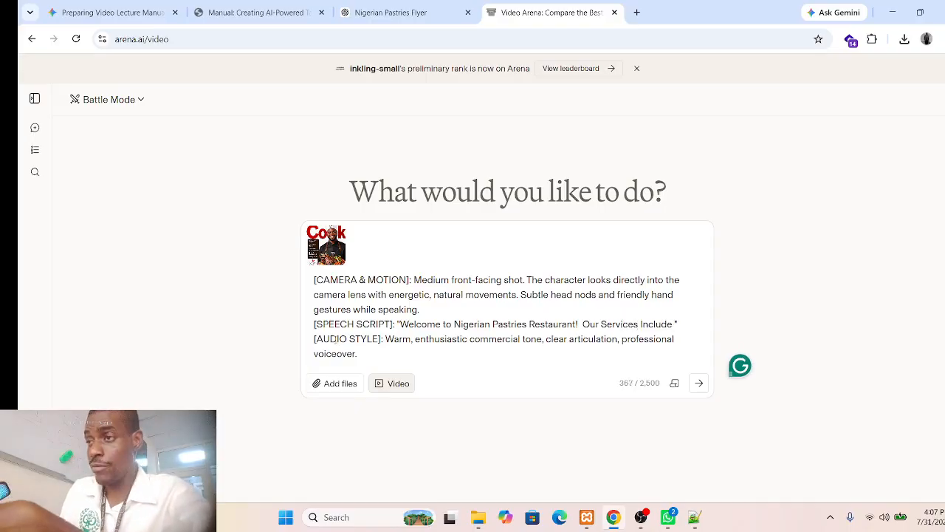
type("Pers")
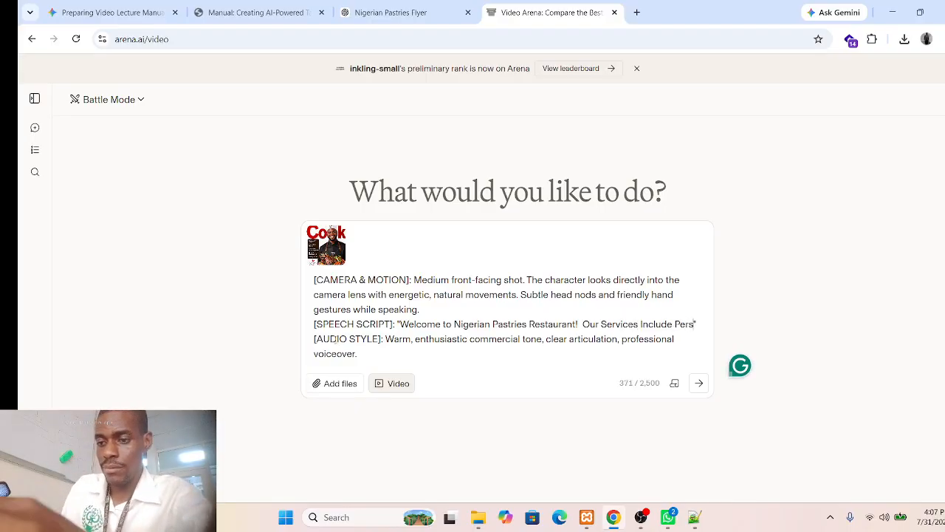
type("onal Chef Ser")
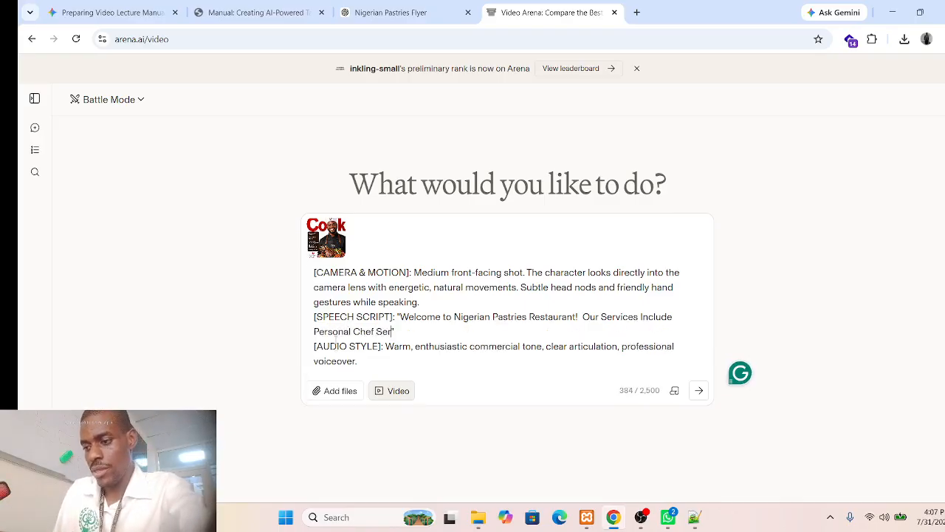
type("vice, Intimate ")
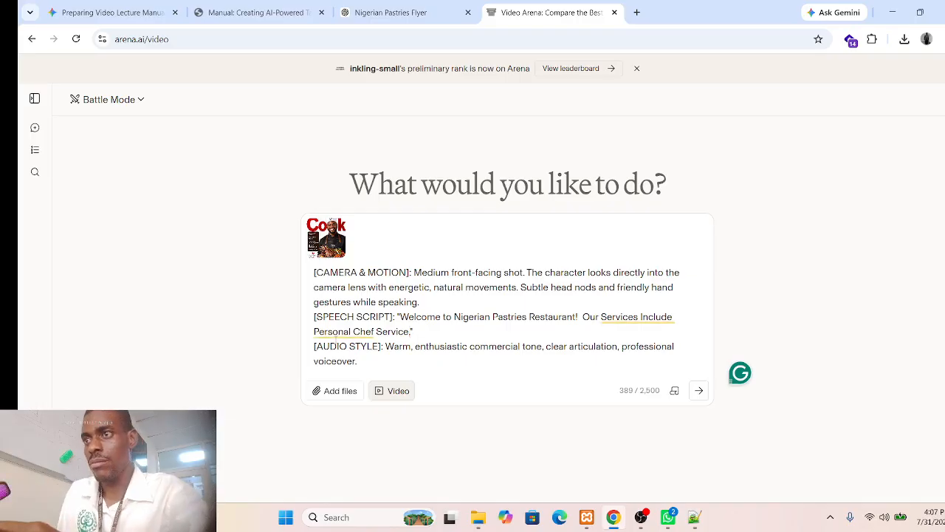
type("Ev")
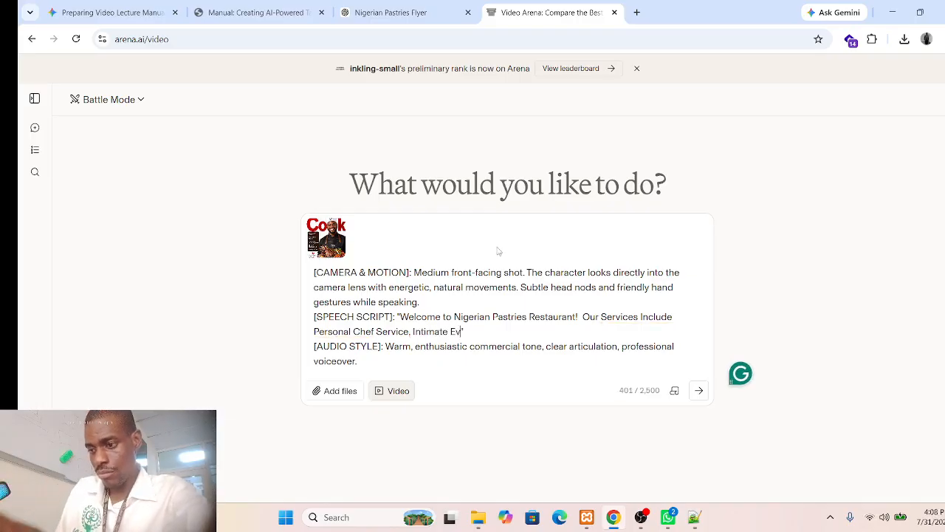
type("ent Catering, Storager")
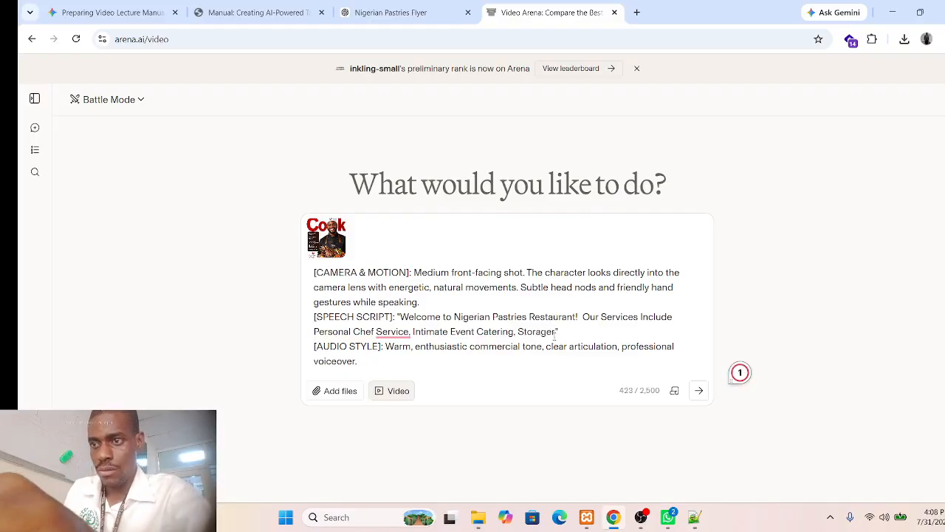
key("BackSpace")
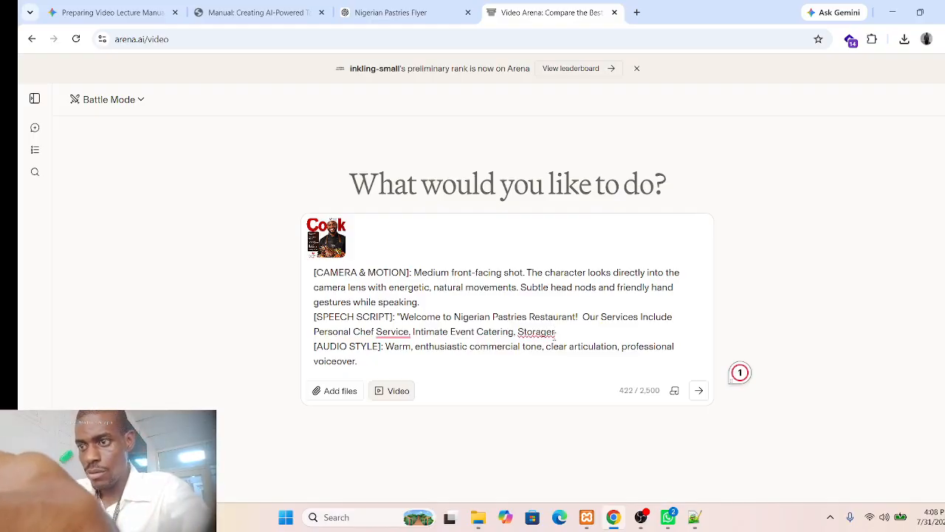
type("Meals,")
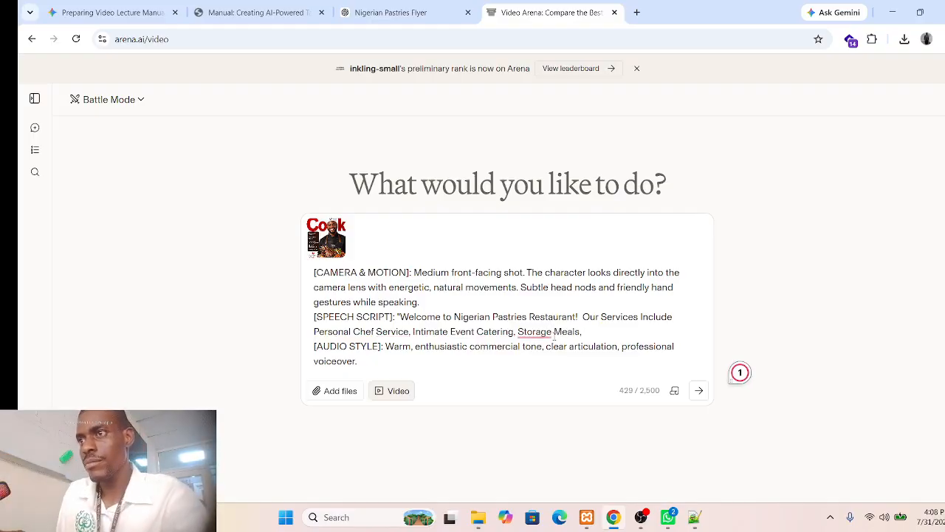
left_click(383, 6)
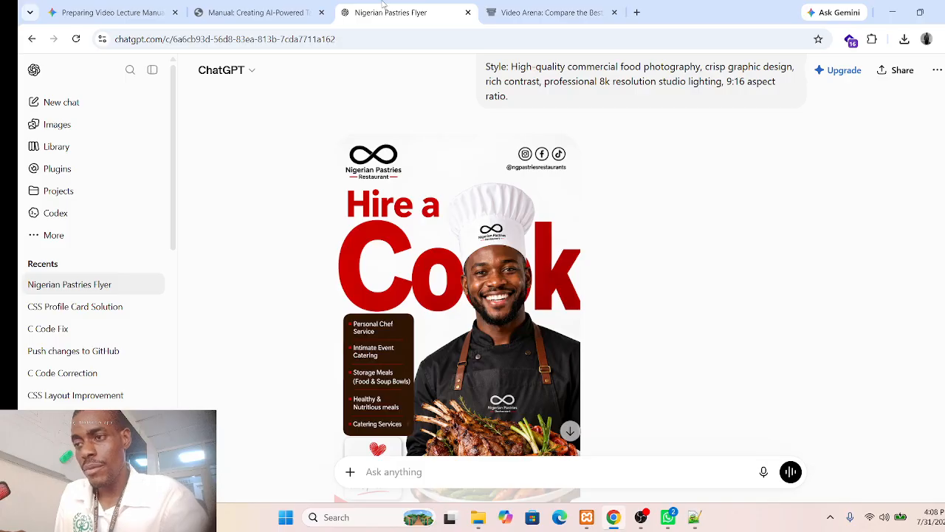
left_click(571, 5)
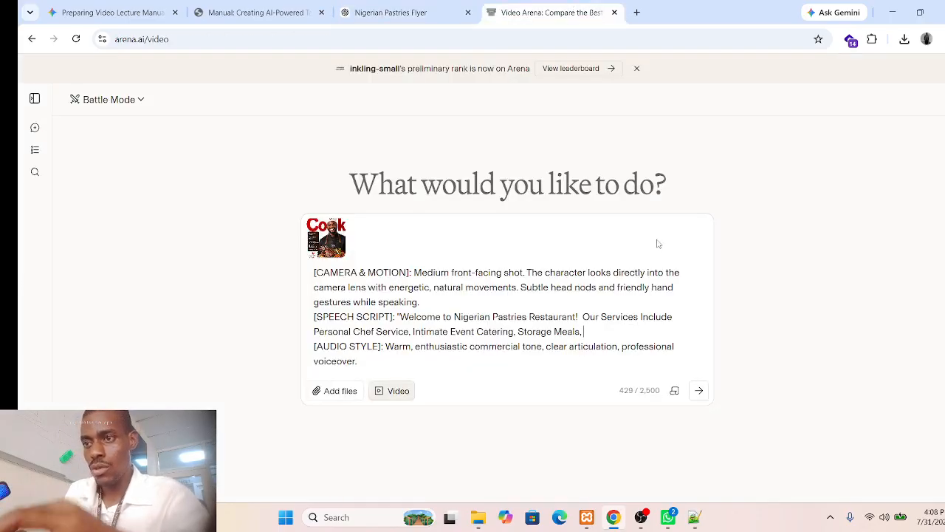
type("Healthy and Nu")
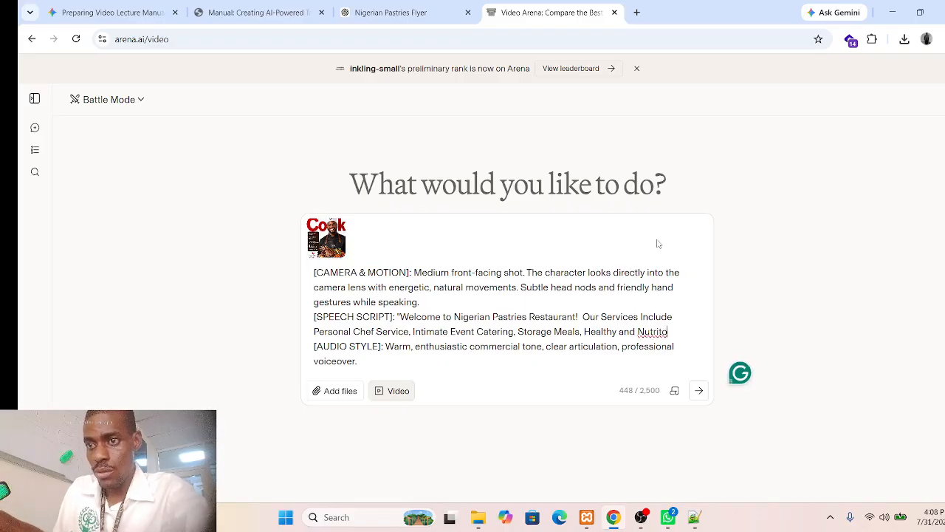
type("trito")
key("BackSpace")
type("iouds")
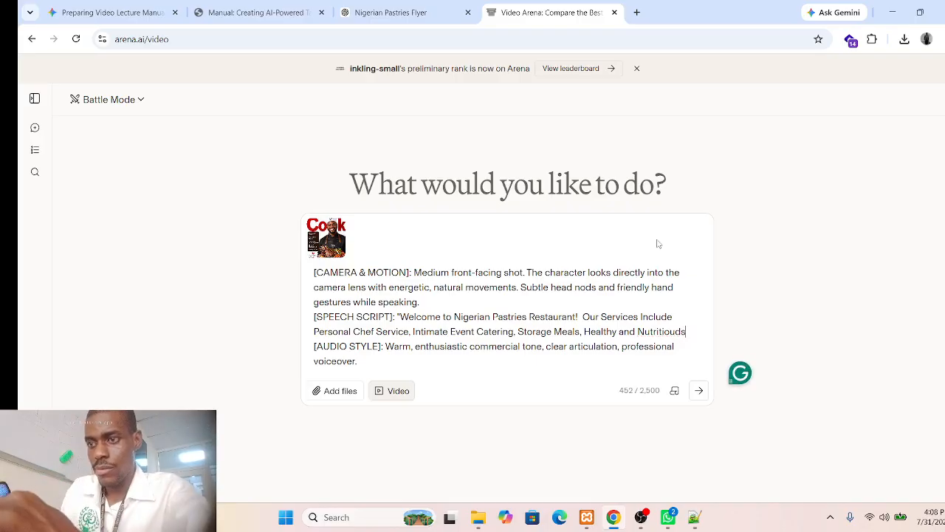
key("BackSpace")
key("BackSpace")
key("BackSpace")
key("BackSpace")
key("BackSpace")
key("BackSpace")
key("BackSpace")
key("BackSpace")
key("BackSpace")
key("BackSpace")
key("BackSpace")
key("BackSpace")
key("BackSpace")
key("BackSpace")
key("BackSpace")
key("BackSpace")
key("BackSpace")
key("BackSpace")
key("BackSpace")
key("BackSpace")
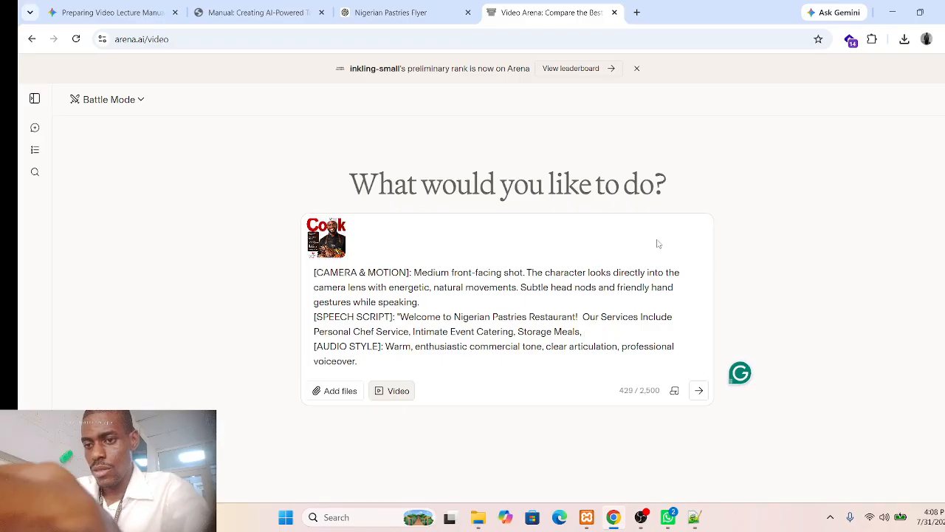
key("BackSpace")
key("BackSpace")
key("BackSpace")
key("BackSpace")
key("BackSpace")
key("BackSpace")
key("BackSpace")
key("BackSpace")
key("BackSpace")
key("BackSpace")
key("BackSpace")
key("BackSpace")
key("BackSpace")
key("BackSpace")
key("BackSpace")
key("BackSpace")
key("BackSpace")
key("BackSpace")
key("BackSpace")
key("BackSpace")
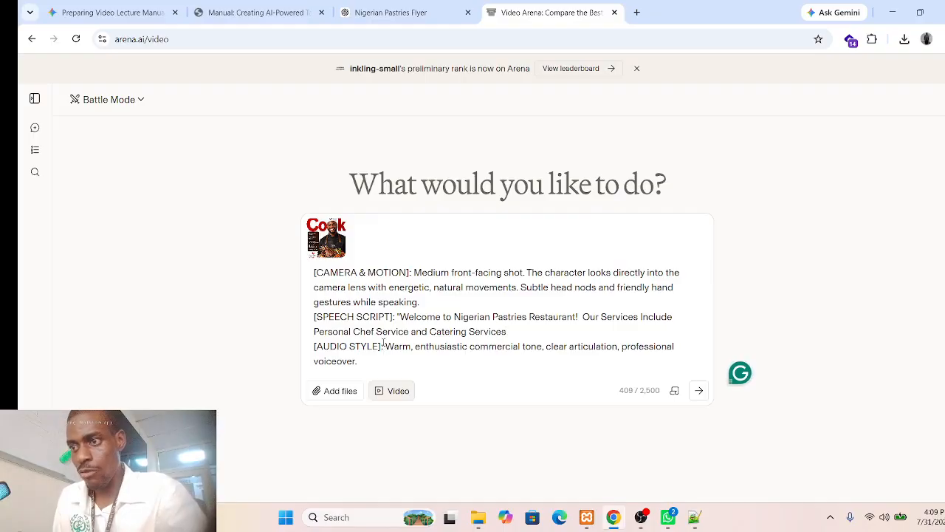
Join the audio style line onto the services sentence, making the voiceover 'in Nigerian'.
left_click(383, 344)
key("BackSpace")
key("BackSpace")
key("BackSpace")
key("BackSpace")
key("BackSpace")
key("BackSpace")
key("BackSpace")
key("BackSpace")
key("BackSpace")
key("BackSpace")
key("BackSpace")
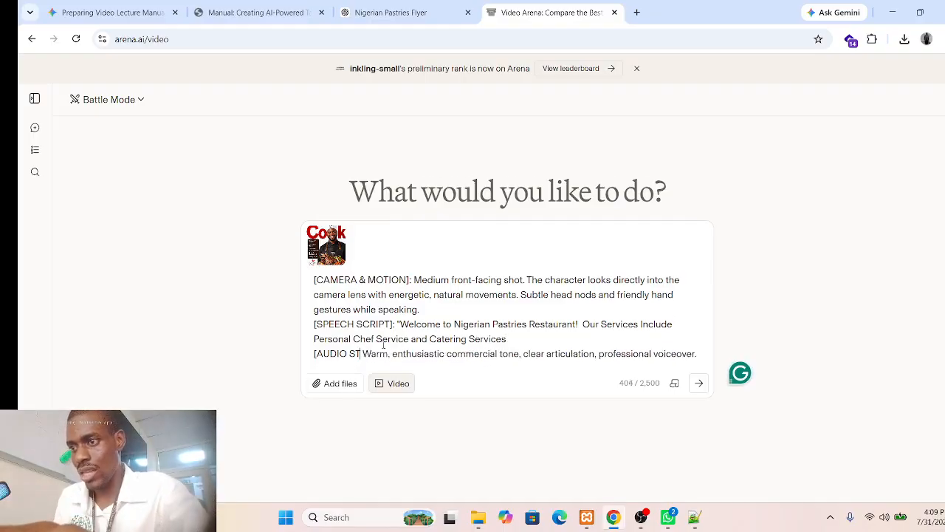
key("BackSpace")
key("BackSpace")
key("BackSpace")
key("BackSpace")
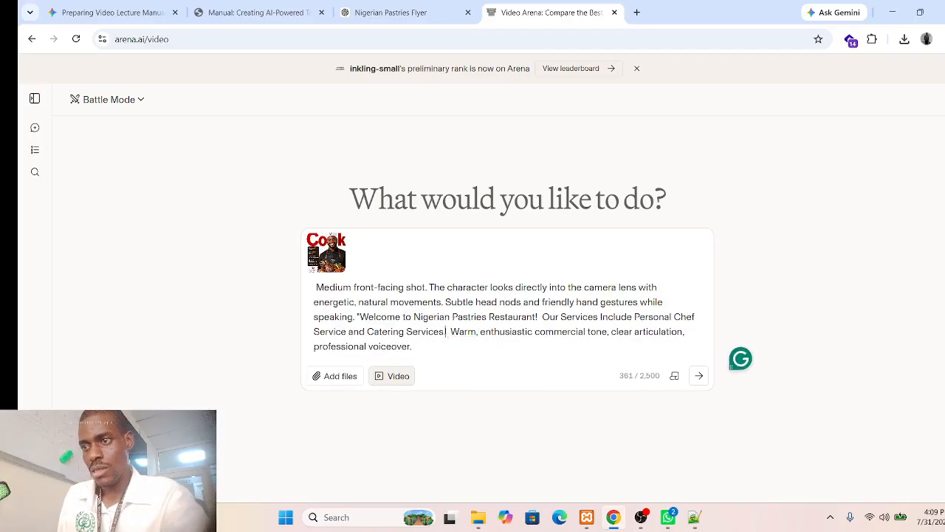
type("in a")
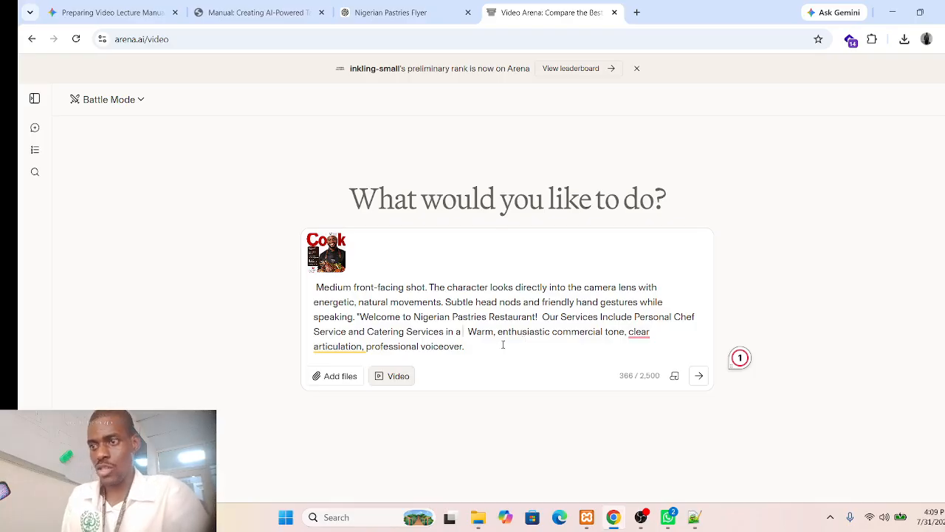
key("BackSpace")
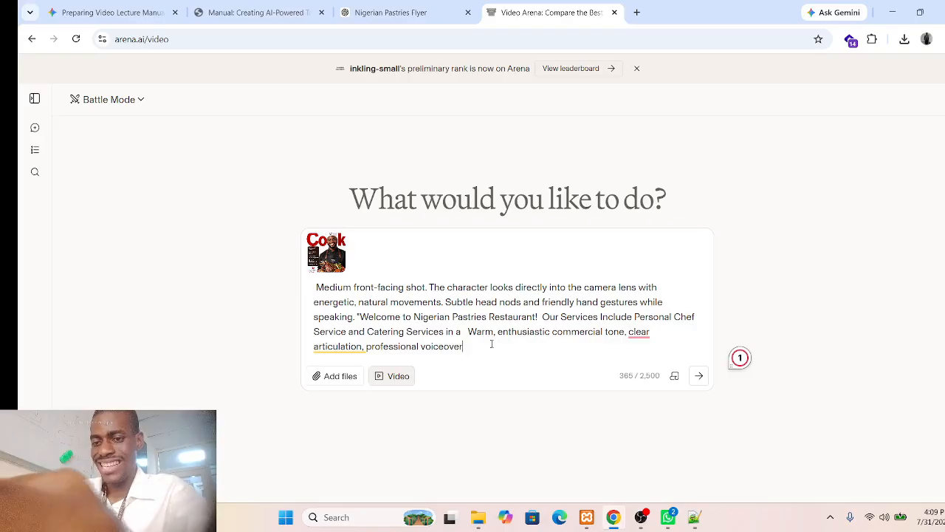
type("in Niger")
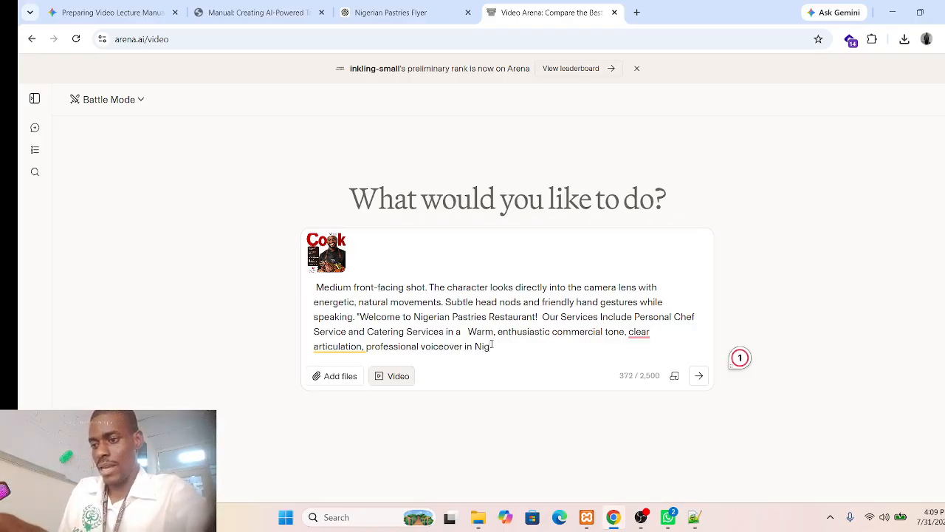
type("ian")
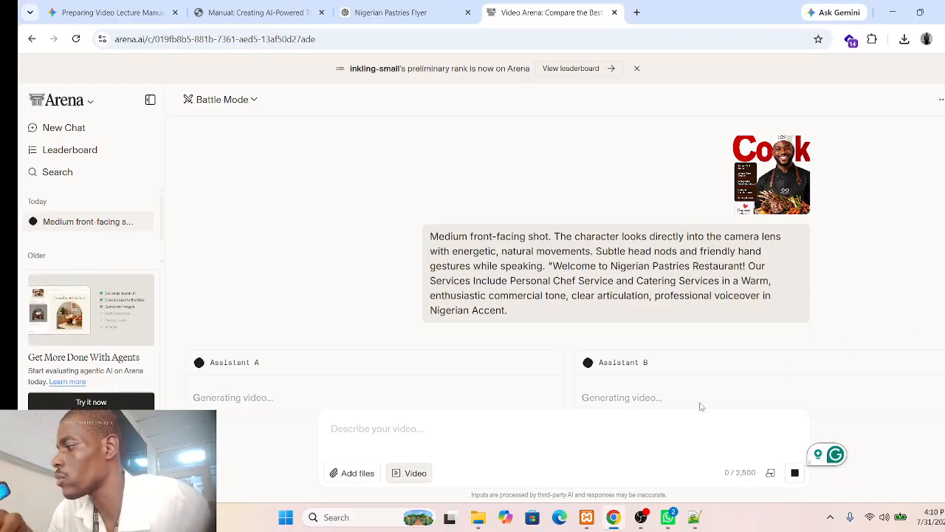
Check the Arena battle page, then minimize Chrome and OBS and close Notepad++.
key("alt+Tab")
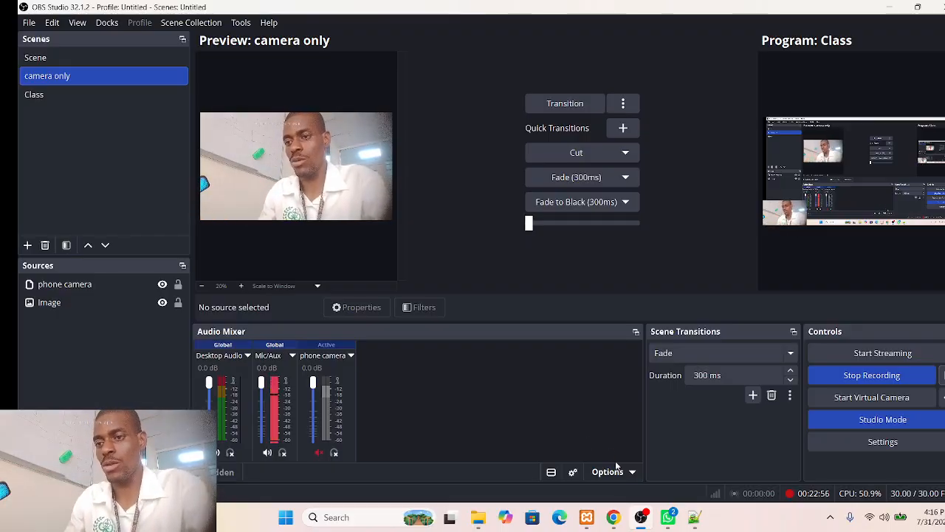
left_click(613, 517)
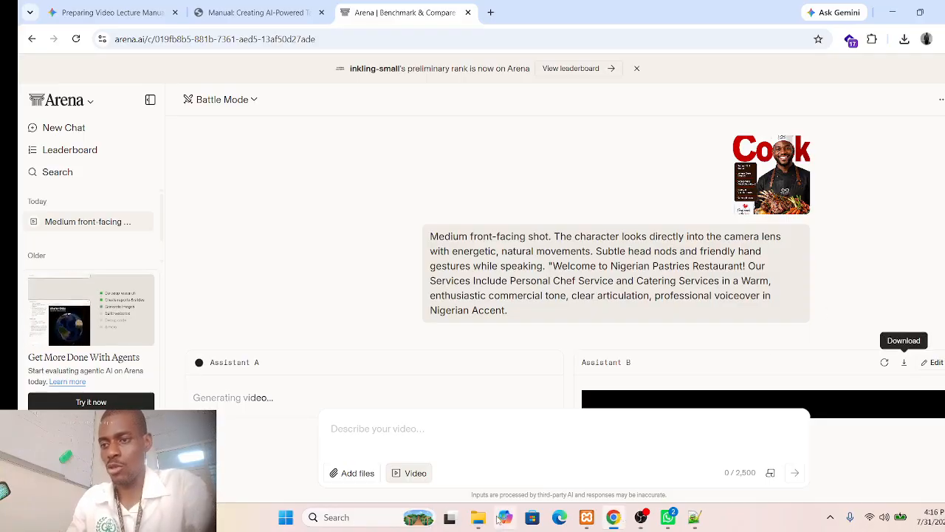
mouse_move(480, 526)
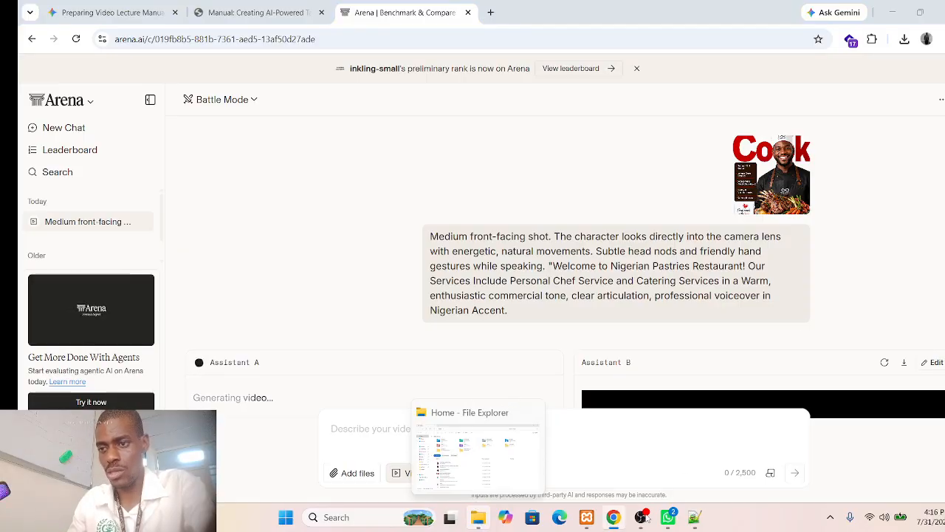
left_click(892, 12)
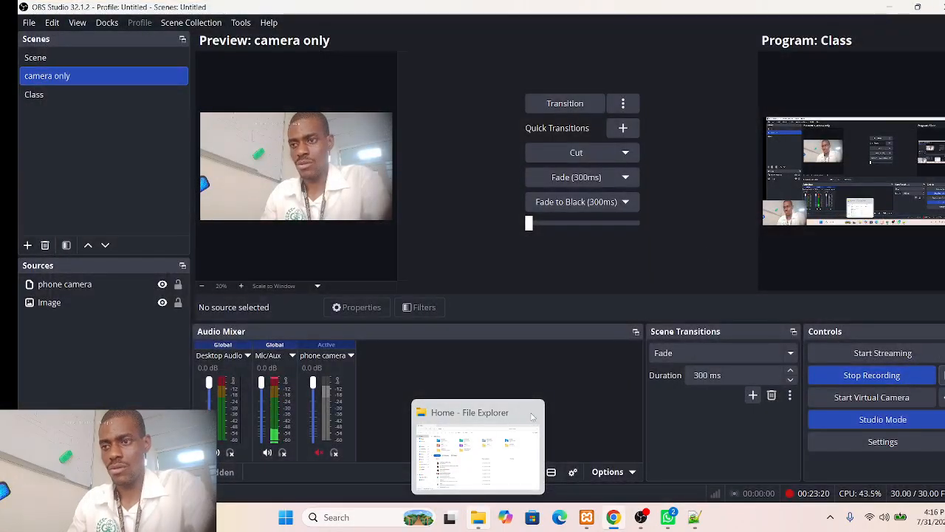
left_click(884, 7)
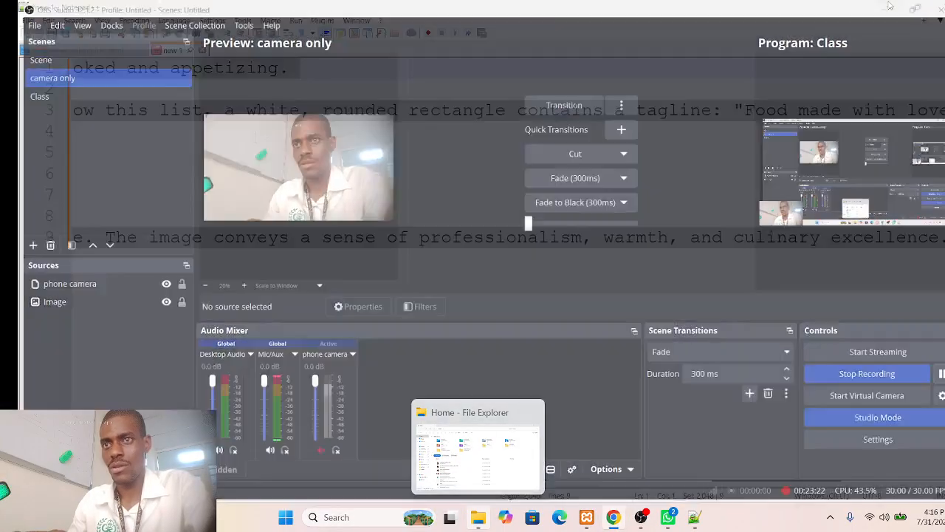
left_click(942, 7)
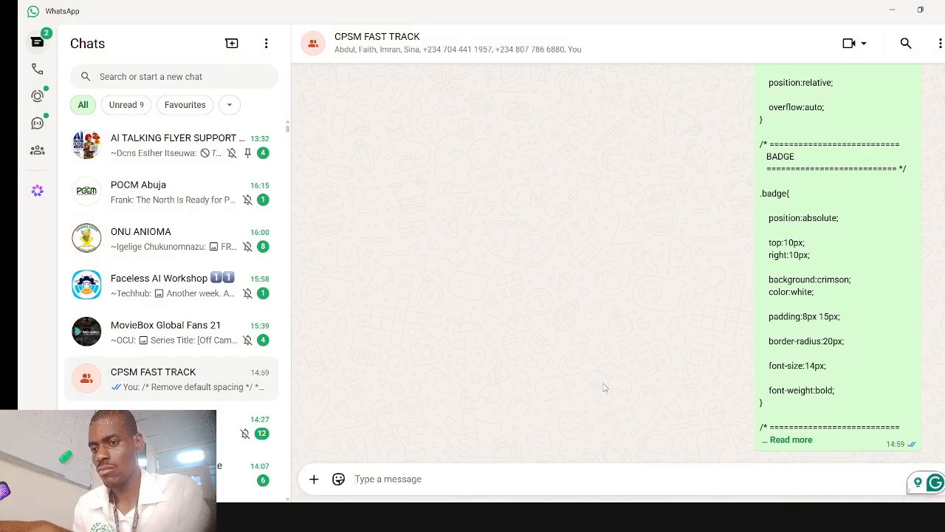
Remove the stray 'm' from the WhatsApp message box and minimize WhatsApp.
type("m")
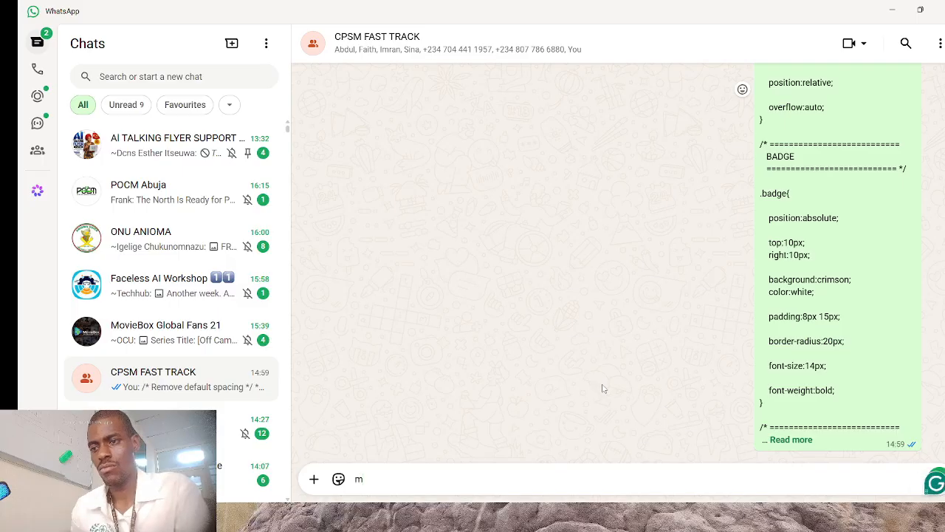
key("BackSpace")
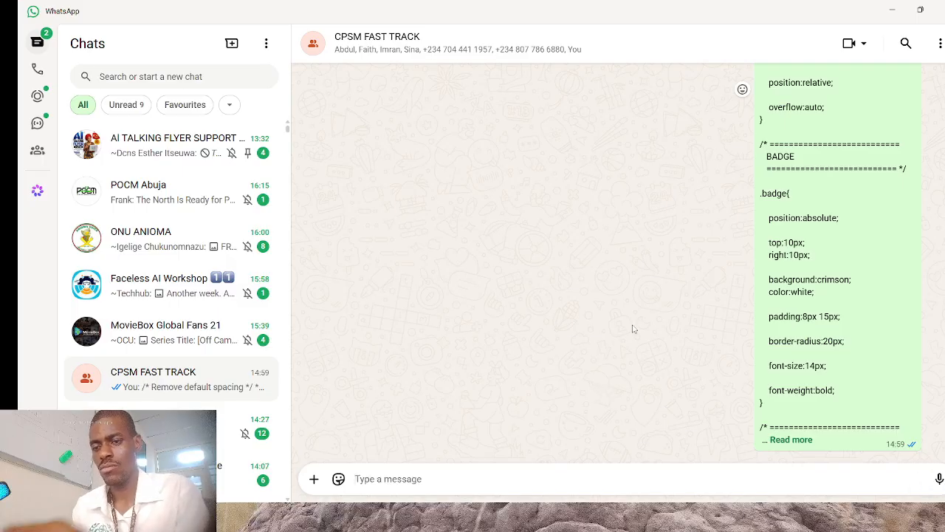
left_click(892, 10)
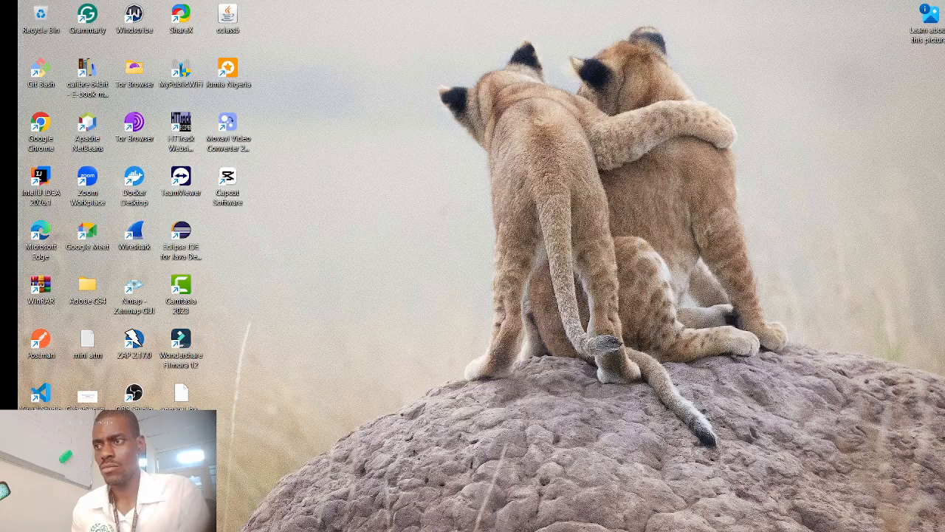
Bring OBS and Chrome forward in turn, then launch File Explorer from the taskbar.
mouse_move(681, 527)
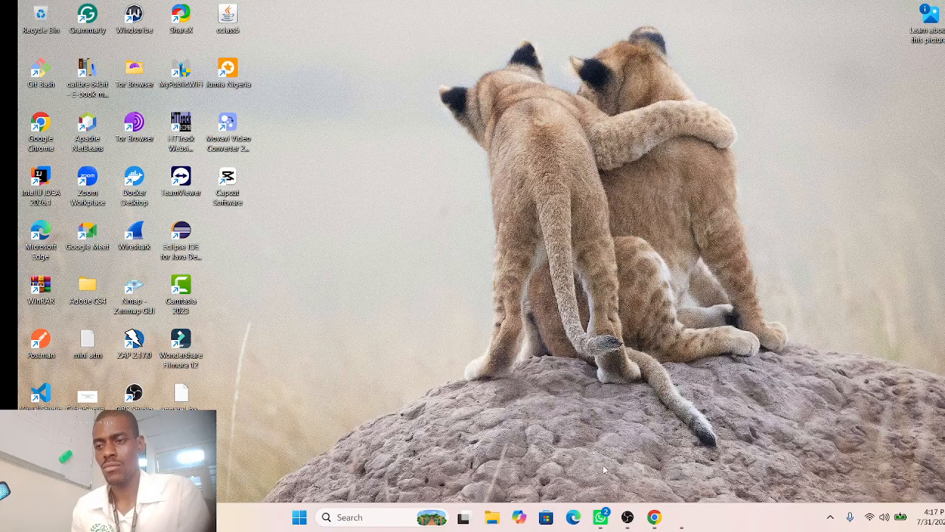
left_click(627, 517)
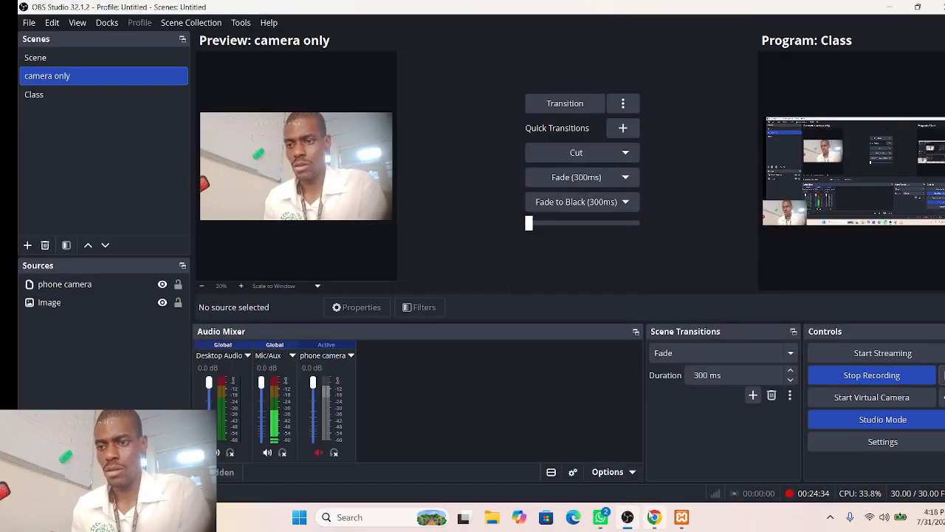
left_click(652, 516)
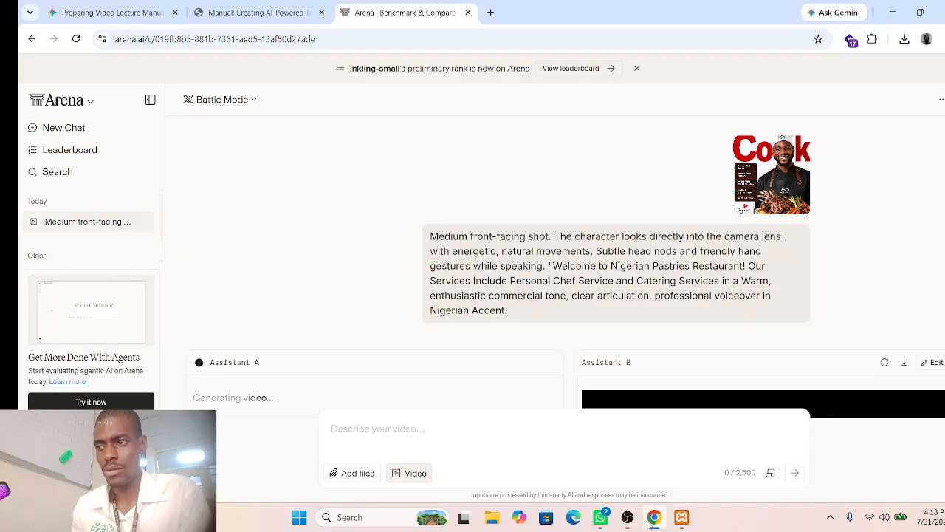
left_click(492, 519)
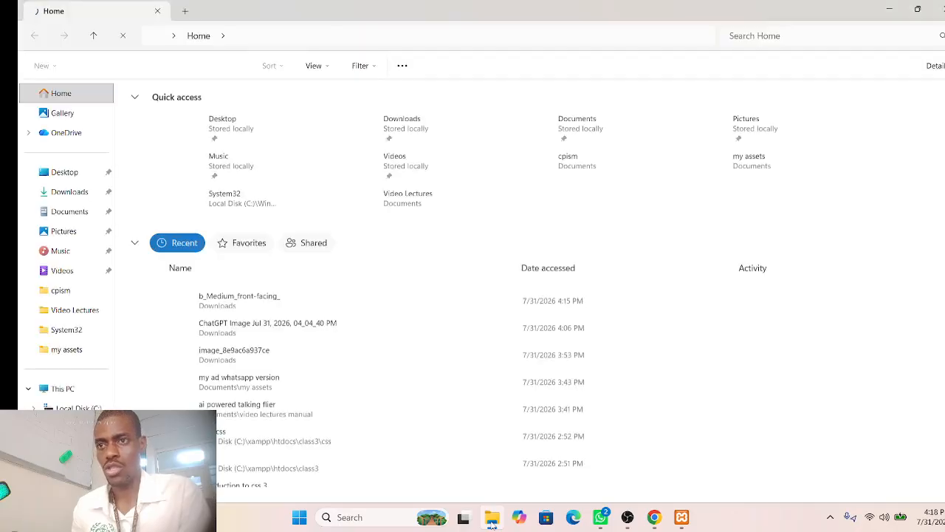
In Downloads, open the b_Medium_front-facing_ MP4 from its right-click menu.
left_click(80, 191)
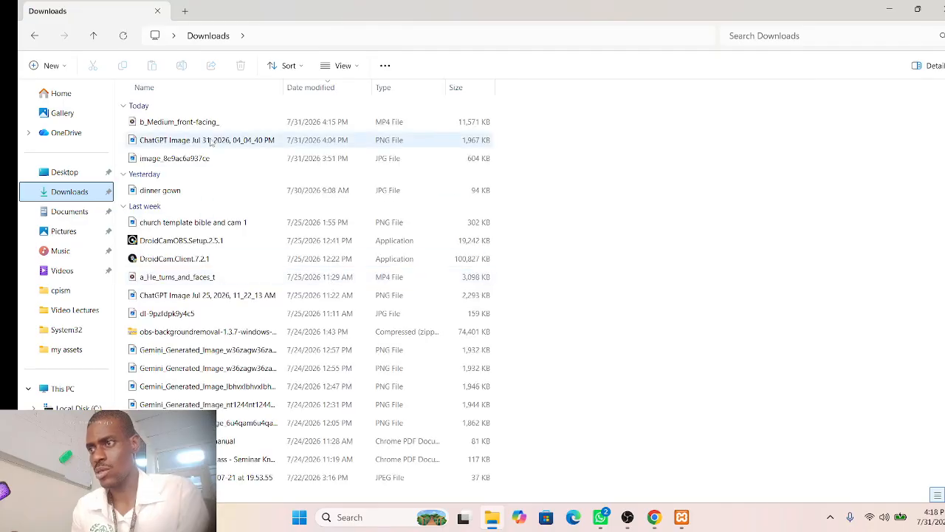
left_click(195, 124)
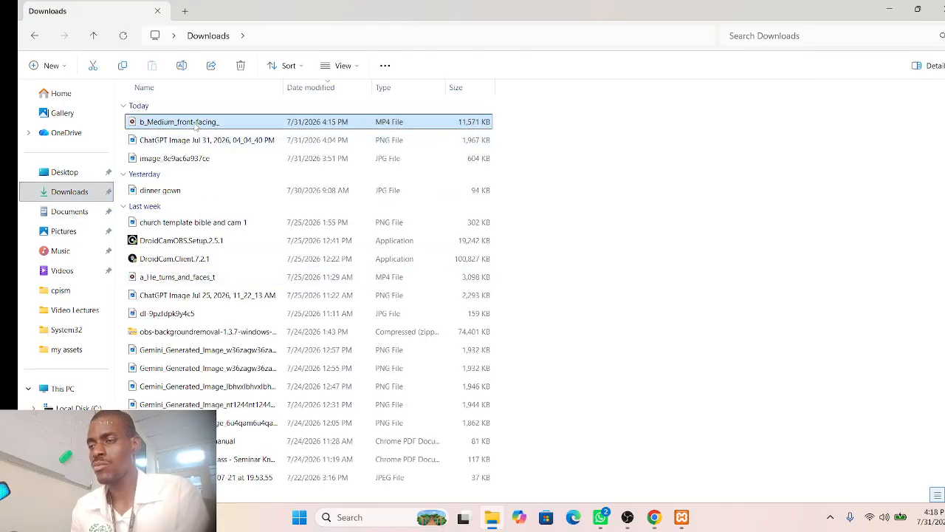
right_click(196, 125)
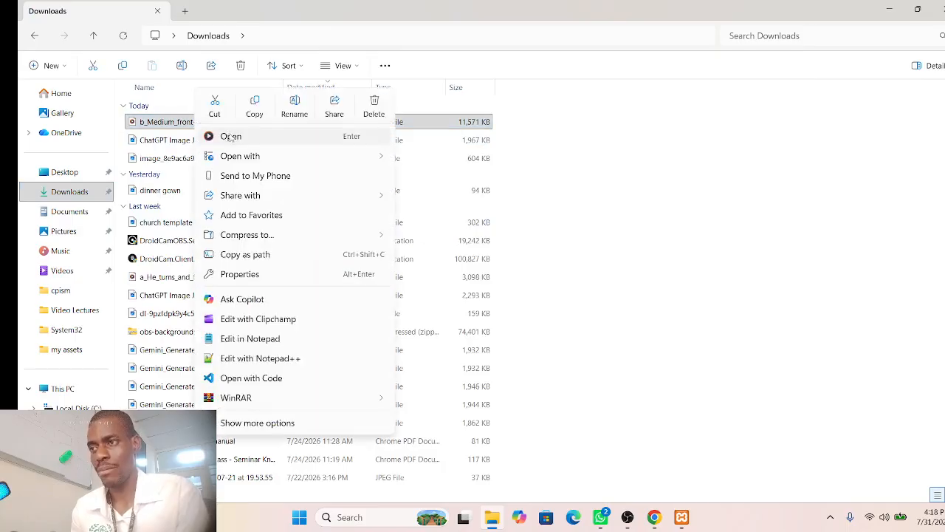
left_click(230, 137)
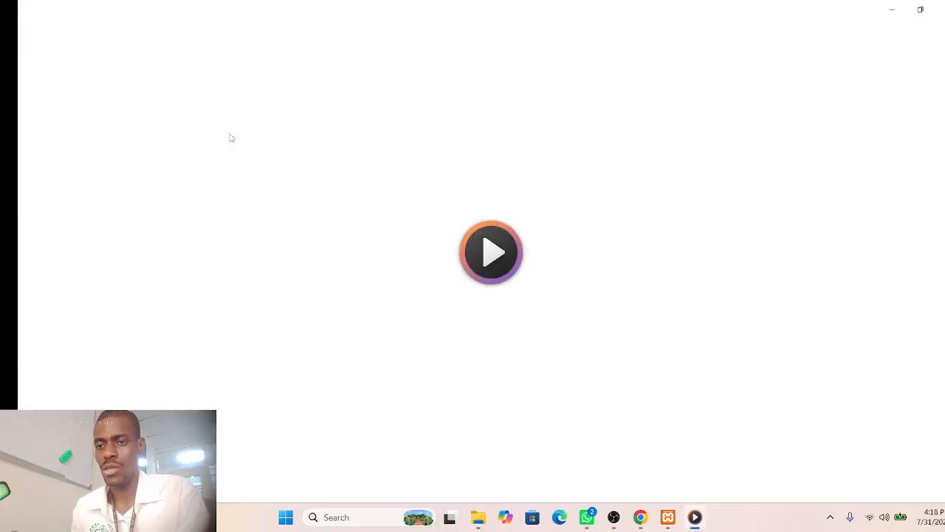
Minimize OBS, play the Hire a Cook chef video in Media Player, then close it.
left_click(616, 522)
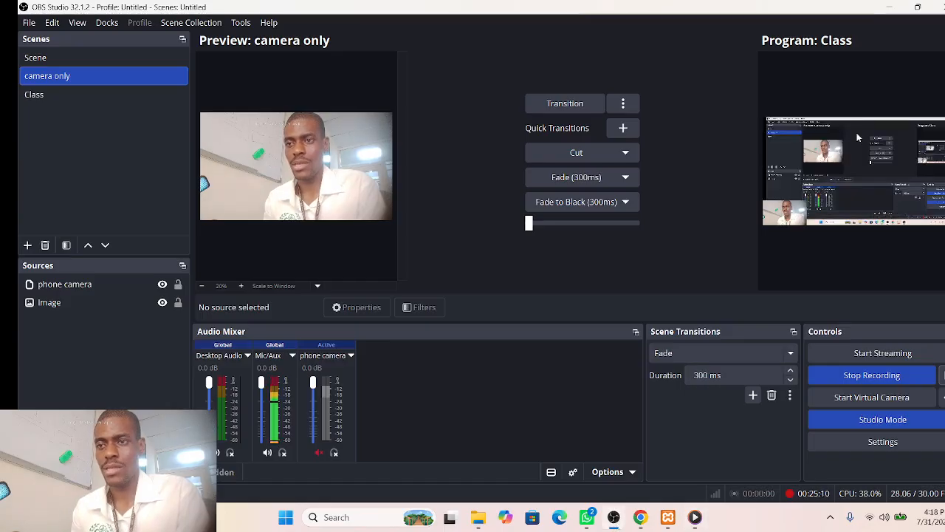
left_click(899, 10)
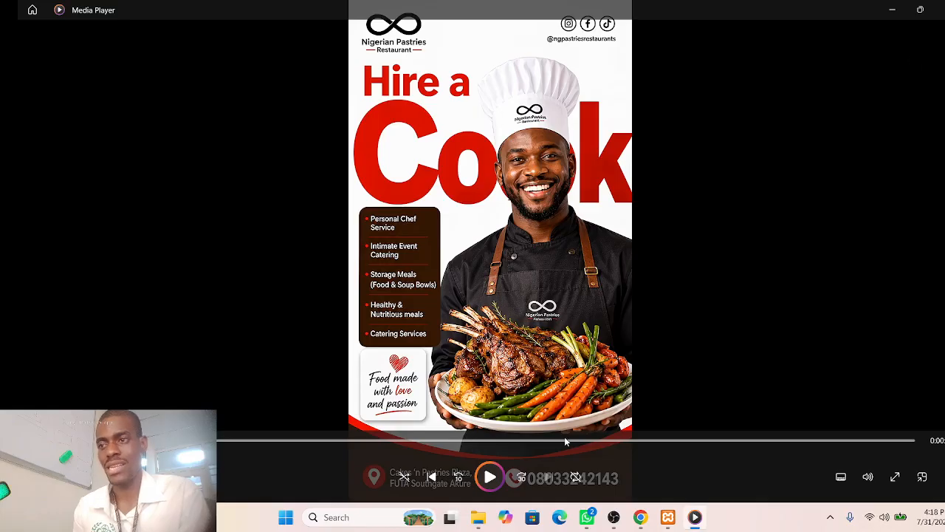
left_click(487, 477)
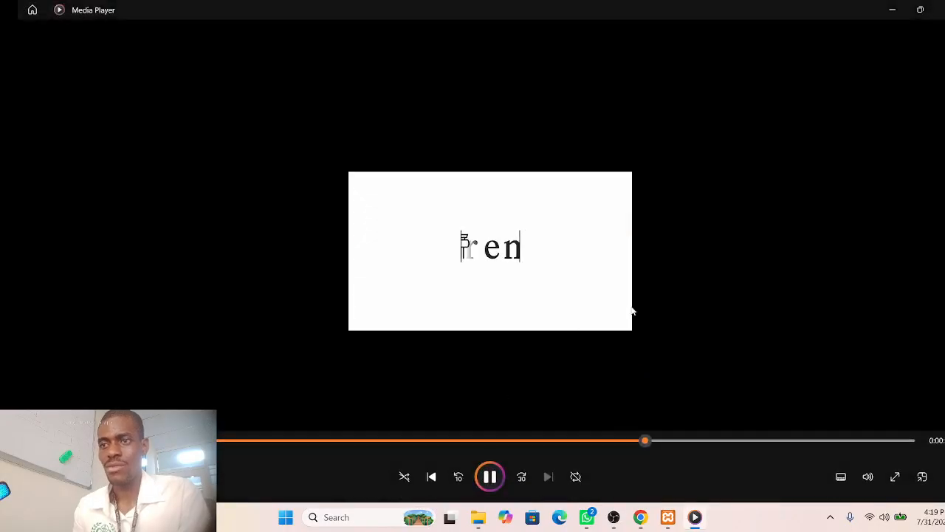
left_click(943, 8)
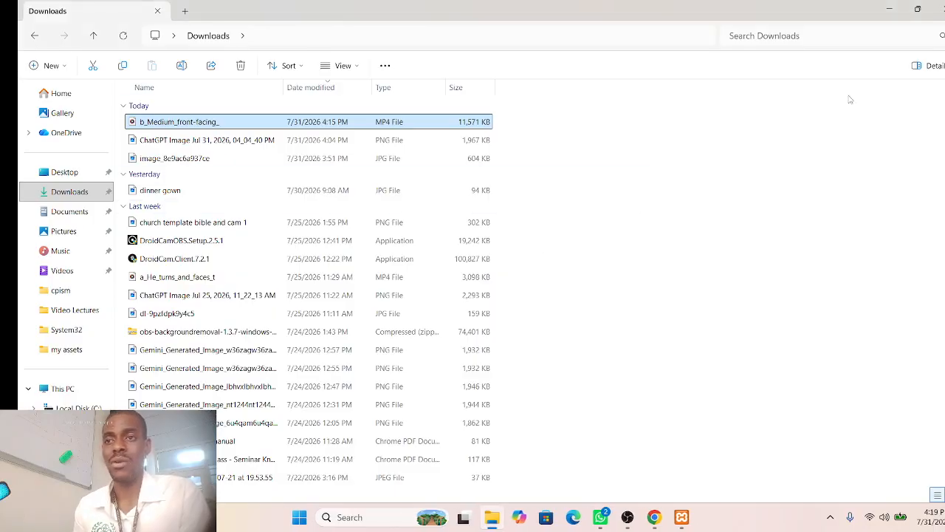
Close File Explorer and the Arena tab, then bring OBS Studio to the front.
left_click(936, 15)
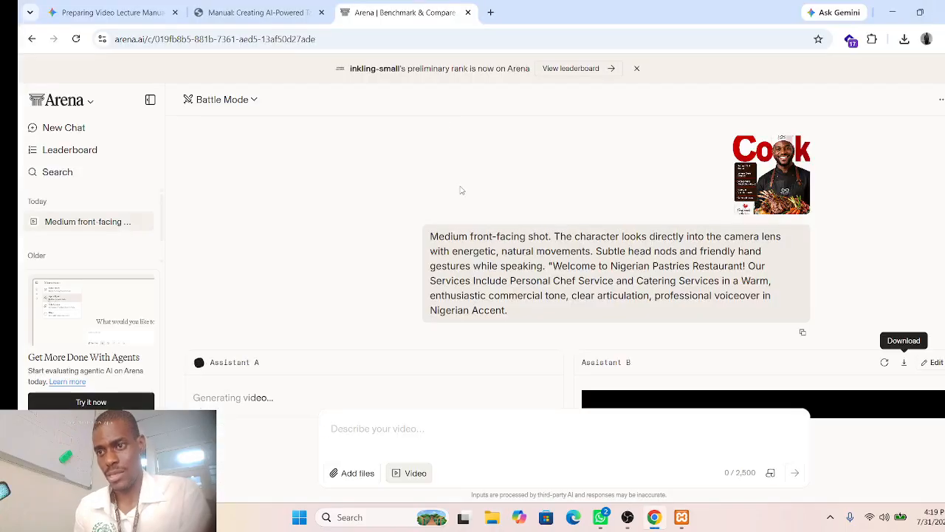
left_click(468, 12)
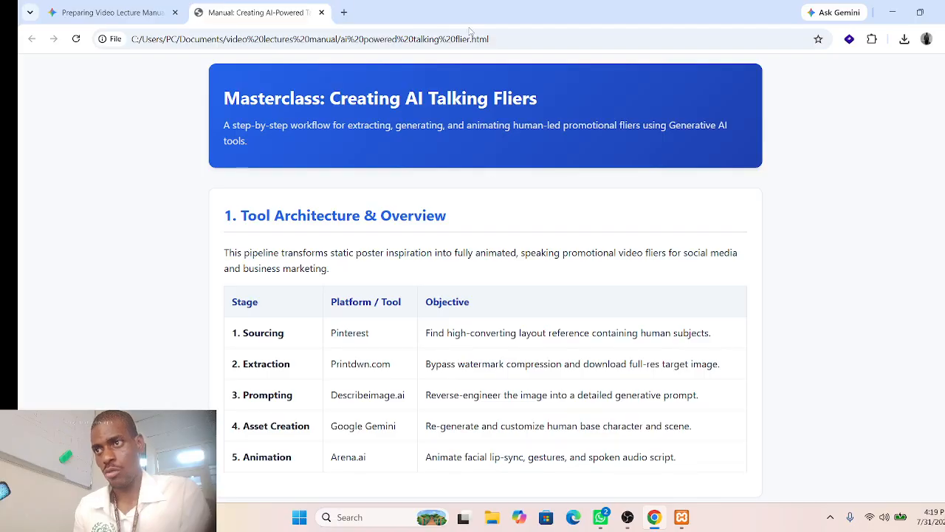
left_click(628, 518)
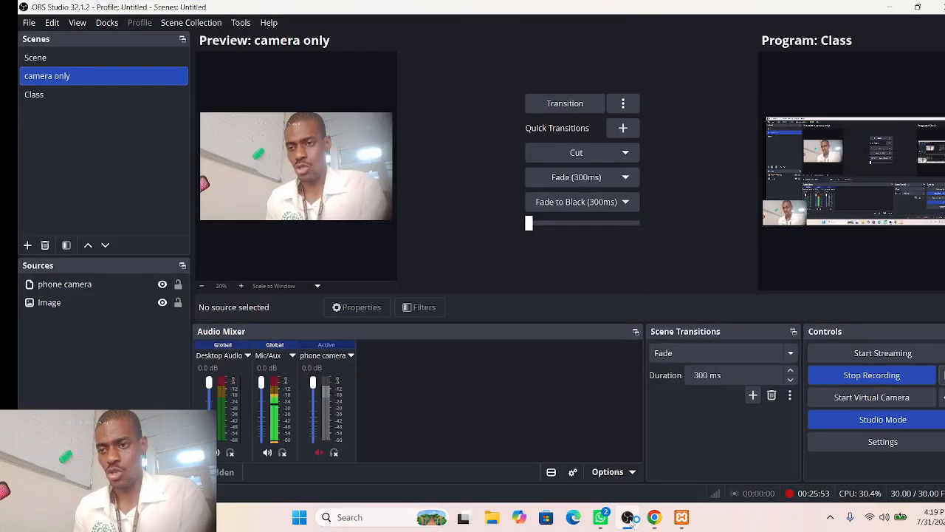